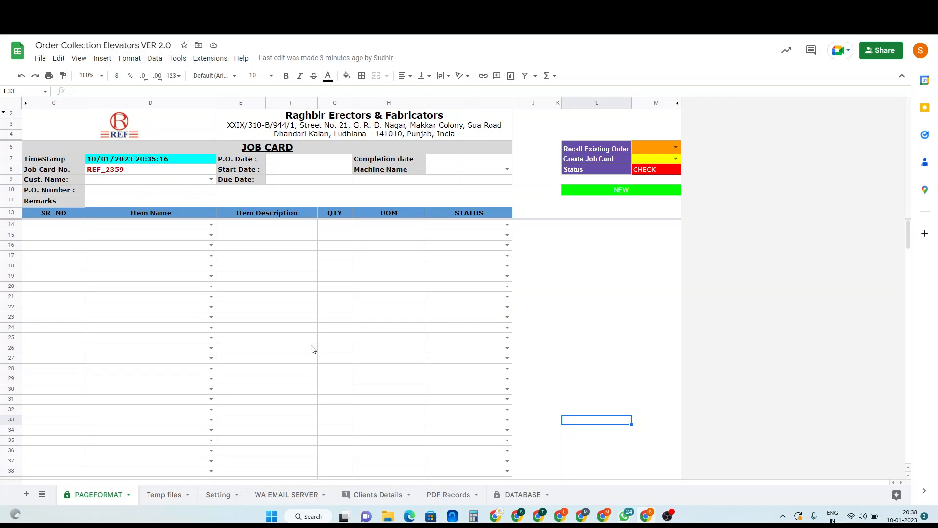
Examine the machine template file names and their spreadsheet URLs on the Temp files sheet
{"action": "left_click", "coordinate": [161, 498]}
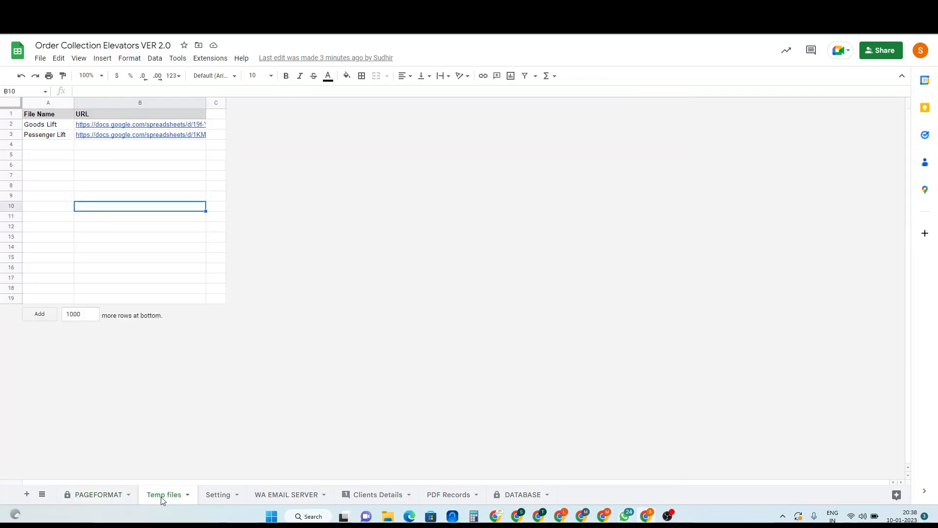
{"action": "left_click", "coordinate": [108, 173]}
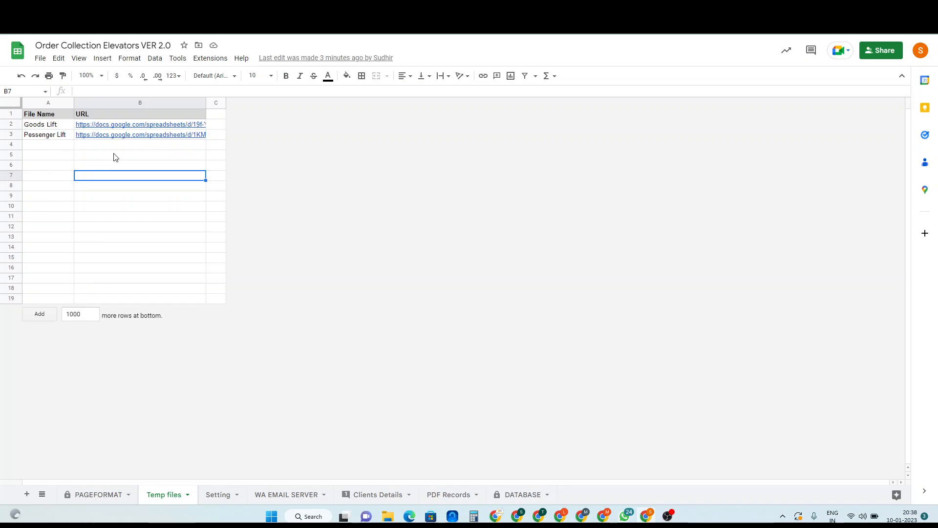
{"action": "left_click", "coordinate": [117, 127]}
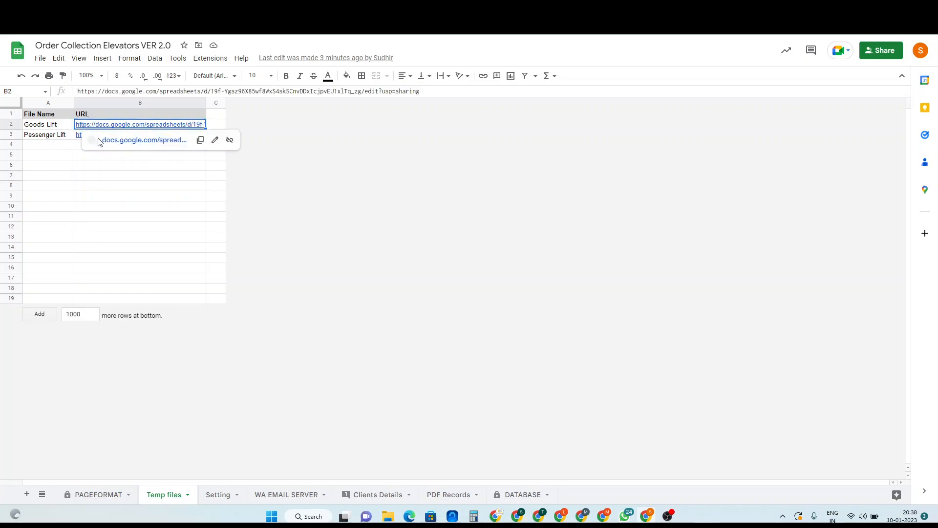
{"action": "left_click", "coordinate": [89, 162]}
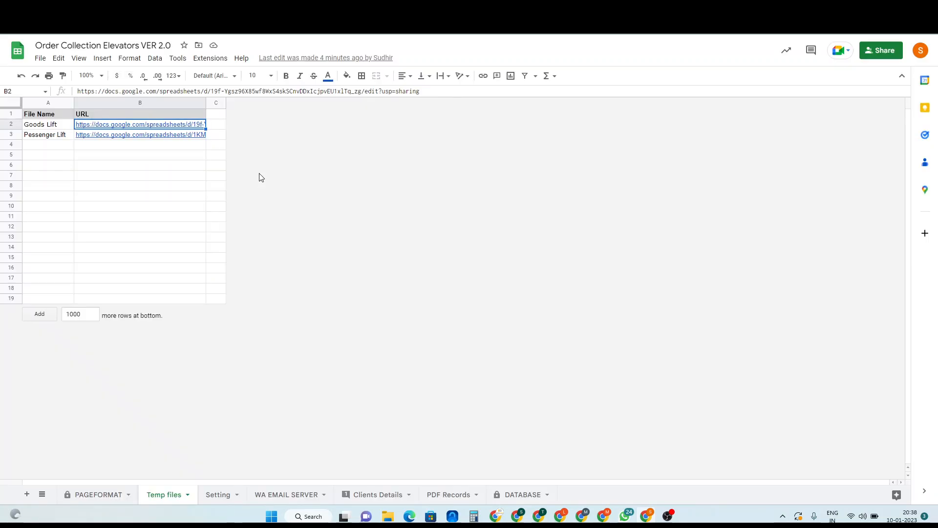
{"action": "left_click", "coordinate": [186, 211]}
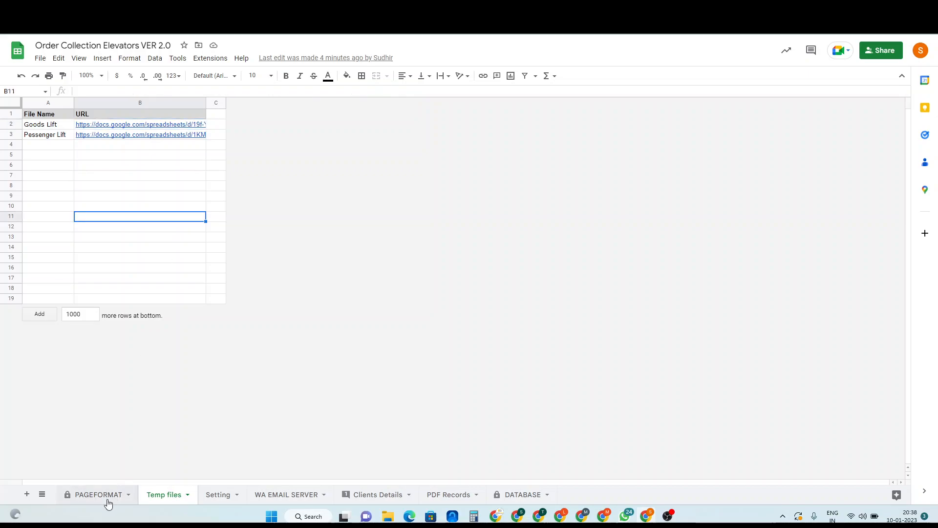
On the PAGEFORMAT sheet, choose Santosh Ducting as the job card's customer name
{"action": "left_click", "coordinate": [107, 500]}
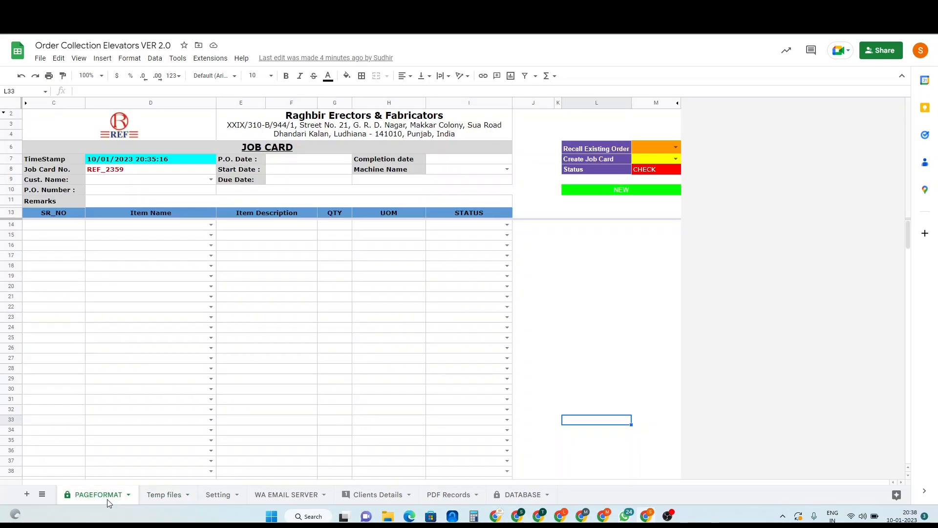
{"action": "left_click", "coordinate": [581, 277]}
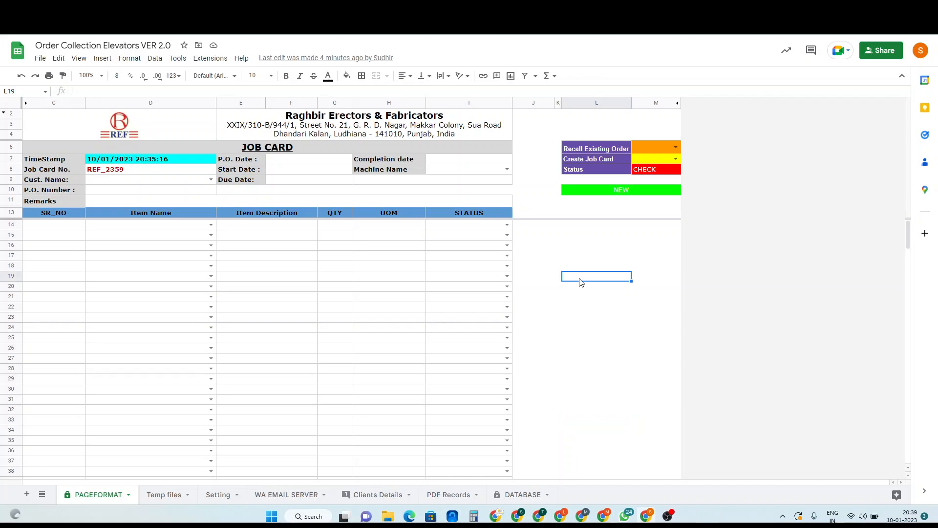
{"action": "left_click", "coordinate": [211, 180]}
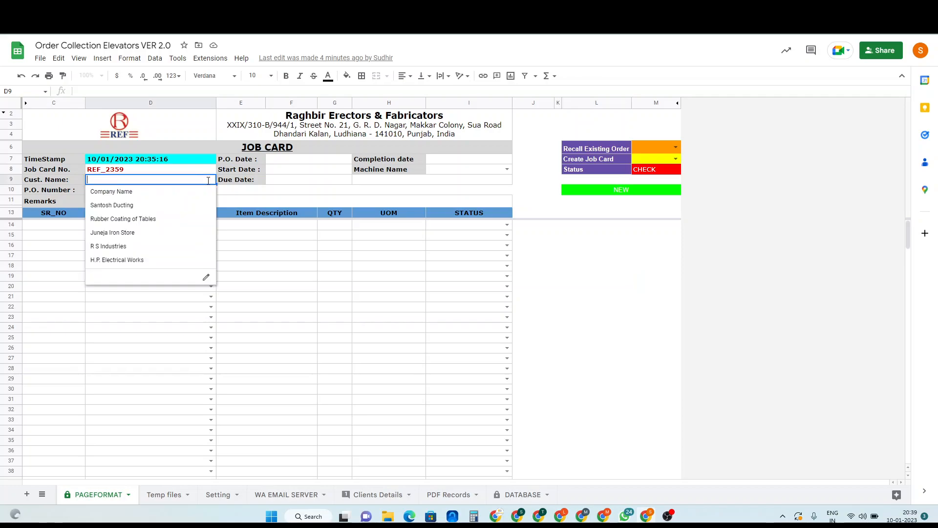
{"action": "left_click", "coordinate": [125, 205]}
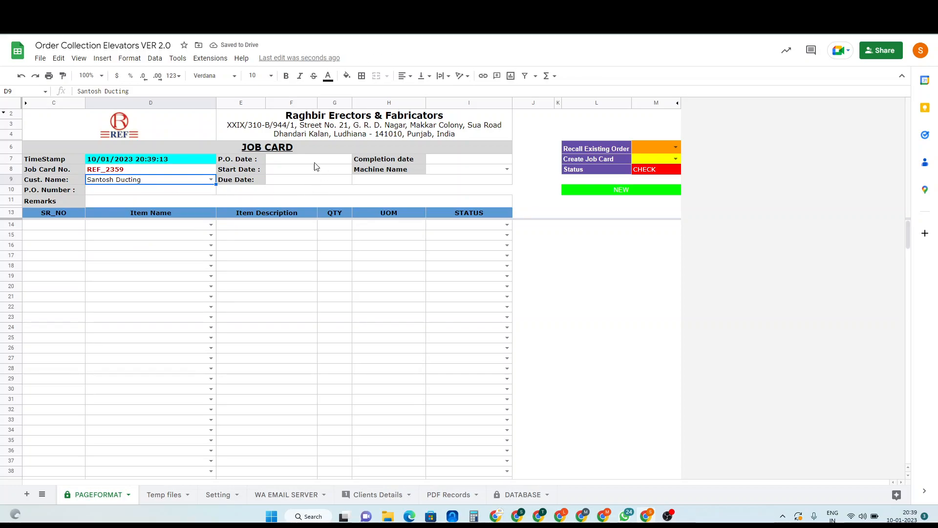
Set the job card's P.O. date to 10-Jan-2023 and its start date to 13-Jan-2023
{"action": "left_click", "coordinate": [301, 163]}
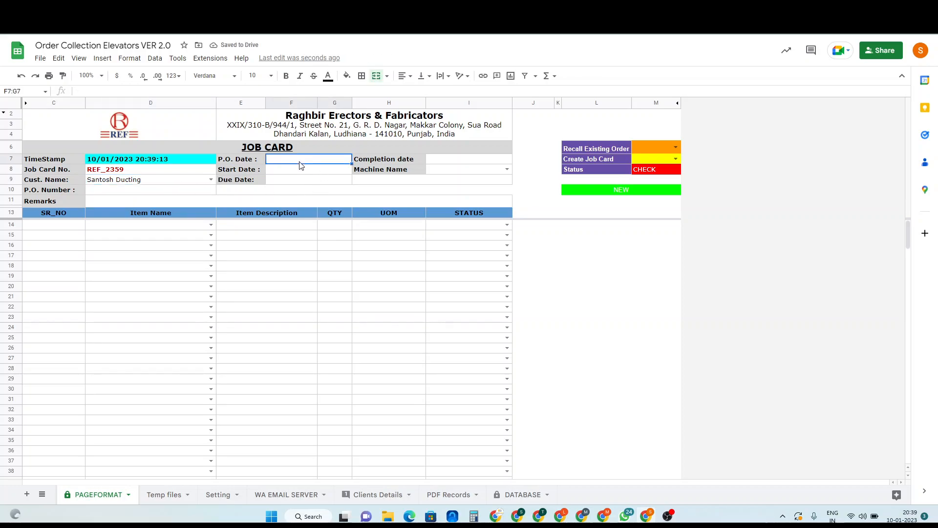
{"action": "double_click", "coordinate": [300, 164]}
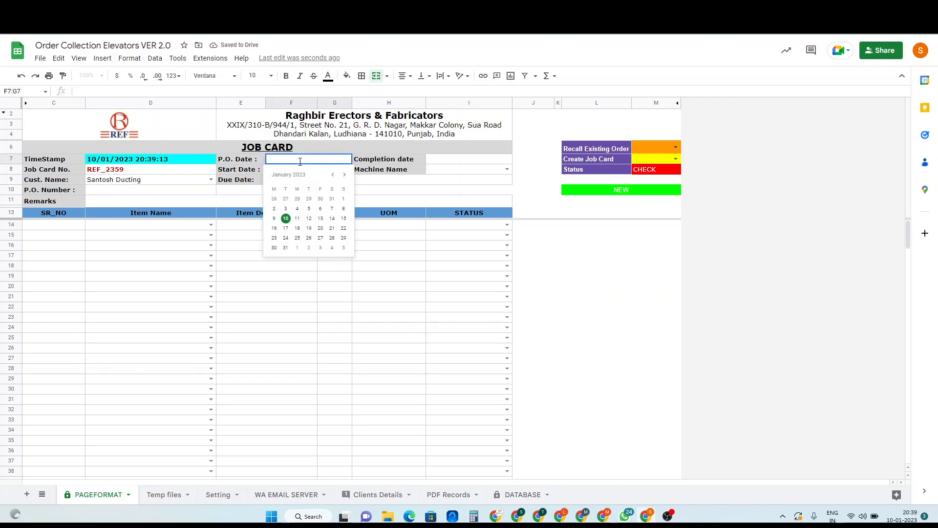
{"action": "left_click", "coordinate": [286, 220]}
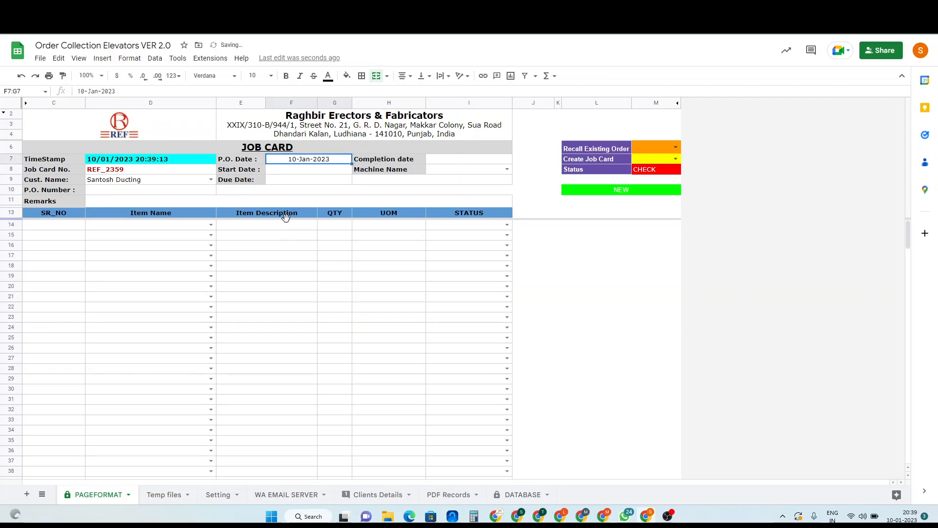
{"action": "double_click", "coordinate": [313, 171]}
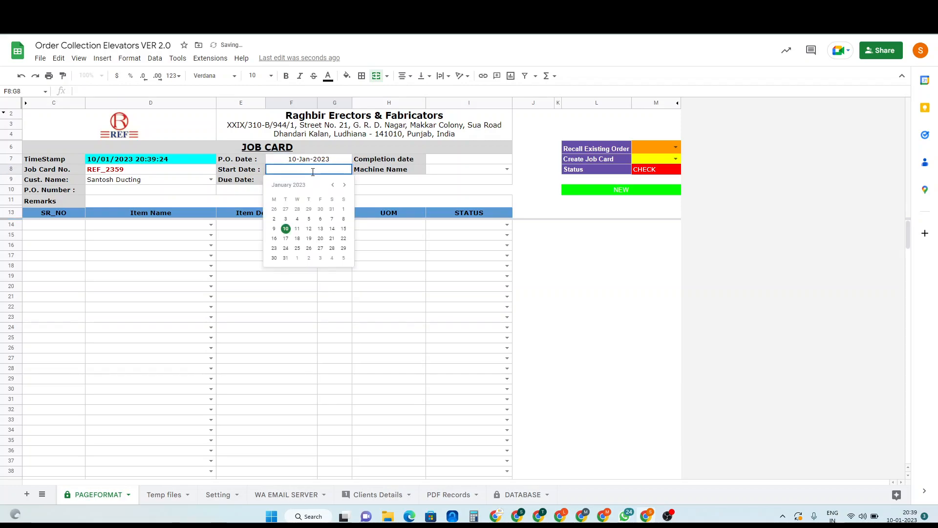
{"action": "left_click", "coordinate": [321, 229]}
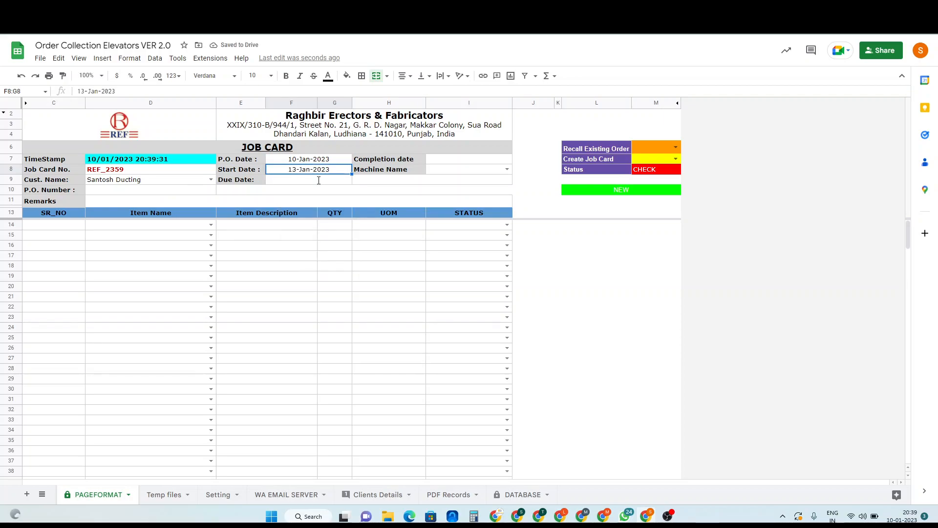
Set the job card's due date to 28-Jan-2023 and its completion date to 25-Jan-2023
{"action": "double_click", "coordinate": [318, 180]}
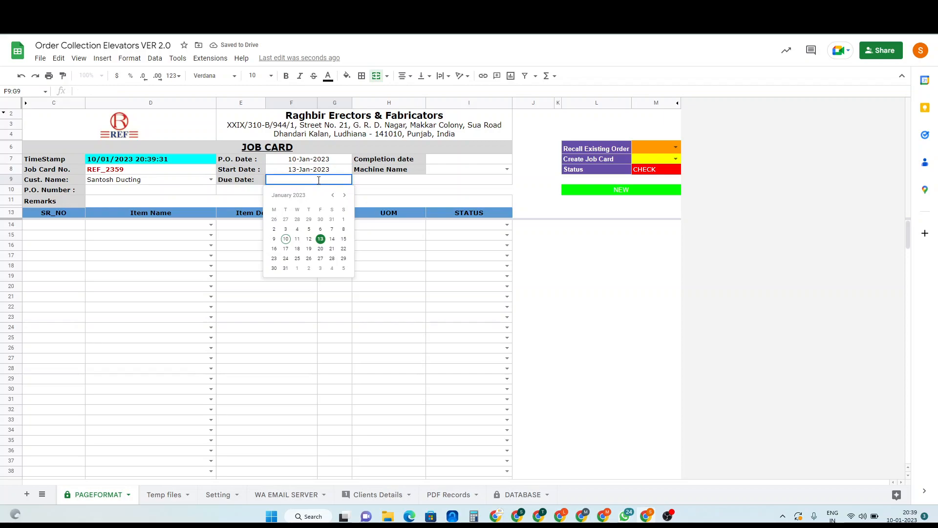
{"action": "left_click", "coordinate": [331, 260]}
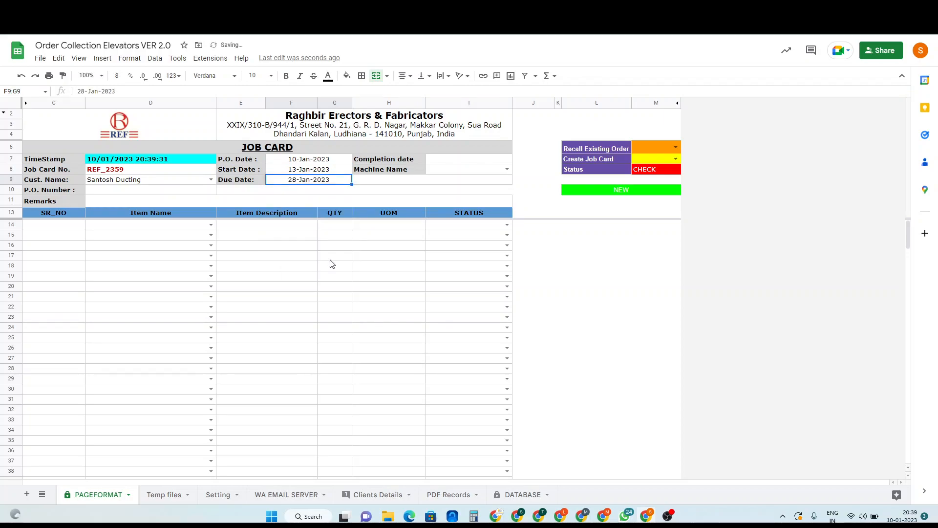
{"action": "double_click", "coordinate": [463, 160]}
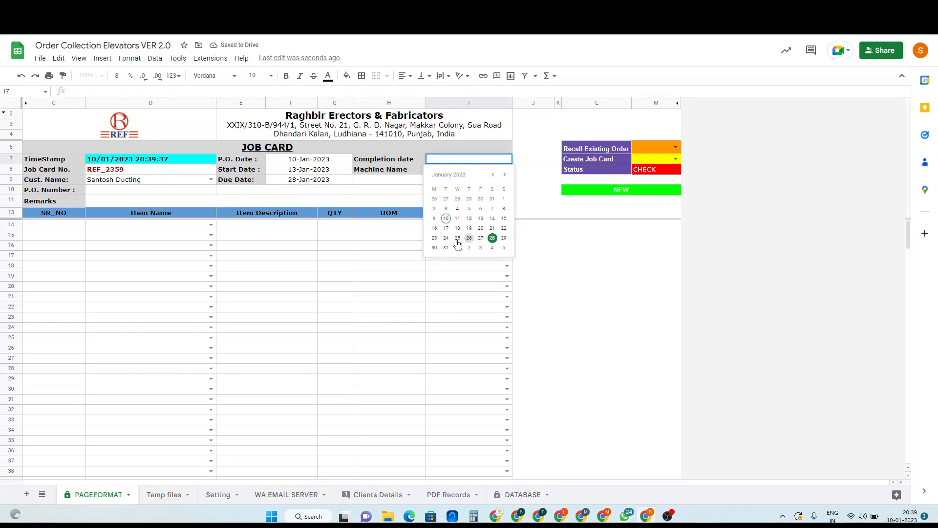
{"action": "left_click", "coordinate": [458, 239]}
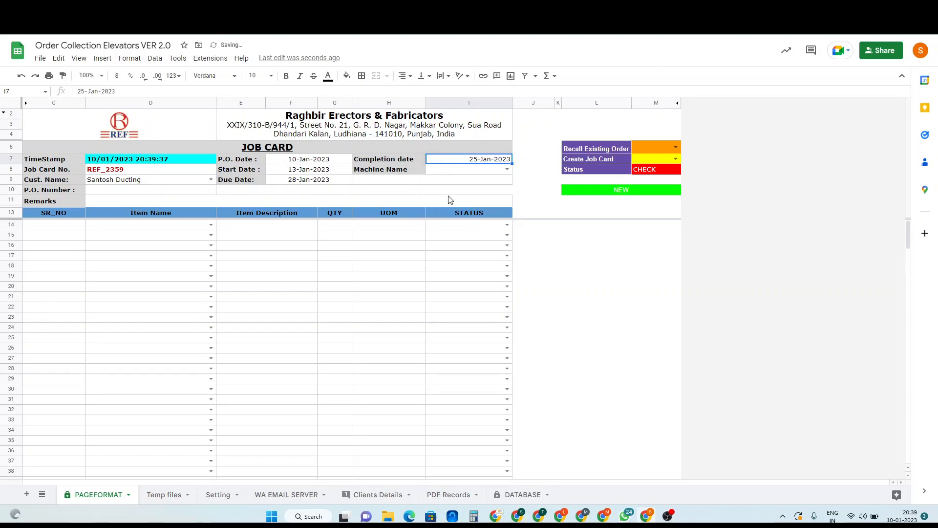
Choose Pessenger Lift as the machine name to fetch its item list into the job card
{"action": "left_click", "coordinate": [507, 169]}
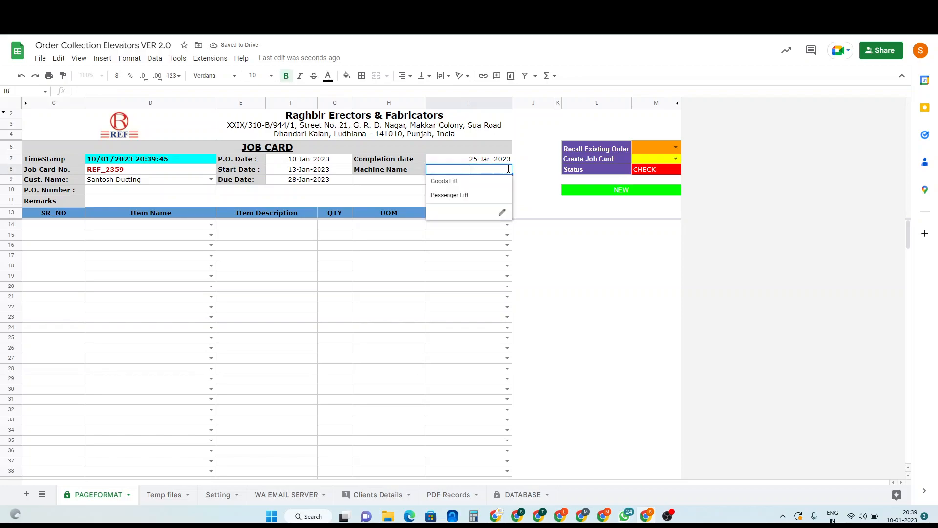
{"action": "left_click", "coordinate": [464, 197]}
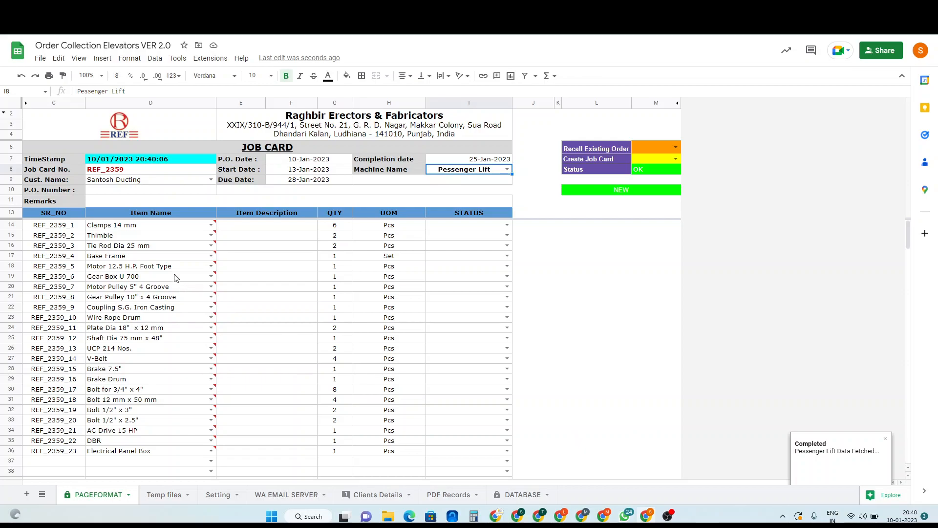
{"action": "mouse_move", "coordinate": [183, 409]}
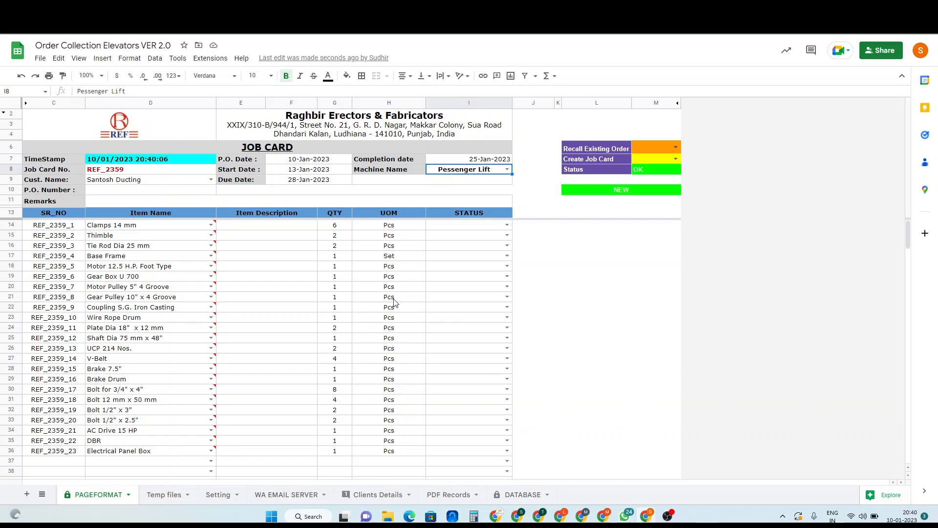
Replace the first item, Clamps 14 mm, with 3 WHEEL CONVEYOR TROLLEY PLATES
{"action": "left_click", "coordinate": [211, 226]}
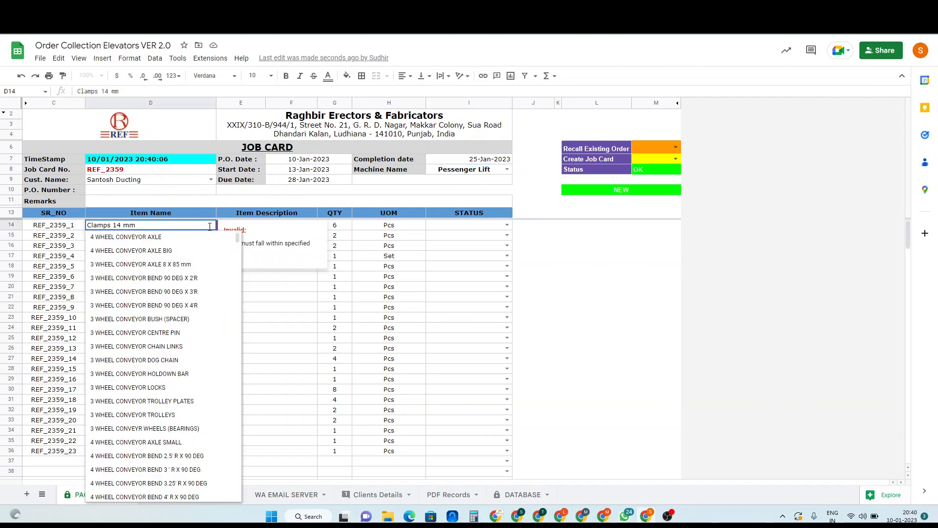
{"action": "left_click", "coordinate": [163, 401]}
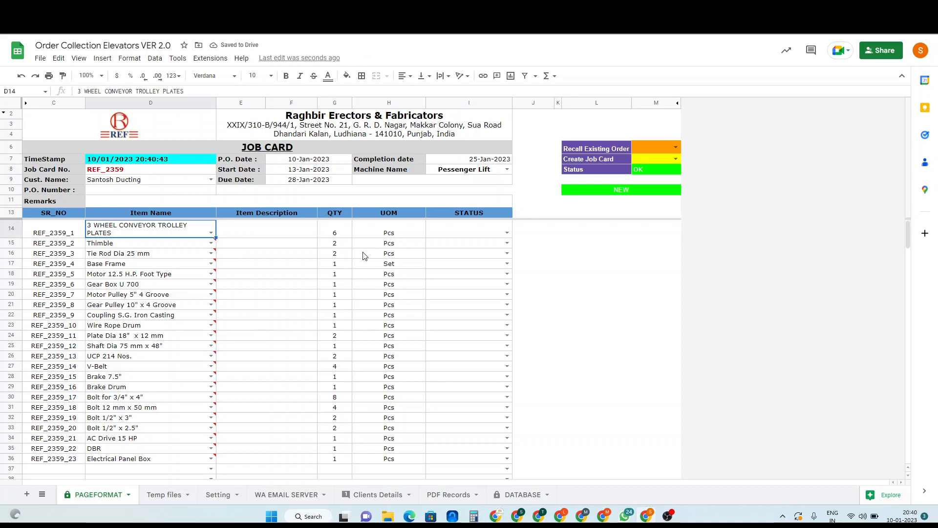
Enter SS as the item description of the first item
{"action": "left_click", "coordinate": [281, 234]}
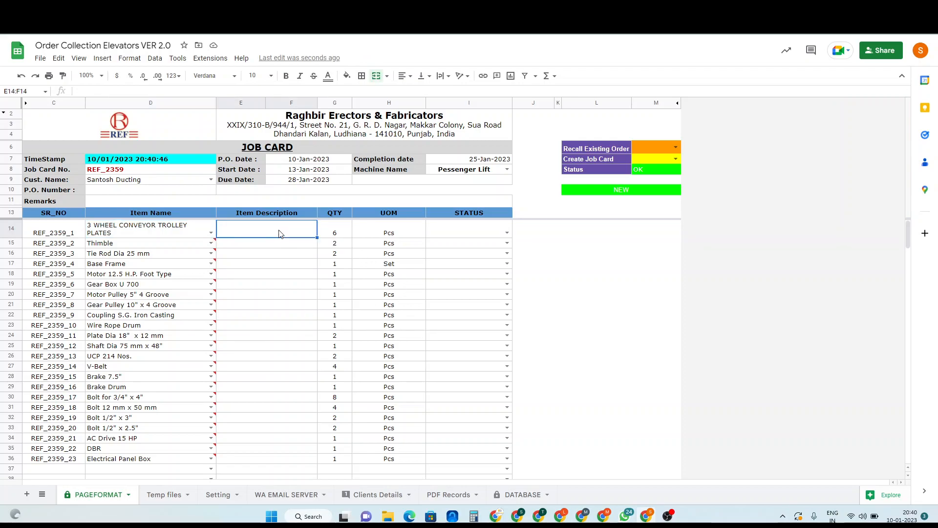
{"action": "type", "text": "SS"}
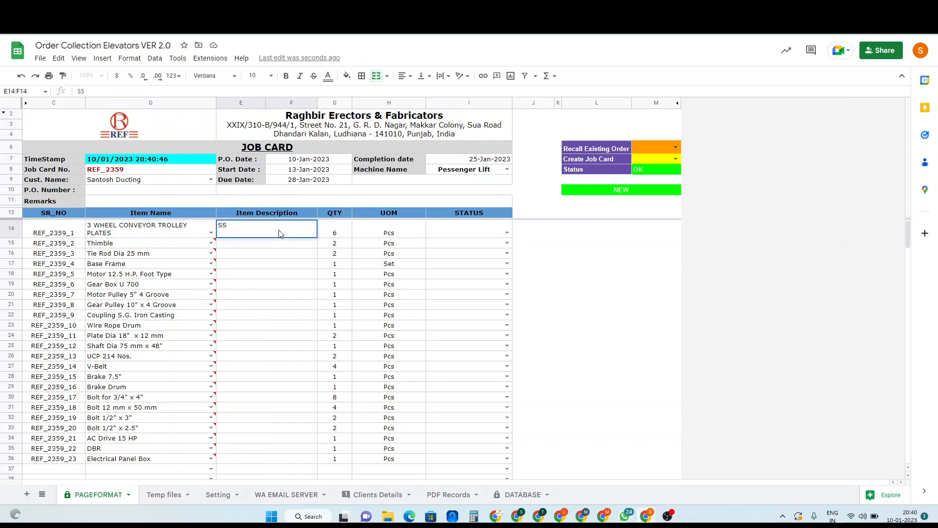
{"action": "key", "text": "Return"}
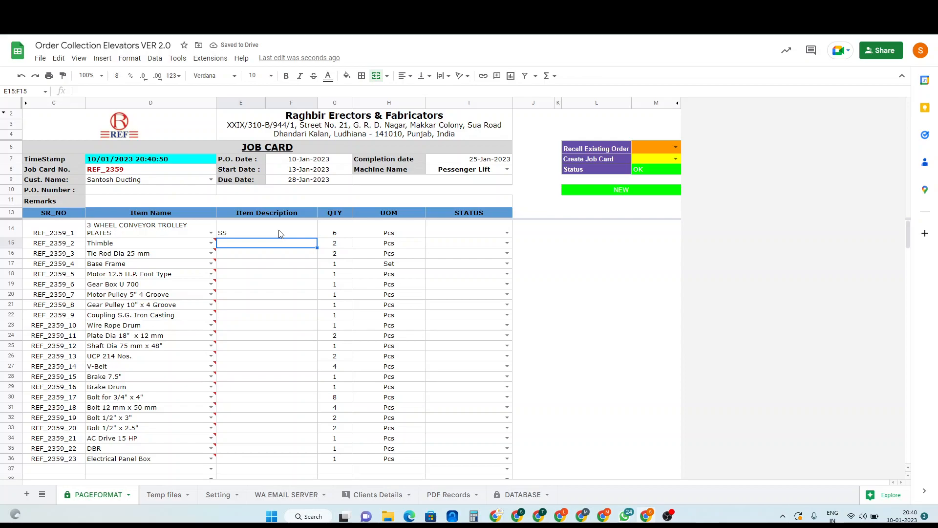
Set the item description of the conveyor trolley plates to "Stainless teel"
{"action": "left_click", "coordinate": [281, 234]}
{"action": "type", "text": "Statinless"}
{"action": "key", "text": "BackSpace"}
{"action": "key", "text": "BackSpace"}
{"action": "key", "text": "BackSpace"}
{"action": "key", "text": "BackSpace"}
{"action": "key", "text": "BackSpace"}
{"action": "key", "text": "BackSpace"}
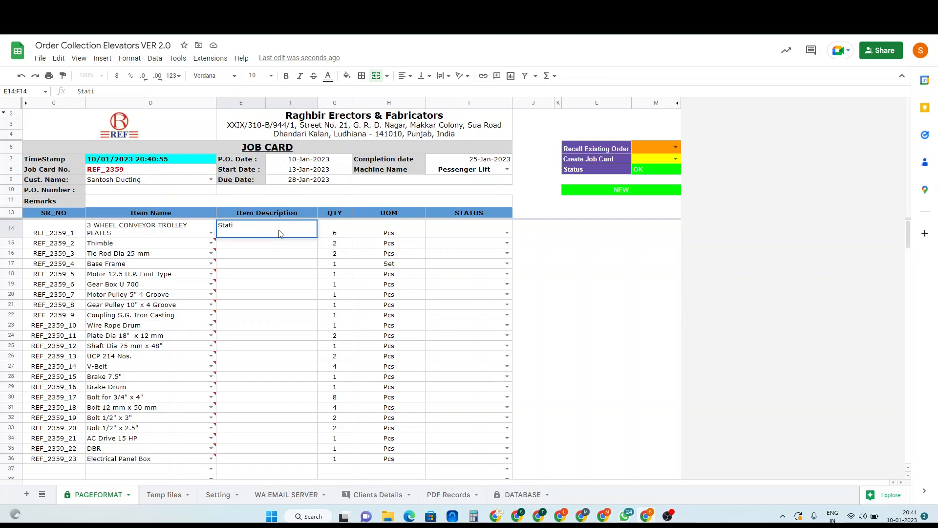
{"action": "type", "text": "inless teel"}
{"action": "key", "text": "Return"}
Enter the item description MS for Thimble and SS for Tie Rod Dia 25 mm
{"action": "type", "text": "MS"}
{"action": "key", "text": "Return"}
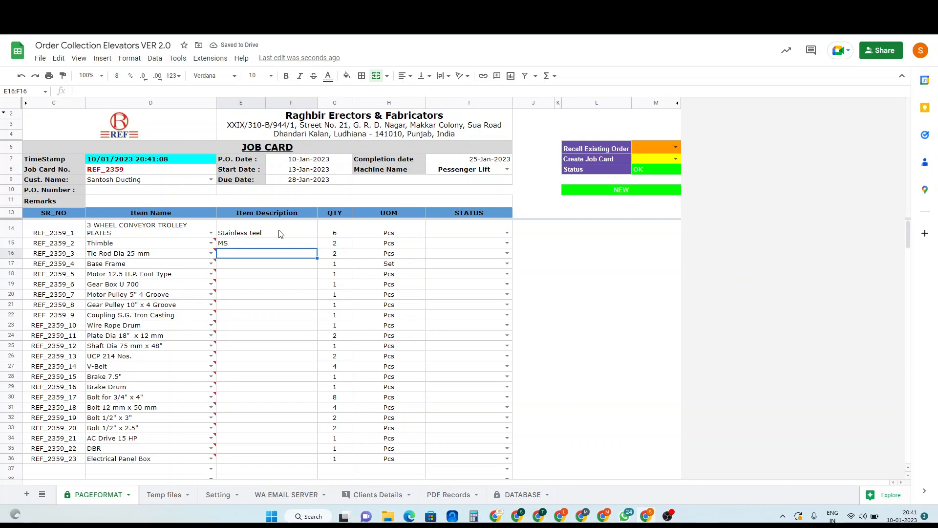
{"action": "type", "text": "SS"}
{"action": "key", "text": "Return"}
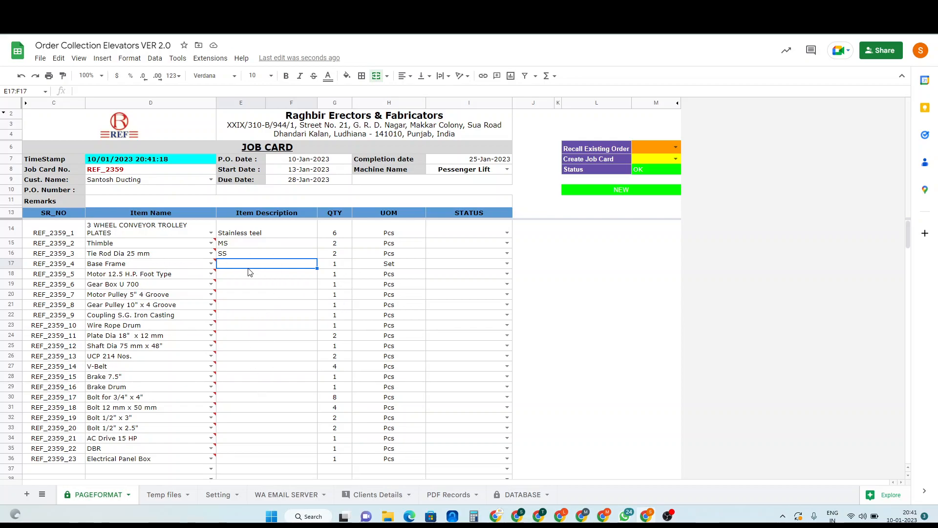
Enter "na" as the Base Frame's description and fill it down through Wire Rope Drum in row 23
{"action": "type", "text": "na"}
{"action": "key", "text": "Return"}
{"action": "key", "text": "Up"}
{"action": "key", "text": "shift+Down"}
{"action": "key", "text": "shift+Down"}
{"action": "key", "text": "shift+Down"}
{"action": "key", "text": "shift+Down"}
{"action": "key", "text": "shift+Down"}
{"action": "key", "text": "shift+Down"}
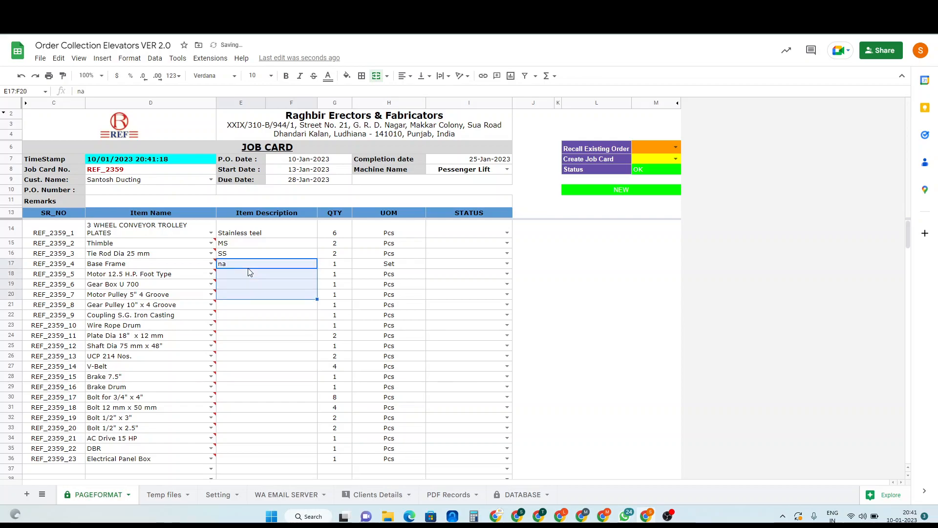
{"action": "key", "text": "ctrl+d"}
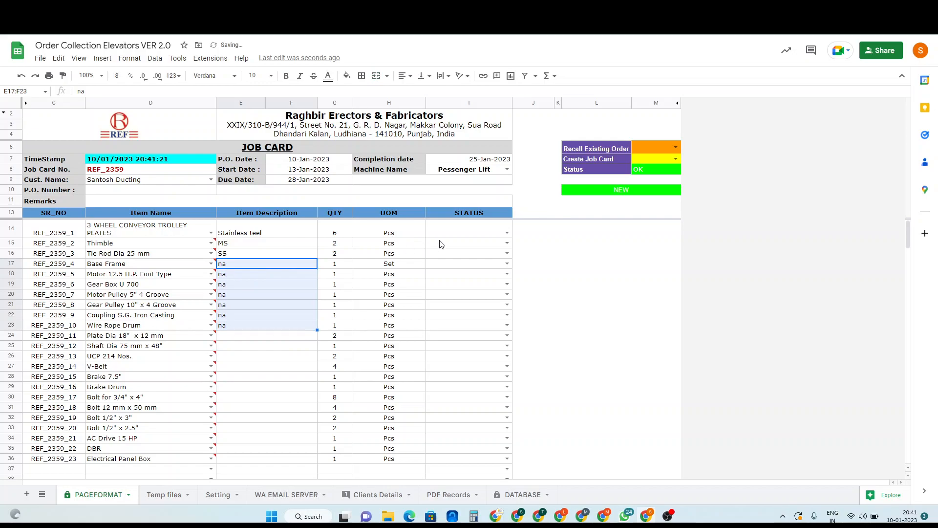
Set the status of the first item, the conveyor trolley plates, to Not Started
{"action": "left_click", "coordinate": [458, 237]}
{"action": "key", "text": "Return"}
{"action": "key", "text": "Down"}
{"action": "key", "text": "Down"}
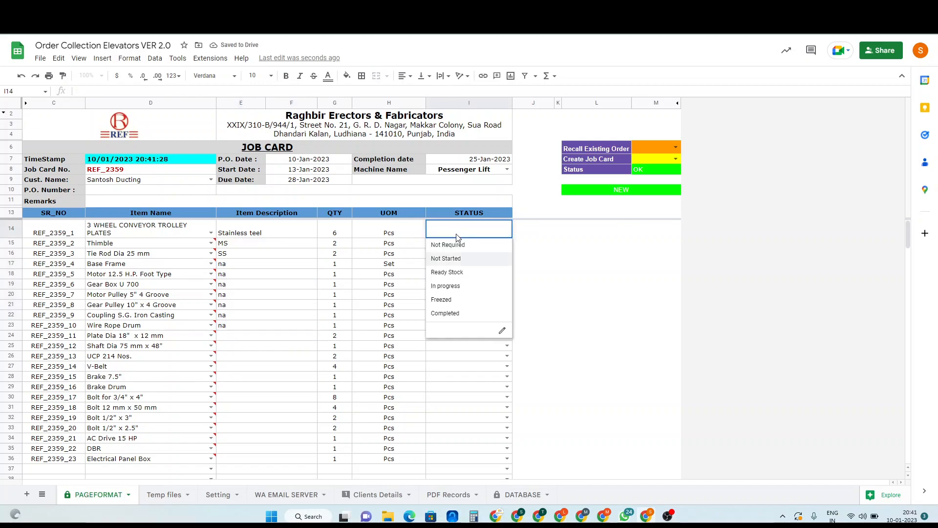
{"action": "key", "text": "Return"}
Fill the Not Started status down from the first item to Electrical Panel Box in row 36
{"action": "left_click", "coordinate": [458, 236]}
{"action": "key", "text": "shift+Down"}
{"action": "key", "text": "shift+Down"}
{"action": "key", "text": "shift+Down"}
{"action": "key", "text": "shift+Down"}
{"action": "key", "text": "shift+Down"}
{"action": "key", "text": "shift+Down"}
{"action": "key", "text": "shift+Down"}
{"action": "key", "text": "shift+Down"}
{"action": "key", "text": "shift+Down"}
{"action": "key", "text": "shift+Down"}
{"action": "key", "text": "shift+Down"}
{"action": "key", "text": "shift+Down"}
{"action": "key", "text": "shift+Down"}
{"action": "key", "text": "shift+Down"}
{"action": "key", "text": "shift+Down"}
{"action": "key", "text": "shift+Down"}
{"action": "key", "text": "shift+Down"}
{"action": "key", "text": "shift+Down"}
{"action": "key", "text": "shift+Down"}
{"action": "key", "text": "shift+Down"}
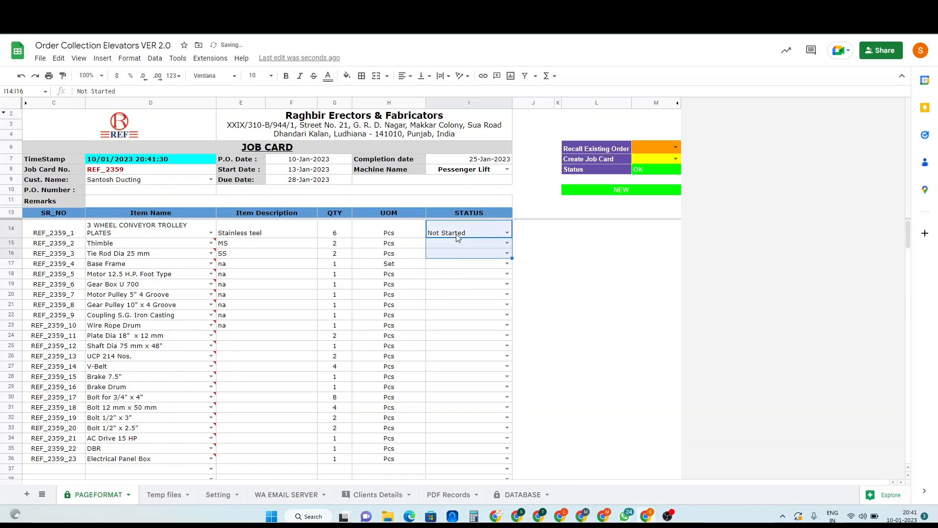
{"action": "key", "text": "shift+Down"}
{"action": "key", "text": "shift+Down"}
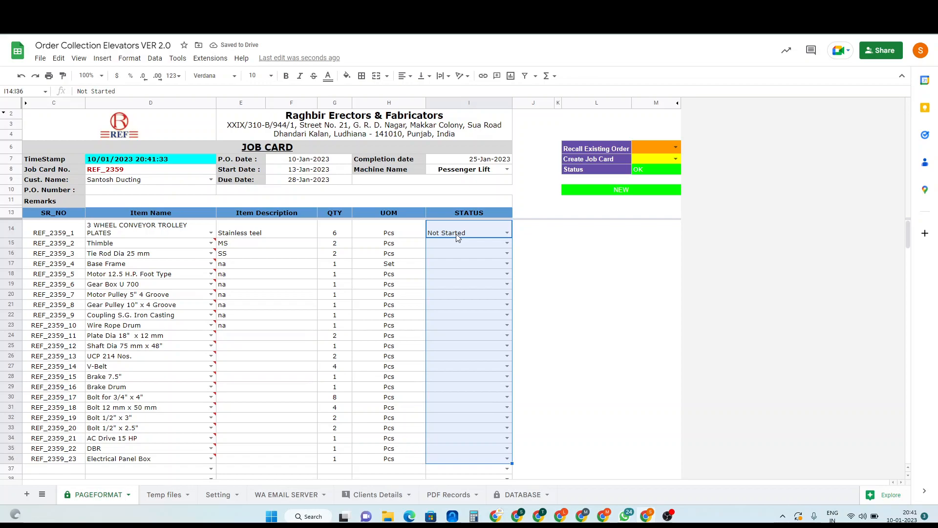
{"action": "key", "text": "ctrl+d"}
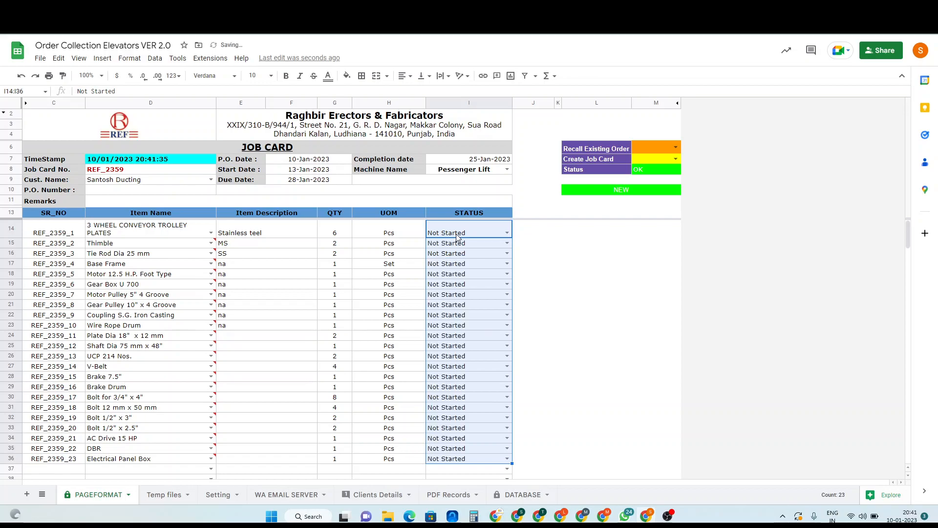
Enter the purchase order number in the job card's P.O. Number field
{"action": "left_click", "coordinate": [597, 277]}
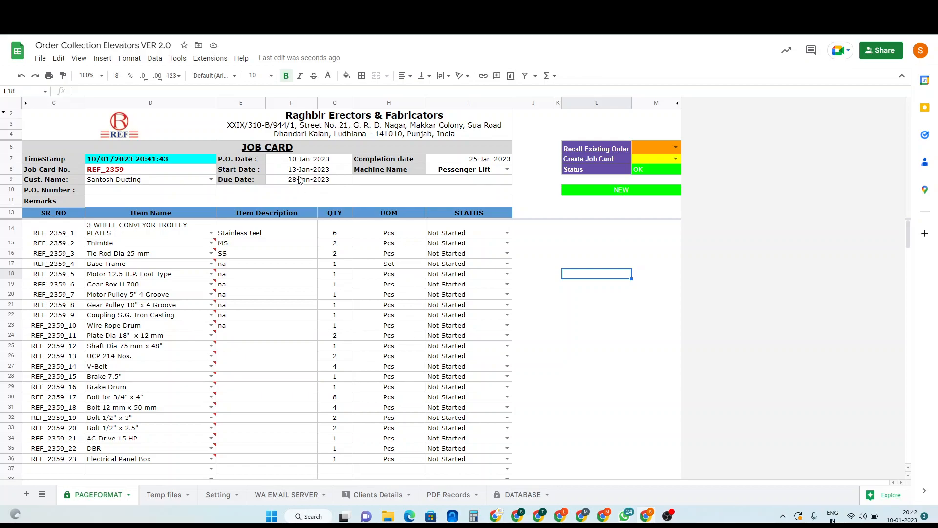
{"action": "left_click", "coordinate": [110, 192]}
{"action": "type", "text": "P."}
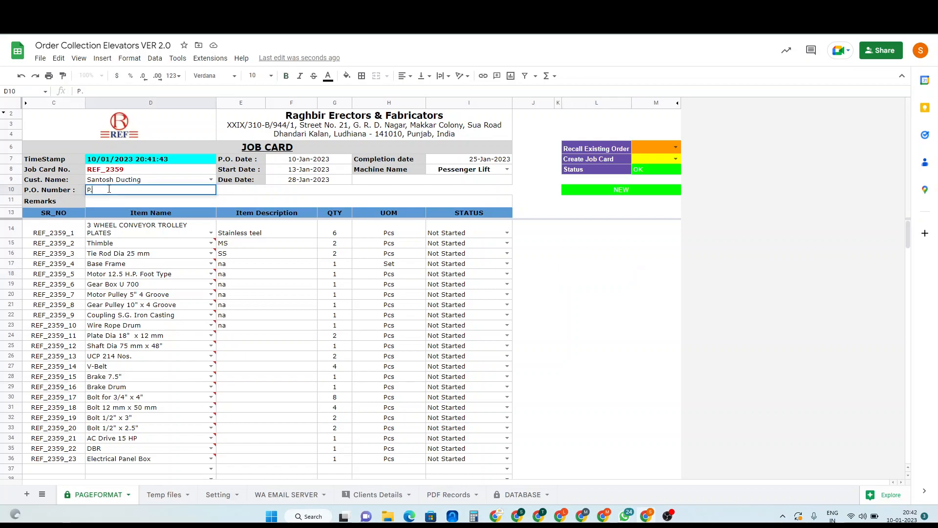
{"action": "type", "text": "O 467"}
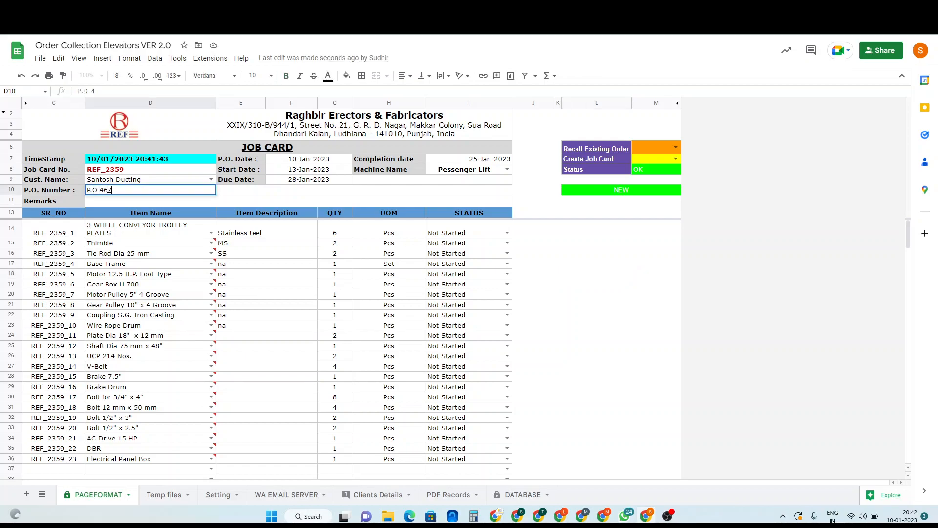
{"action": "type", "text": "262/t72"}
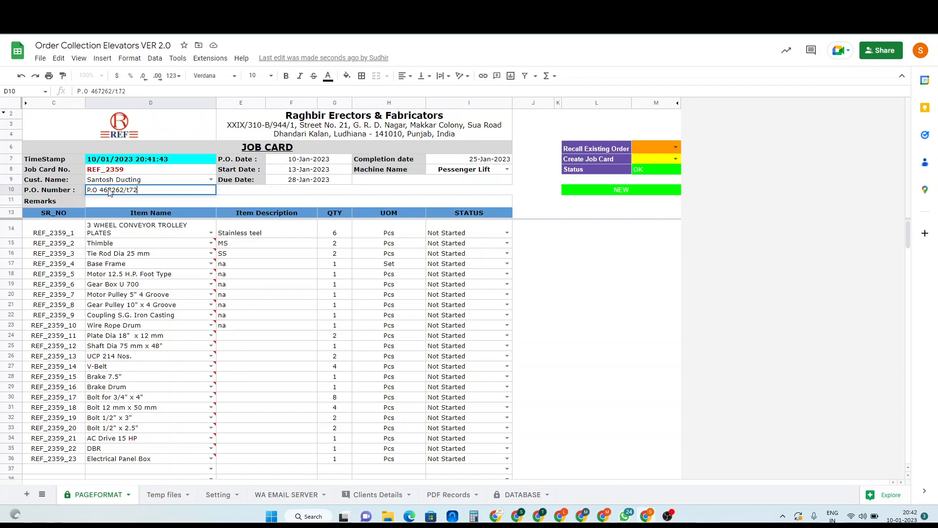
{"action": "key", "text": "Return"}
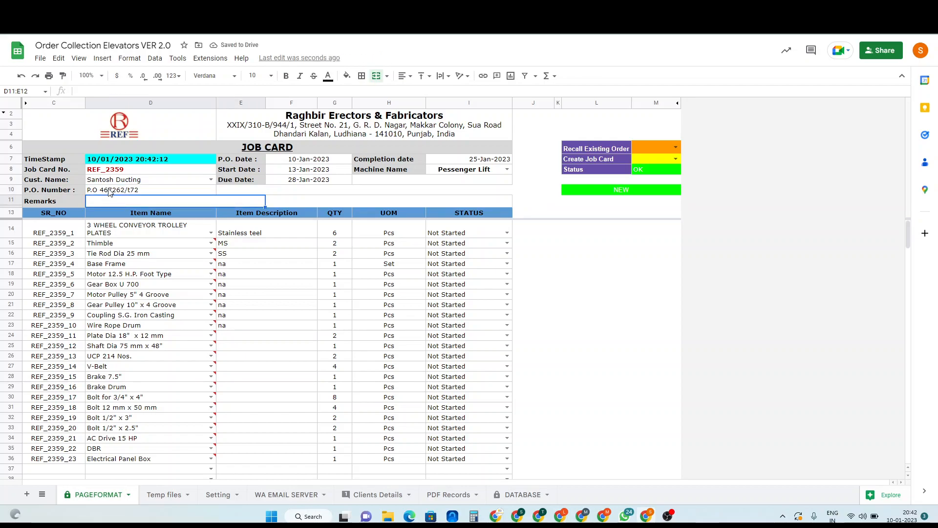
Enter "Priority Project" as the job card's remarks
{"action": "type", "text": "R"}
{"action": "key", "text": "BackSpace"}
{"action": "type", "text": "Priority Project"}
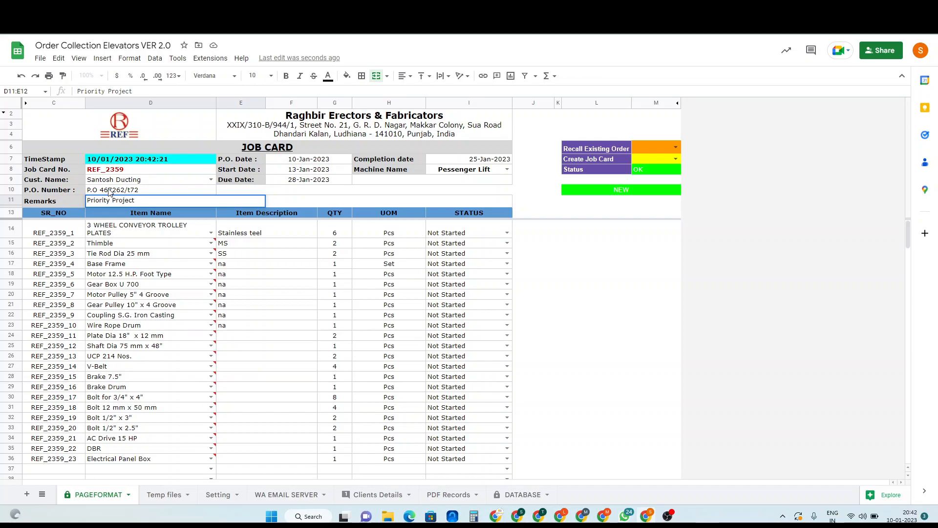
{"action": "key", "text": "Return"}
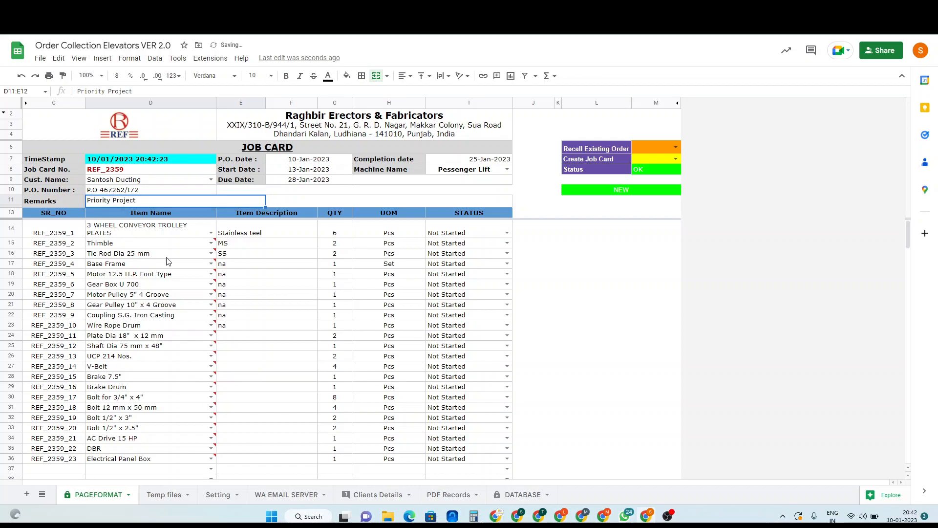
{"action": "left_click", "coordinate": [559, 305]}
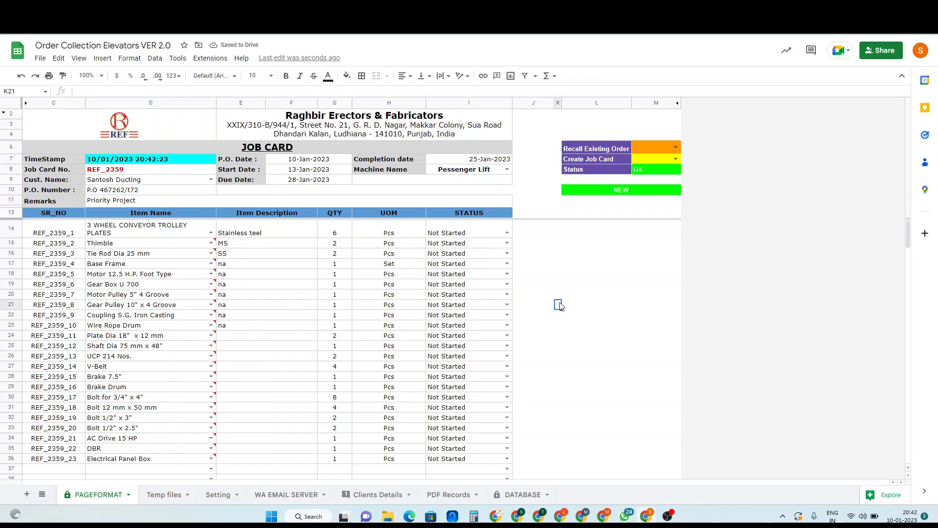
Submit the completed Passenger Lift job card by setting Create Job Card to Create
{"action": "left_click", "coordinate": [604, 317]}
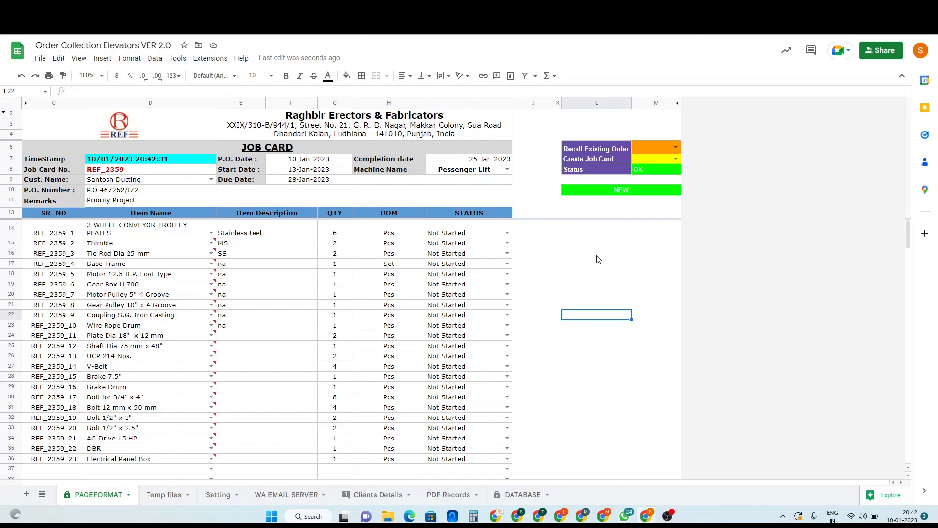
{"action": "left_click", "coordinate": [675, 158]}
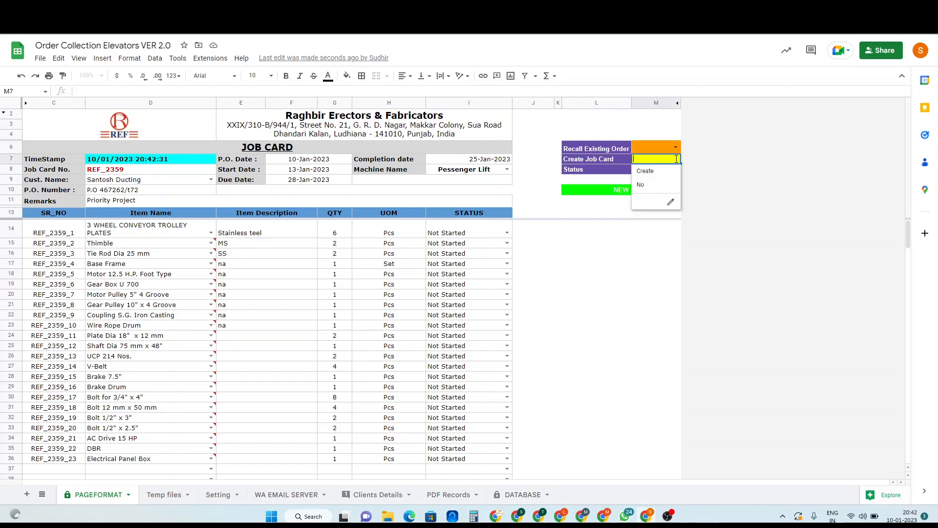
{"action": "left_click", "coordinate": [646, 171]}
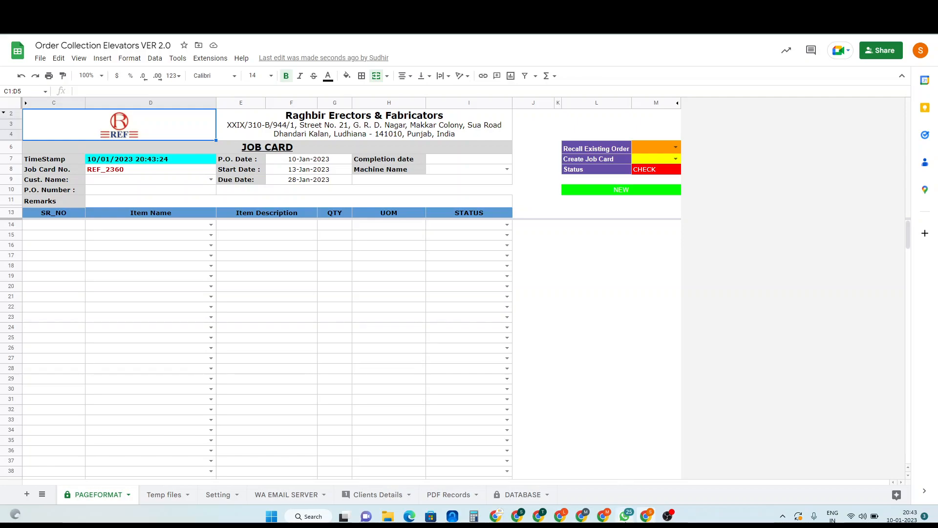
Switch to WhatsApp, expand the new job order message in the REF Whatsapp chat and view its linked job card PDF
{"action": "left_click", "coordinate": [627, 516]}
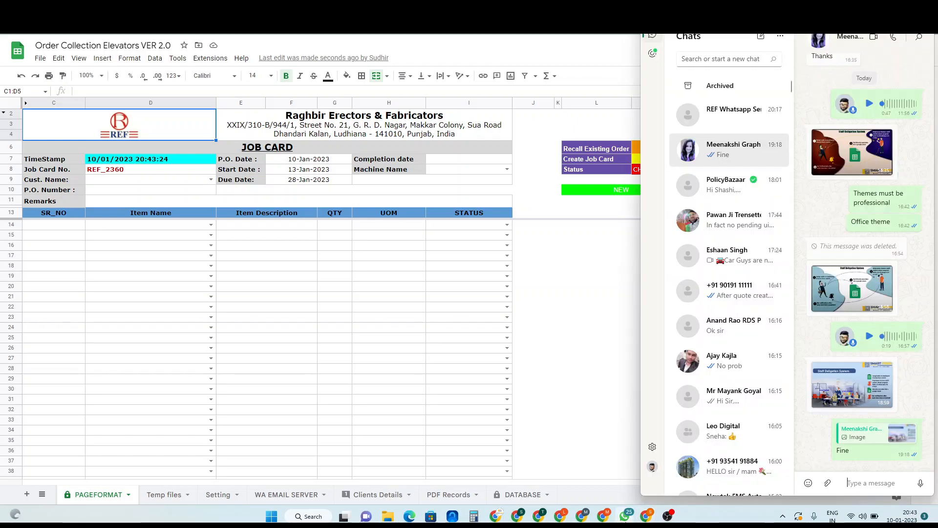
{"action": "left_click", "coordinate": [771, 123]}
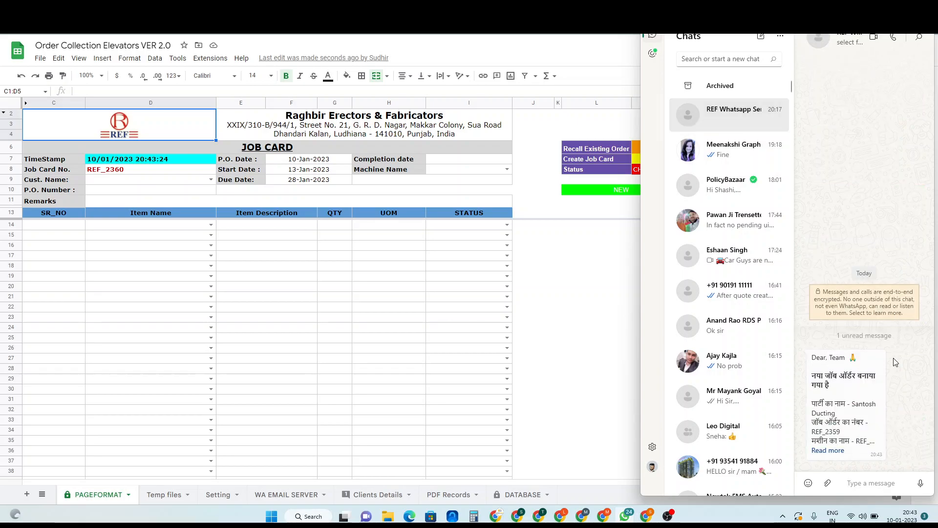
{"action": "left_click", "coordinate": [835, 451]}
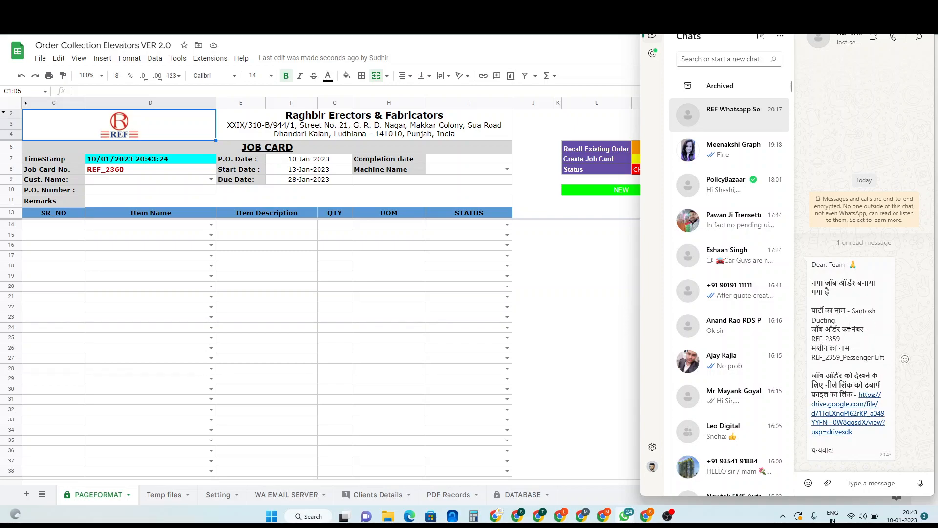
{"action": "left_click", "coordinate": [841, 415]}
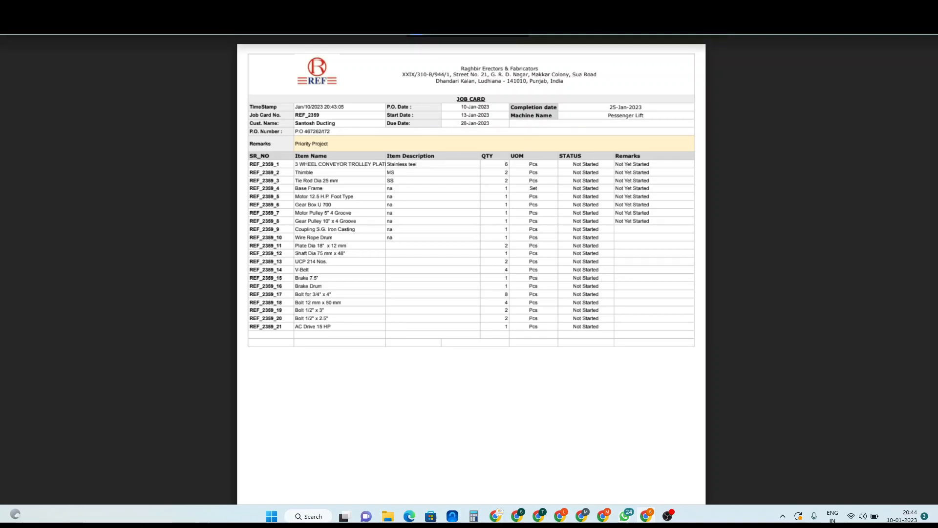
{"action": "key", "text": "ctrl+w"}
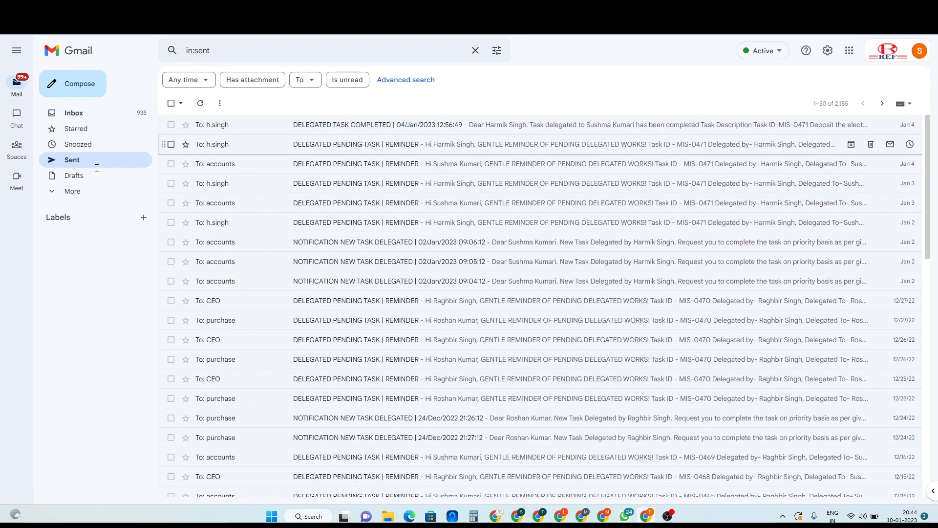
Refresh the sent mail in Gmail, read the new job order email and return to the sent list
{"action": "left_click", "coordinate": [93, 165]}
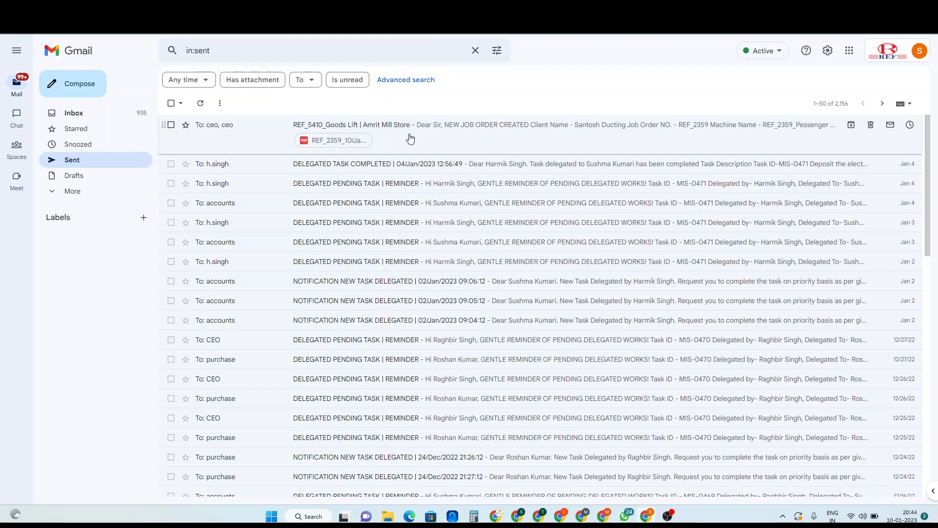
{"action": "left_click", "coordinate": [411, 139]}
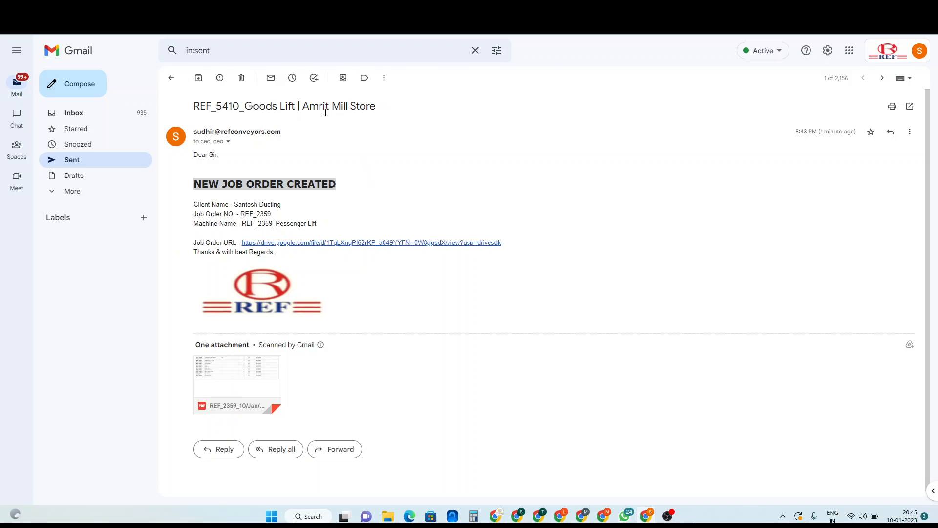
{"action": "left_click", "coordinate": [167, 79]}
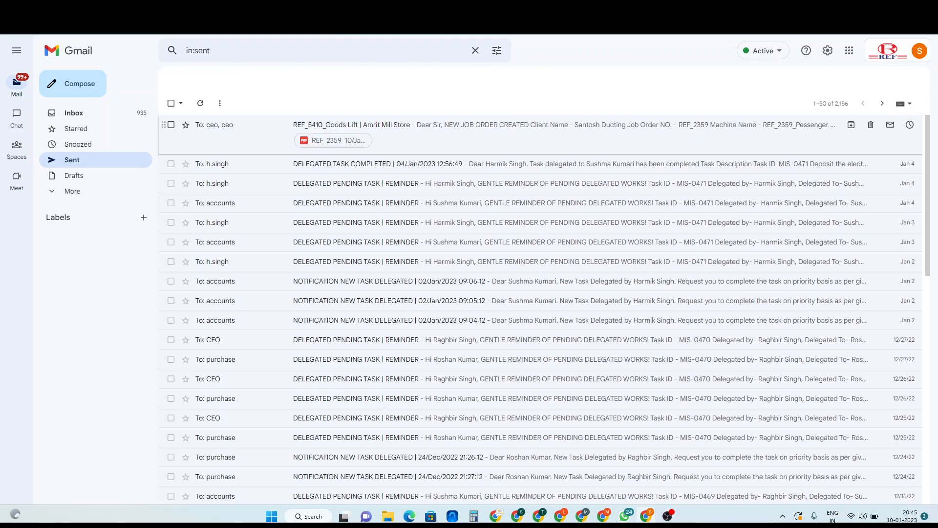
{"action": "key", "text": "F5"}
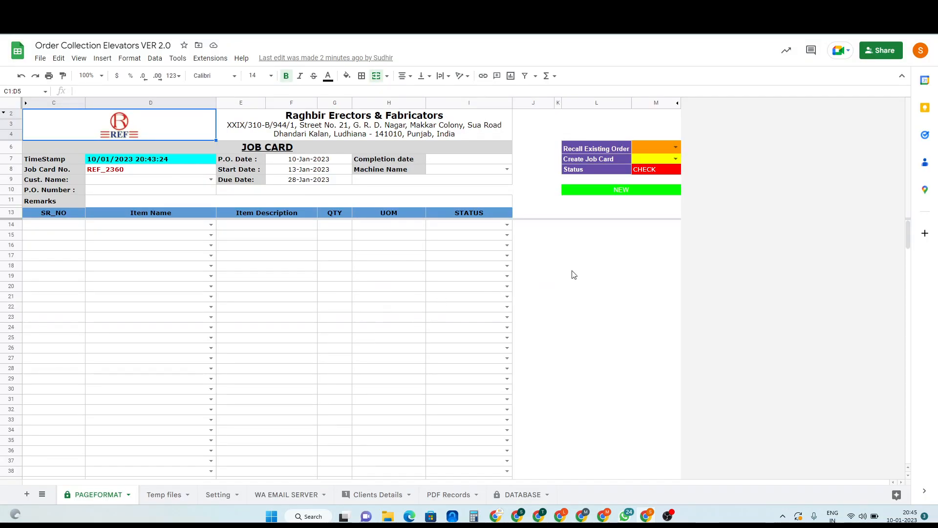
Back in the Google Sheets order file, recall the newest job card through Recall Existing Order
{"action": "left_click", "coordinate": [573, 270]}
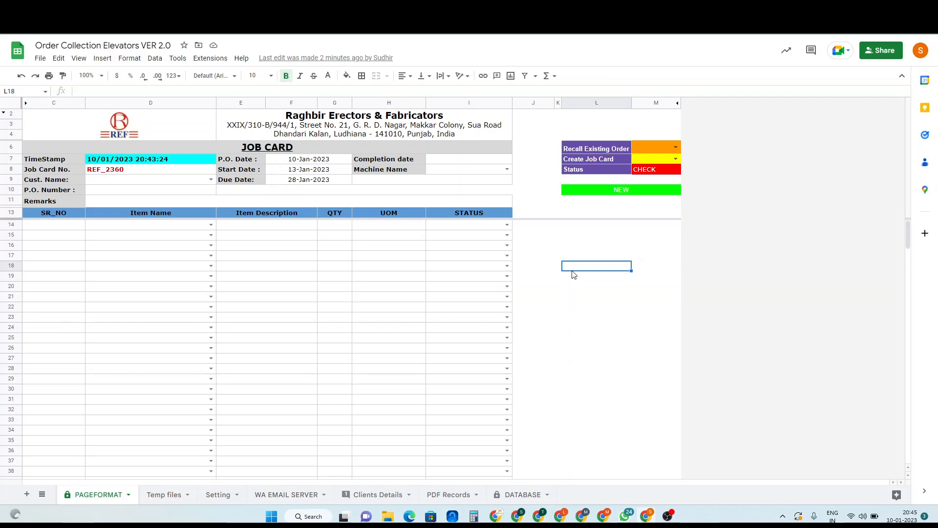
{"action": "left_click", "coordinate": [675, 148]}
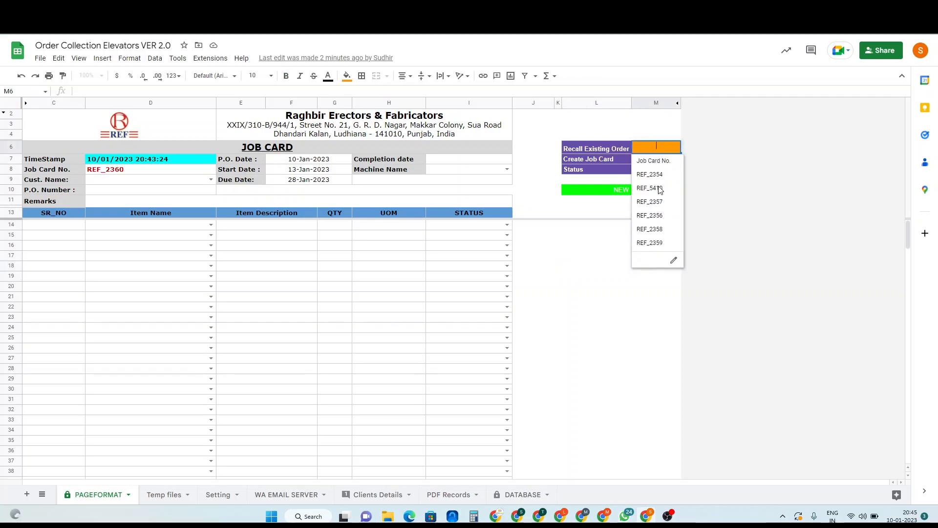
{"action": "left_click", "coordinate": [652, 245]}
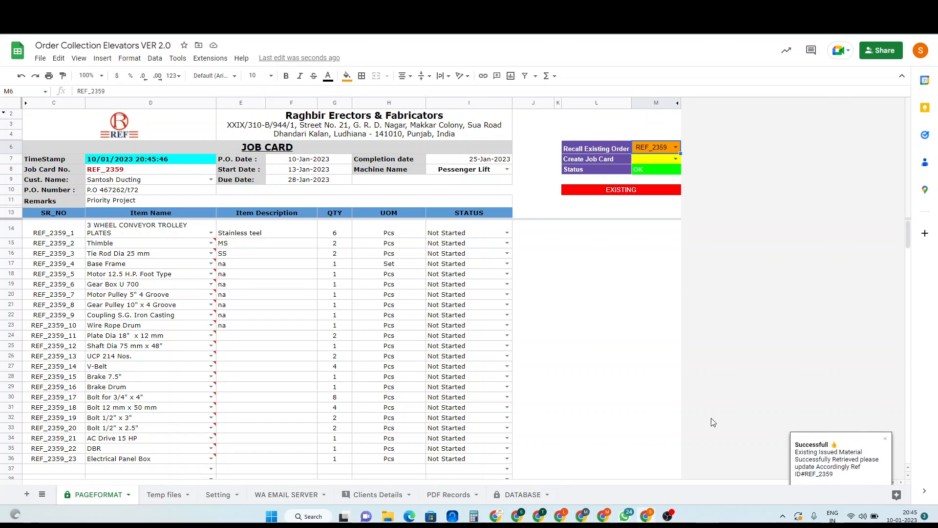
Set the status of Thimble, Wire Rope Drum and Bolt 12 mm x 50 mm to Not Required
{"action": "left_click", "coordinate": [506, 243]}
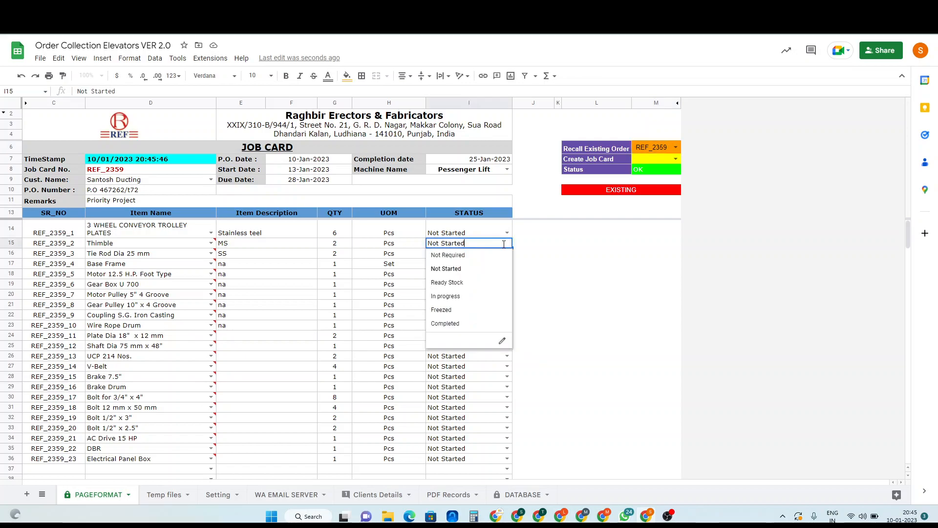
{"action": "left_click", "coordinate": [468, 256]}
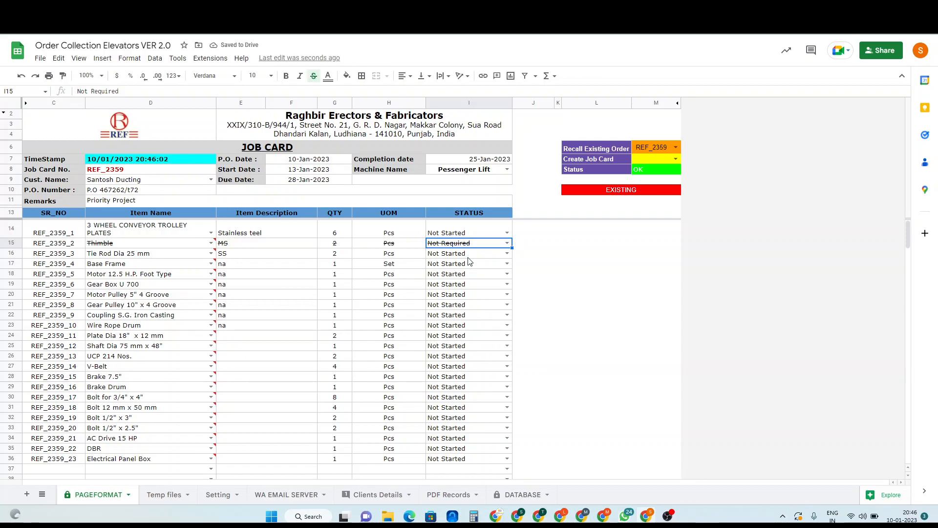
{"action": "left_click", "coordinate": [508, 326]}
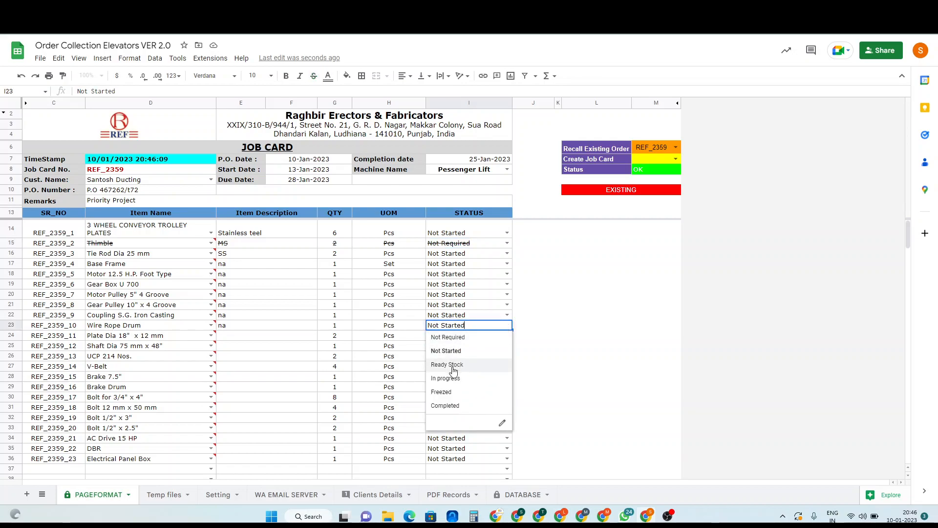
{"action": "left_click", "coordinate": [450, 342]}
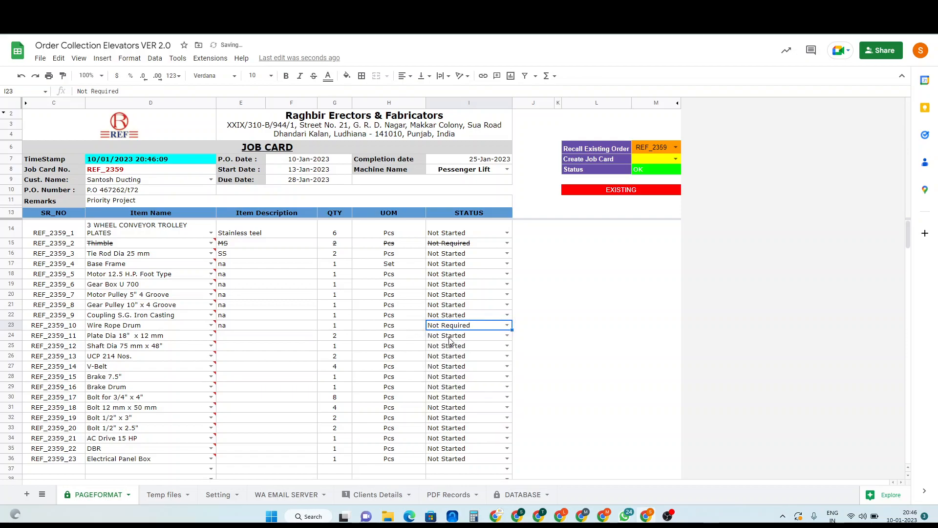
{"action": "left_click", "coordinate": [508, 410]}
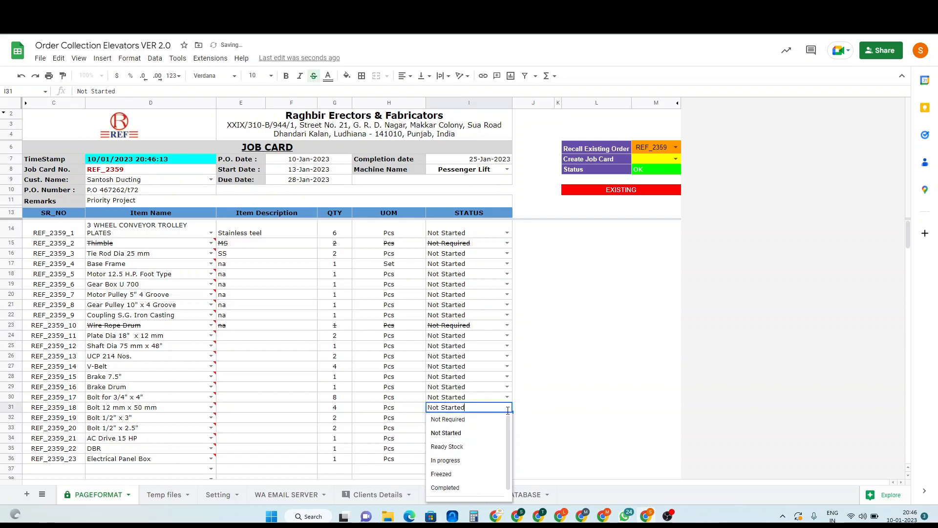
{"action": "left_click", "coordinate": [461, 421]}
{"action": "left_click", "coordinate": [585, 380]}
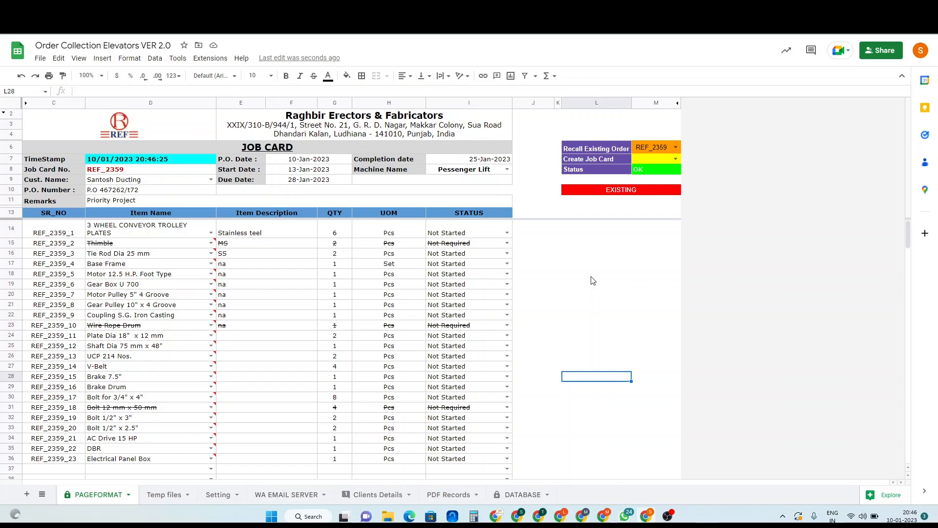
Set the completion date to 26-Jan-2023 and resubmit the recalled job card with Create
{"action": "double_click", "coordinate": [483, 159]}
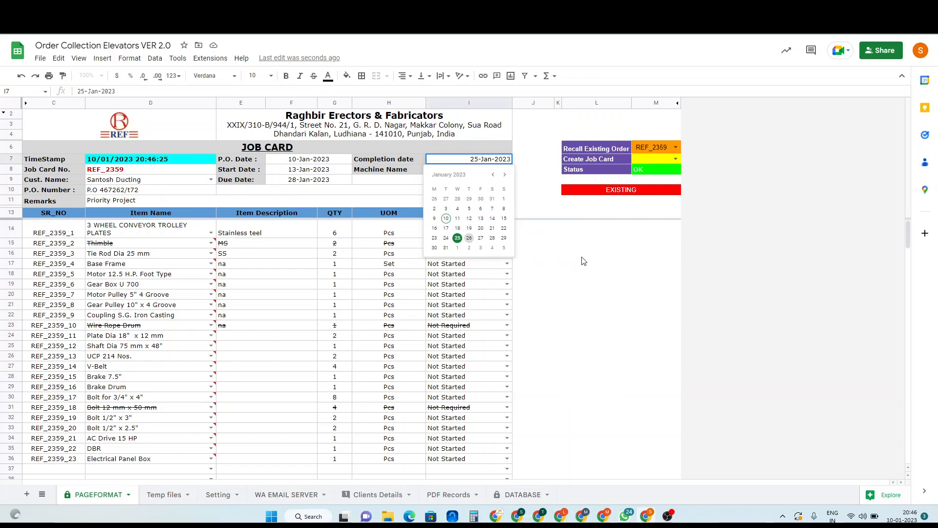
{"action": "key", "text": "Return"}
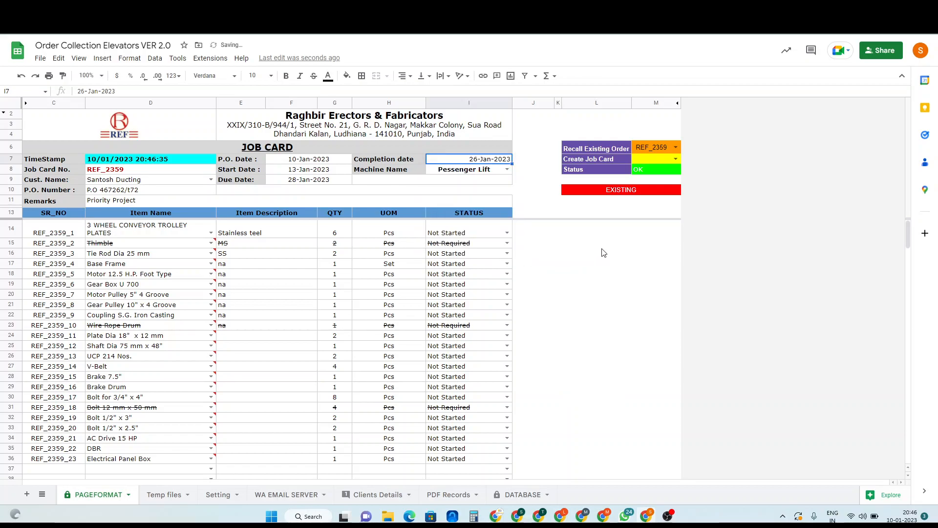
{"action": "left_click", "coordinate": [602, 247]}
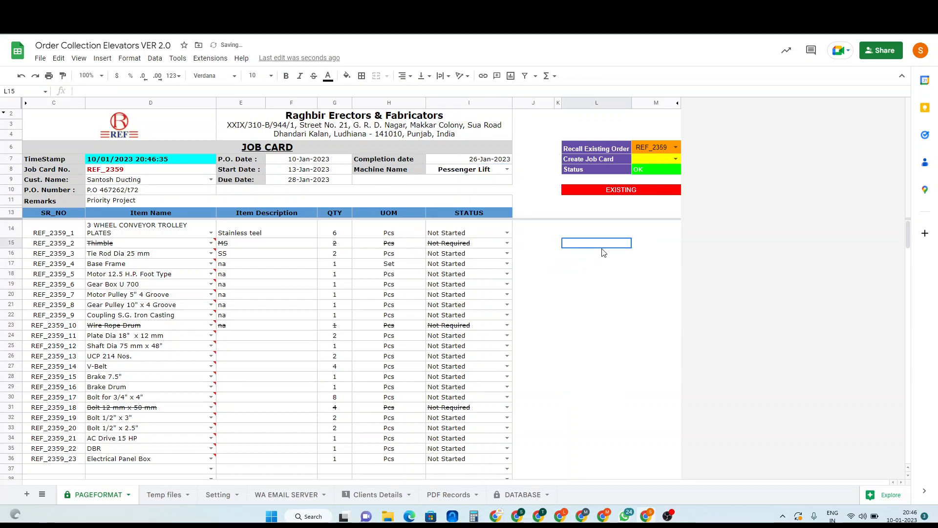
{"action": "left_click", "coordinate": [675, 159]}
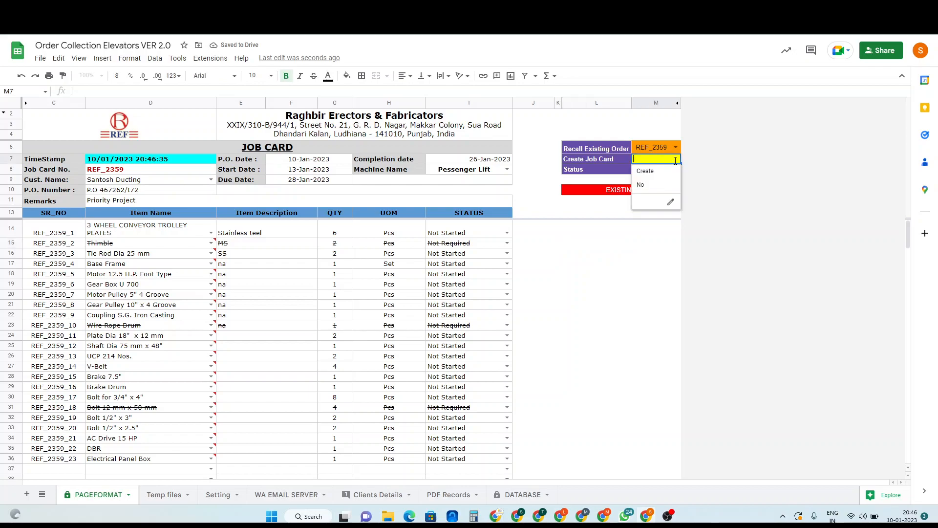
{"action": "left_click", "coordinate": [650, 173]}
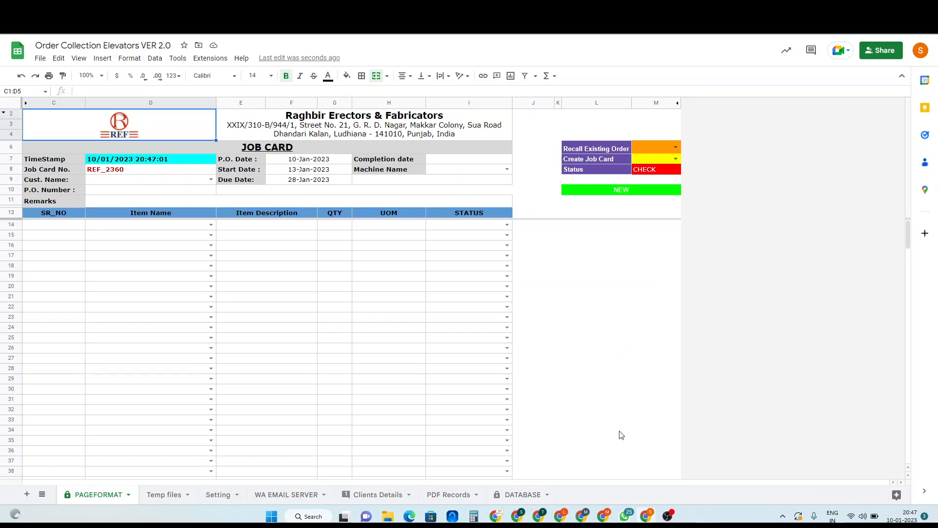
Switch to WhatsApp, read the full new job order message for the resubmitted job card, and return to the order spreadsheet
{"action": "left_click", "coordinate": [625, 516]}
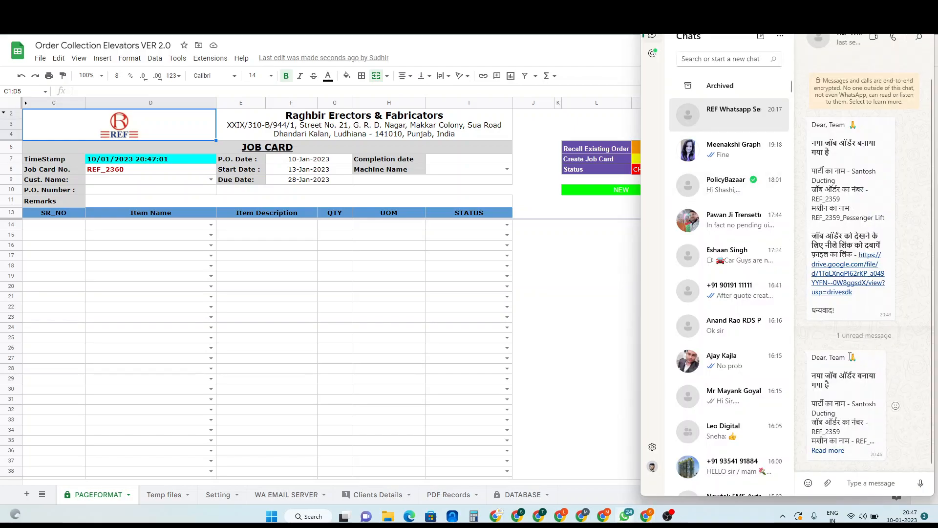
{"action": "left_click", "coordinate": [840, 451]}
{"action": "scroll", "coordinate": [851, 430], "scroll_direction": "down", "scroll_amount": 2}
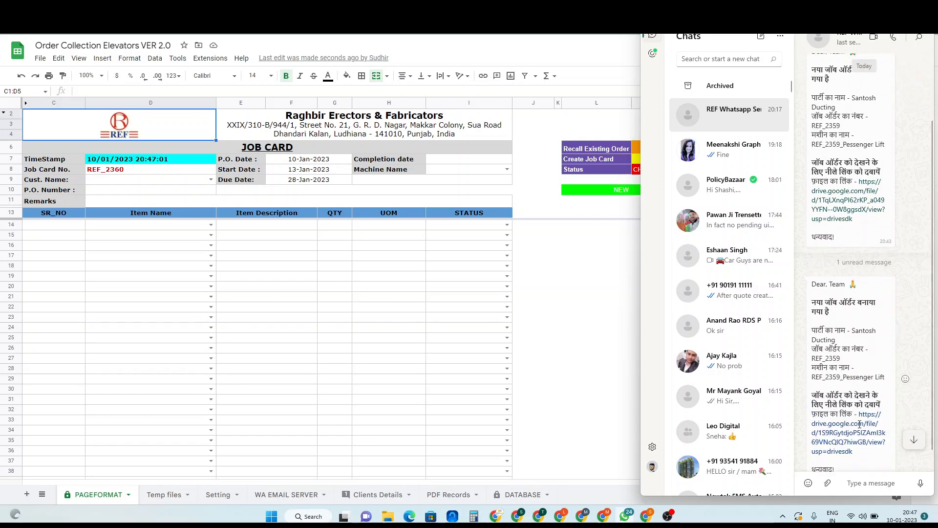
{"action": "scroll", "coordinate": [859, 425], "scroll_direction": "down", "scroll_amount": 1}
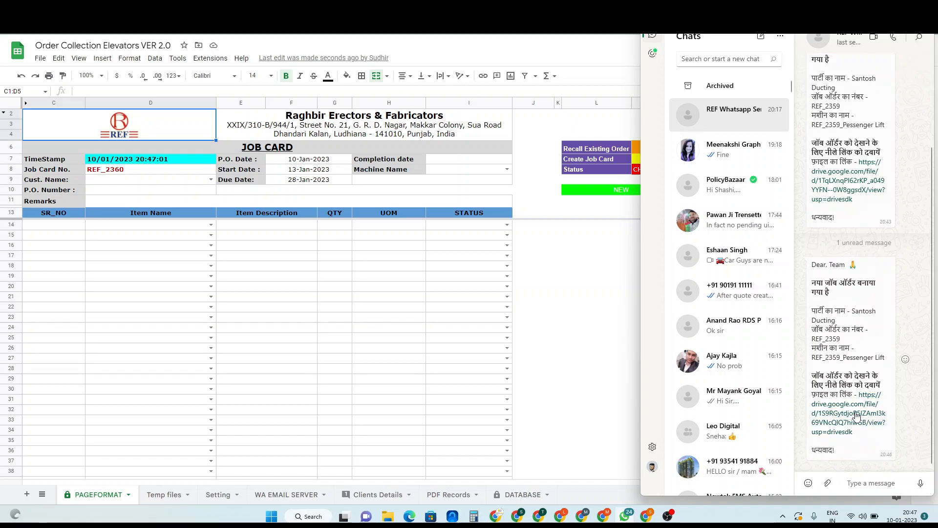
{"action": "left_click", "coordinate": [586, 324]}
{"action": "left_click", "coordinate": [586, 324]}
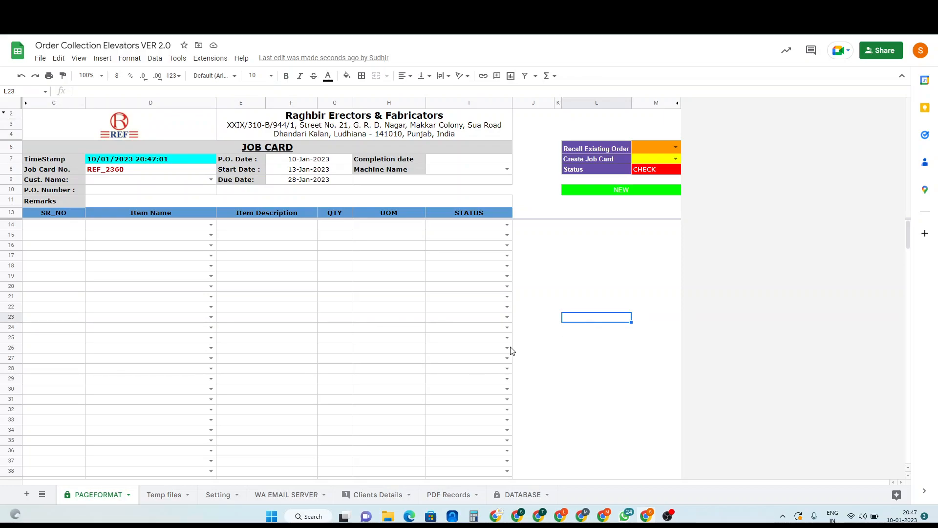
Check the newest job card's record in the PDF Records sheet, including its email and WhatsApp sending status
{"action": "left_click", "coordinate": [451, 495]}
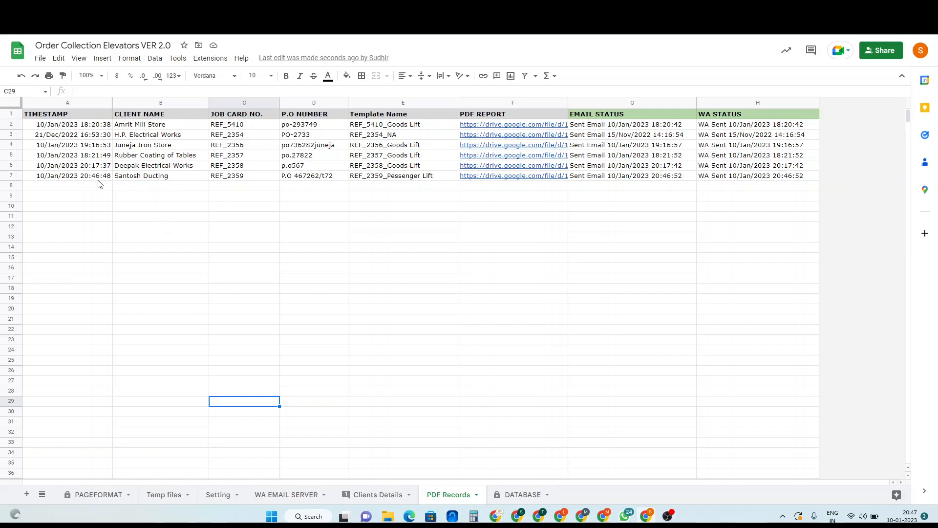
{"action": "left_click", "coordinate": [12, 175]}
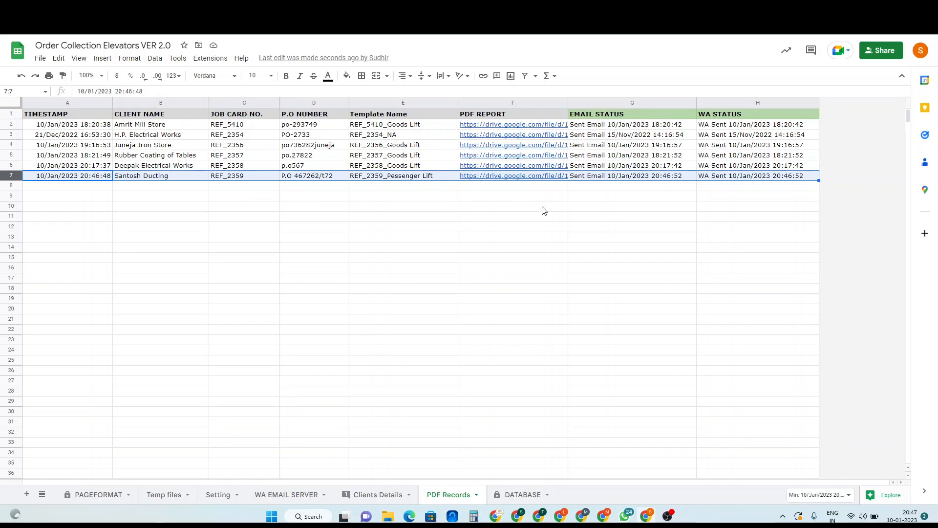
{"action": "mouse_move", "coordinate": [518, 177]}
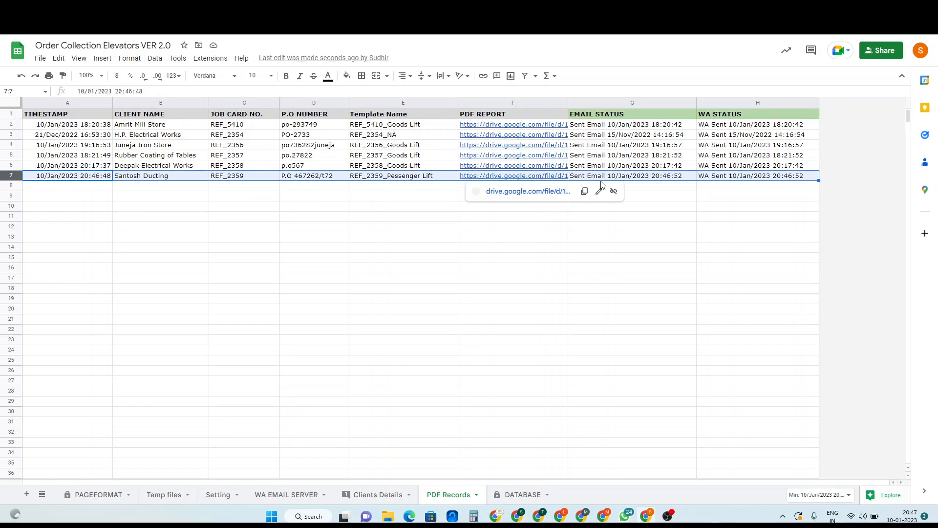
{"action": "left_click", "coordinate": [684, 190]}
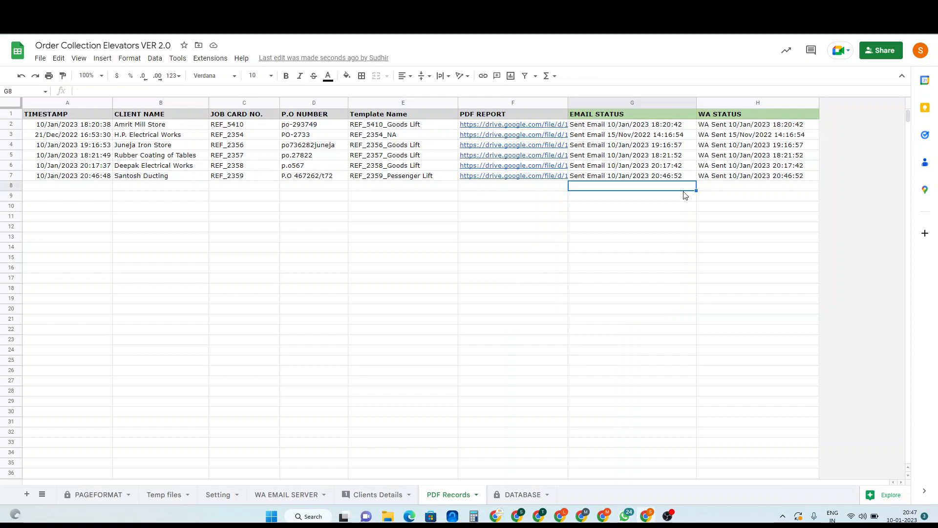
{"action": "left_click", "coordinate": [746, 189]}
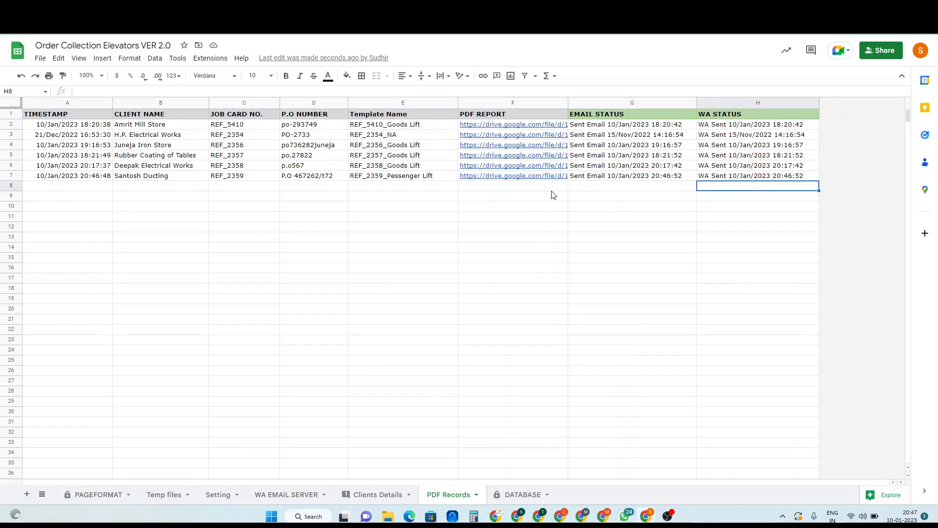
Open the newest record's PDF report, examine the item statuses and completion date, and return to the PAGEFORMAT sheet
{"action": "left_click", "coordinate": [533, 177]}
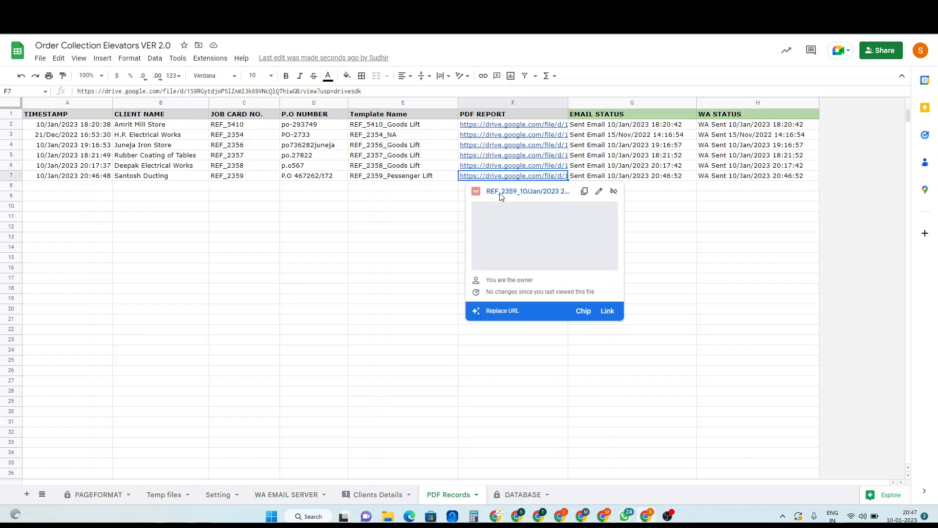
{"action": "left_click", "coordinate": [505, 192]}
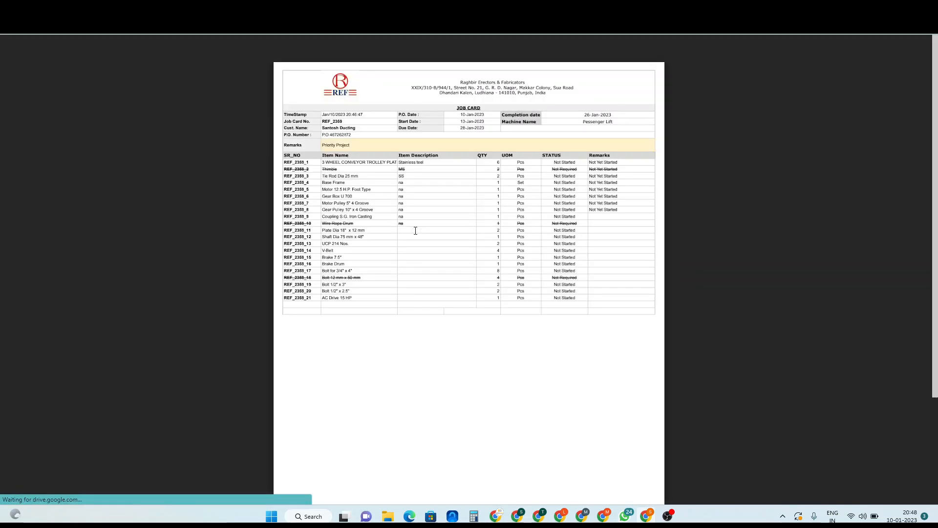
{"action": "scroll", "coordinate": [457, 271], "scroll_direction": "up", "scroll_amount": 3, "text": "ctrl"}
{"action": "scroll", "coordinate": [457, 271], "scroll_direction": "up", "scroll_amount": 1, "text": "ctrl"}
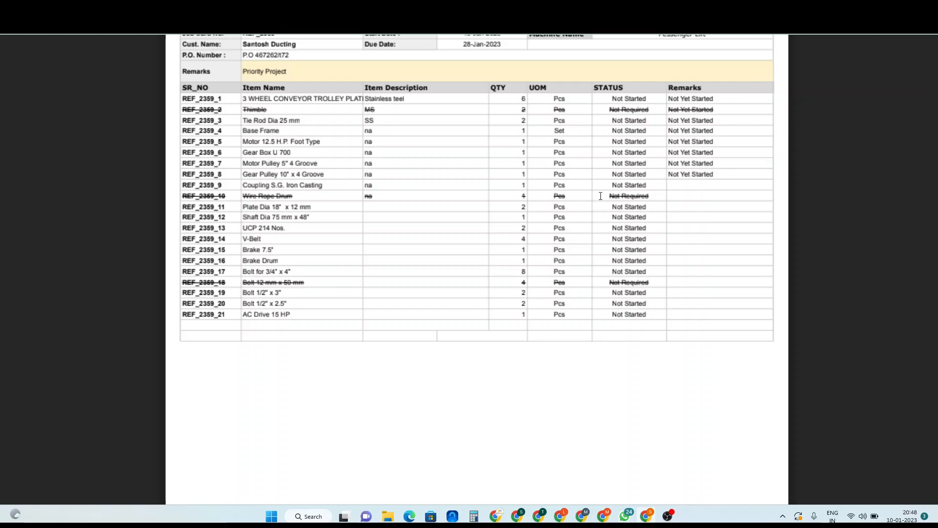
{"action": "scroll", "coordinate": [601, 196], "scroll_direction": "up", "scroll_amount": 2}
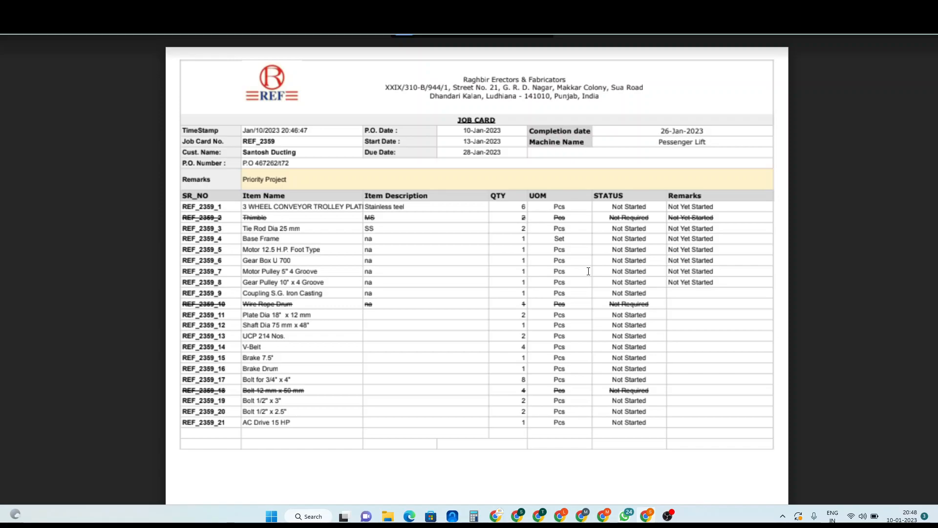
{"action": "scroll", "coordinate": [589, 272], "scroll_direction": "down", "scroll_amount": 1}
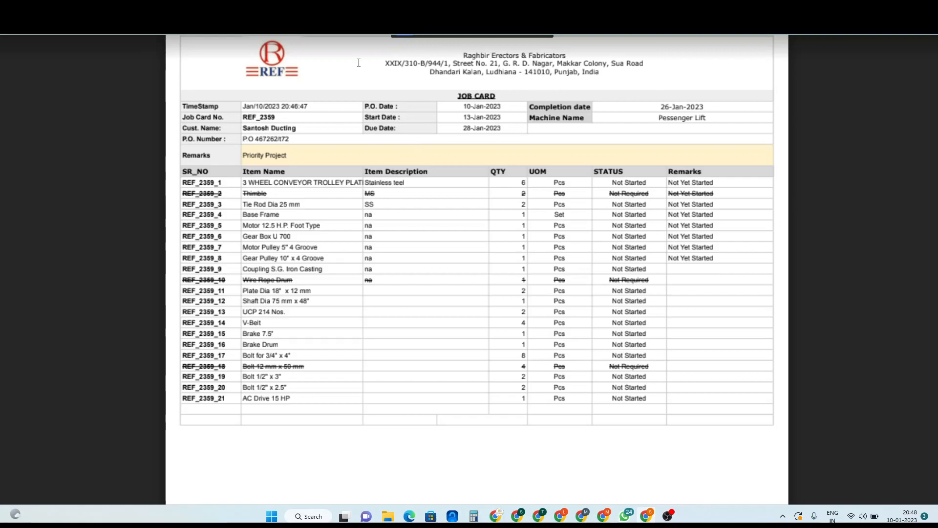
{"action": "key", "text": "ctrl+w"}
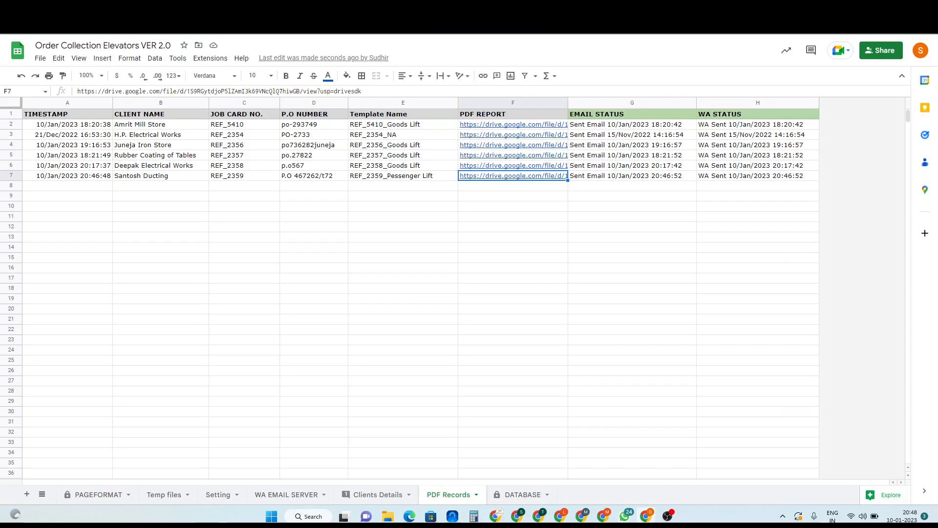
{"action": "left_click", "coordinate": [92, 497]}
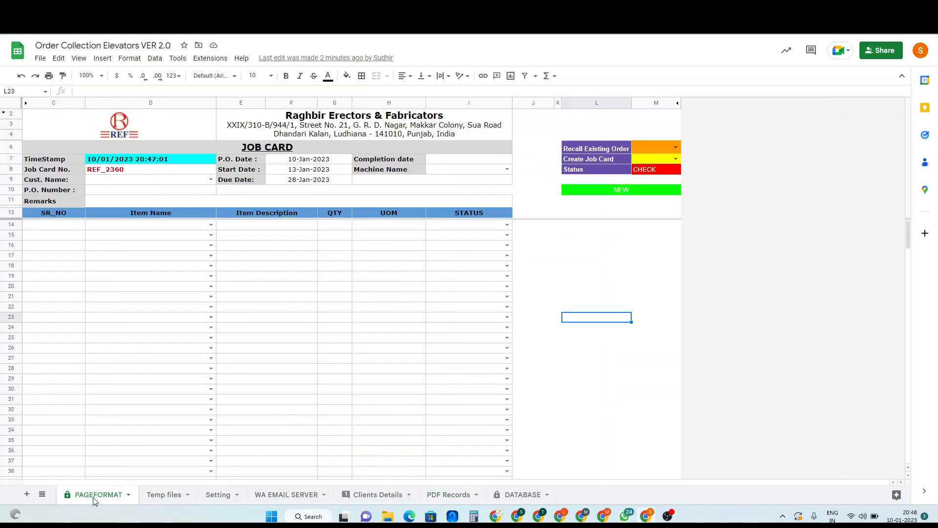
{"action": "left_click", "coordinate": [585, 259]}
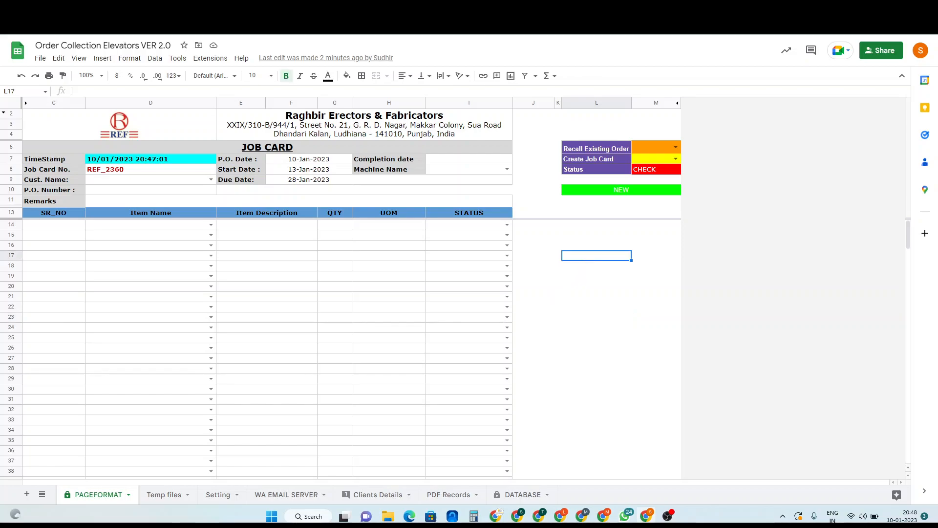
Switch to Gmail, refresh the sent mail, read the newest job order email and return to the order spreadsheet
{"action": "left_click", "coordinate": [293, 9]}
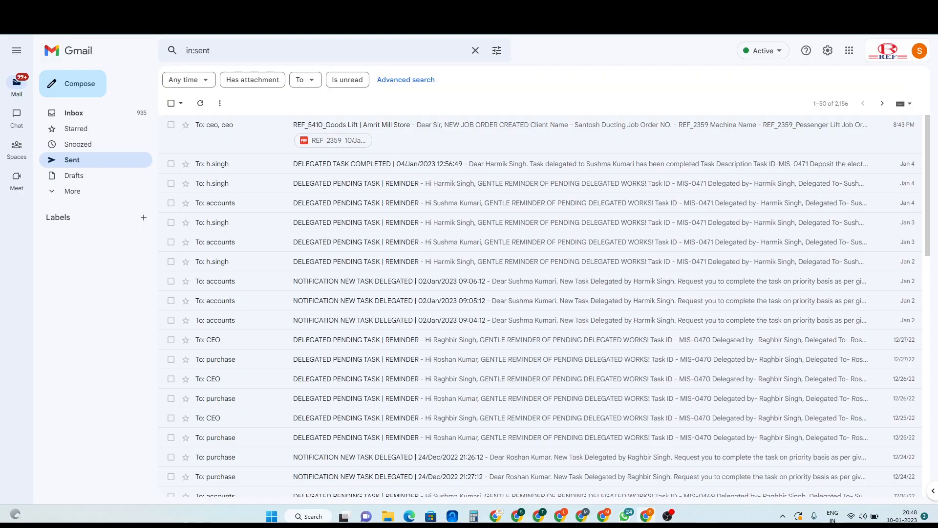
{"action": "left_click", "coordinate": [92, 161]}
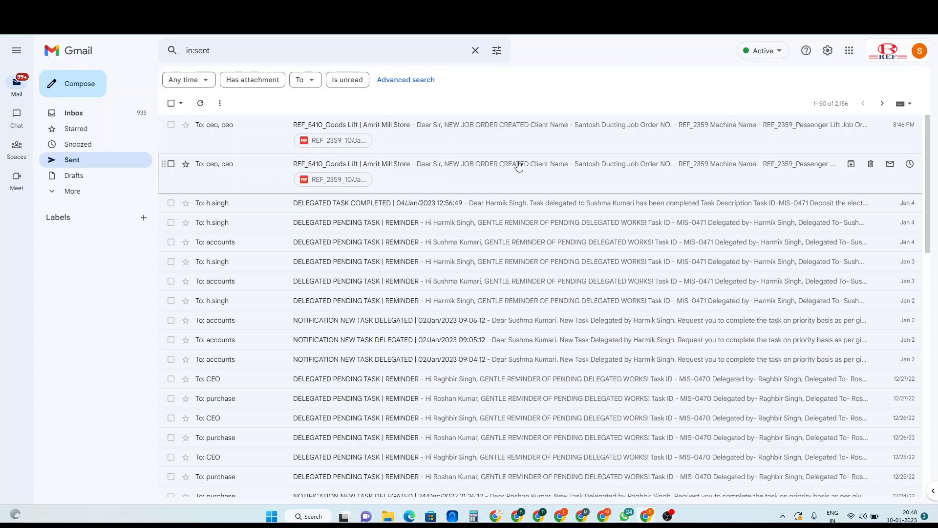
{"action": "left_click", "coordinate": [491, 138]}
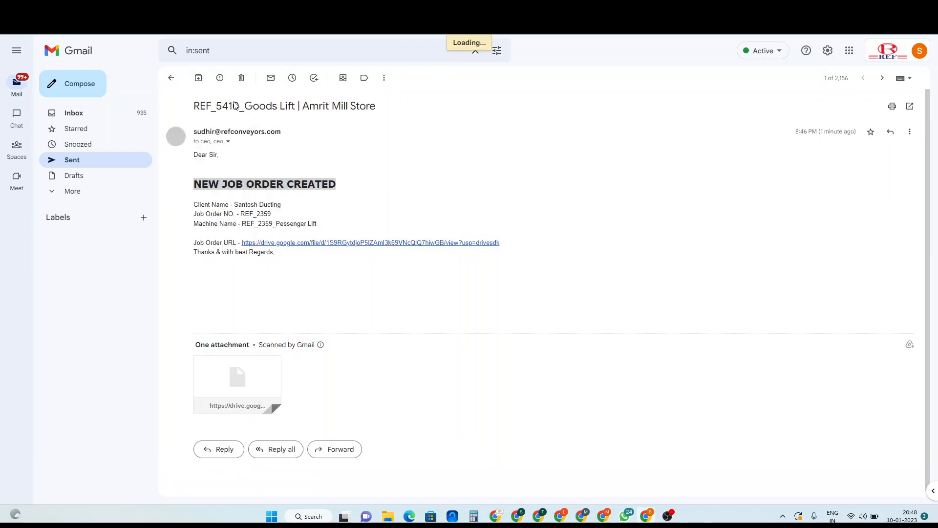
{"action": "left_click", "coordinate": [174, 82]}
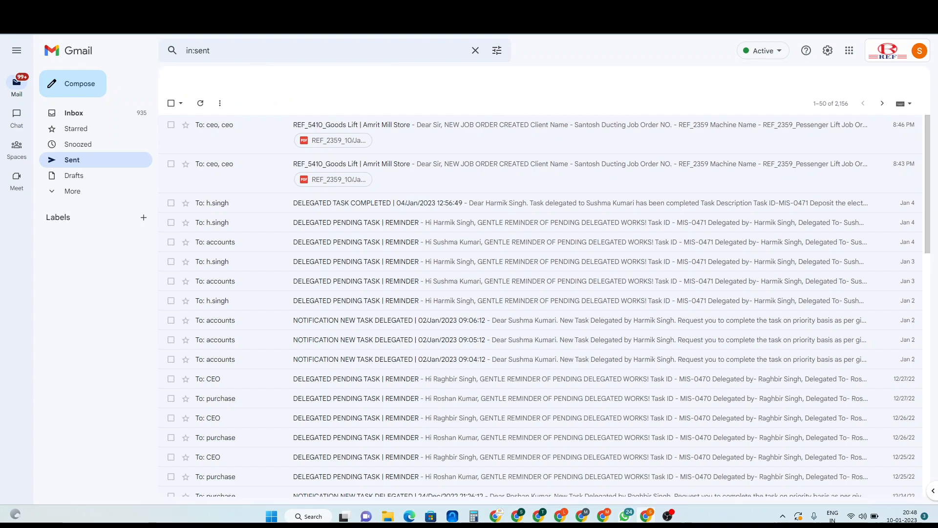
{"action": "left_click", "coordinate": [317, 9]}
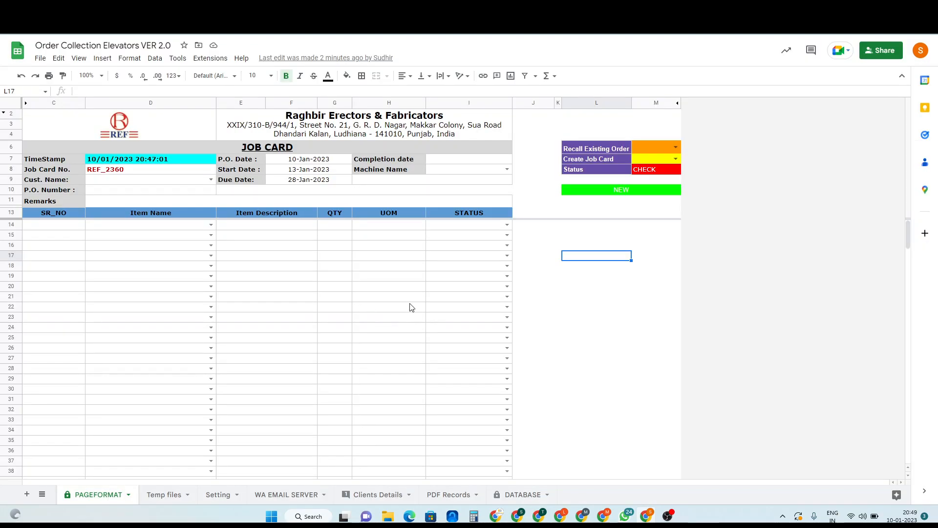
{"action": "left_click", "coordinate": [587, 328]}
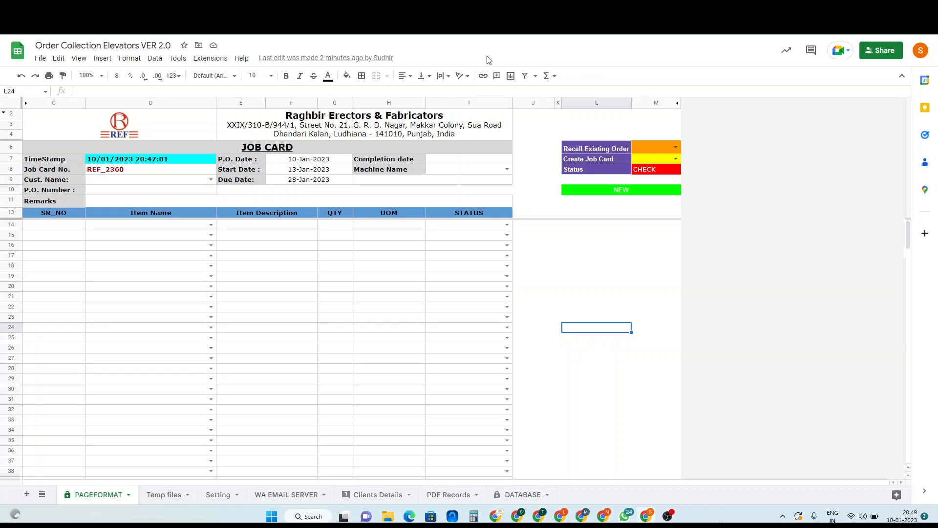
Switch to the Order Execution Stages Ver.2.0 file, clear the recalled order and acknowledge the Ready to Start message
{"action": "left_click", "coordinate": [323, 7]}
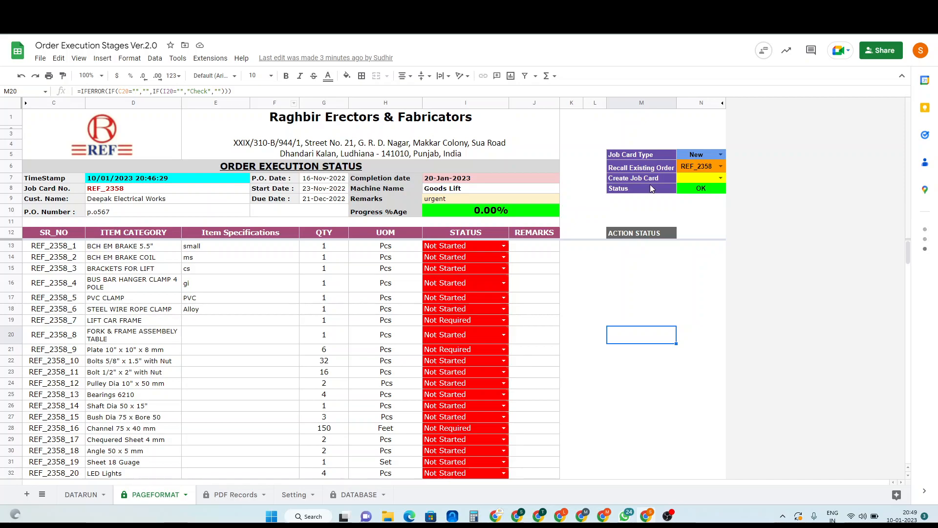
{"action": "left_click", "coordinate": [703, 167]}
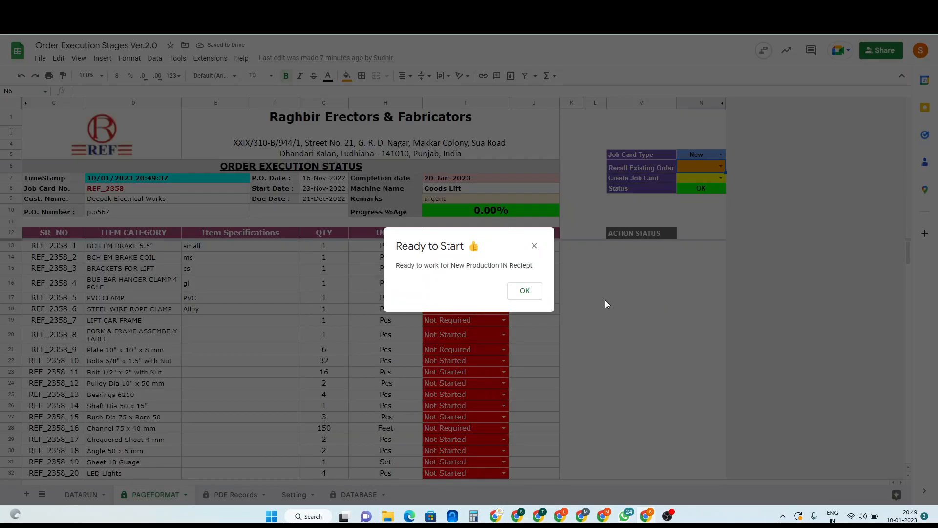
{"action": "left_click", "coordinate": [522, 292]}
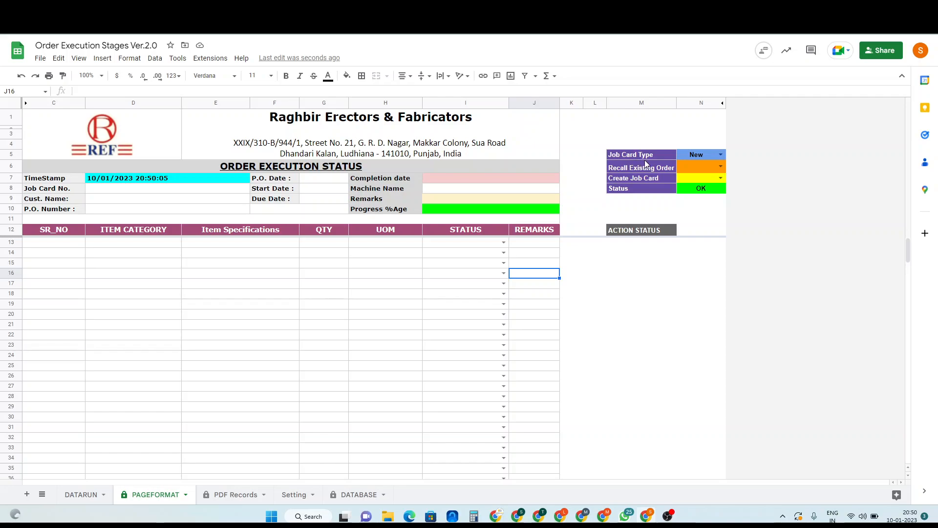
Recall the newest job card, for the Passenger Lift, into the order execution form with the New job card type
{"action": "left_click", "coordinate": [693, 153]}
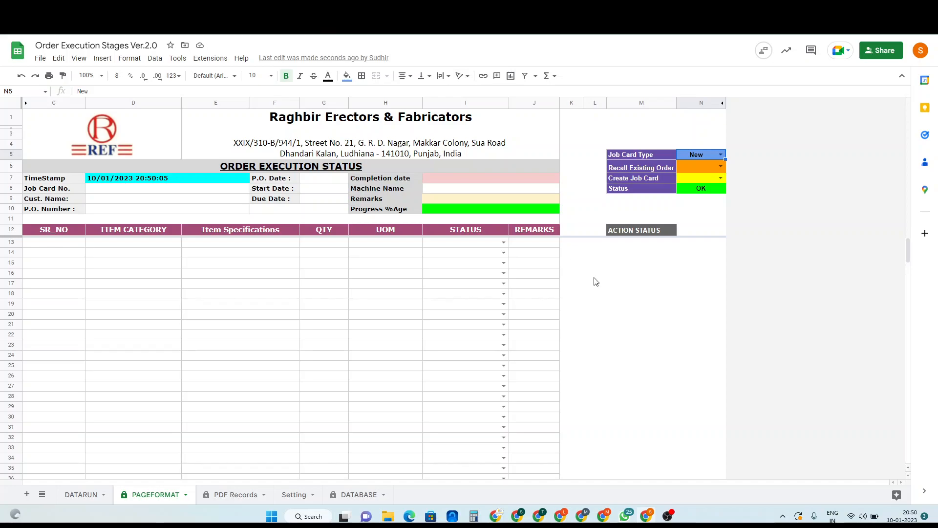
{"action": "left_click", "coordinate": [643, 288]}
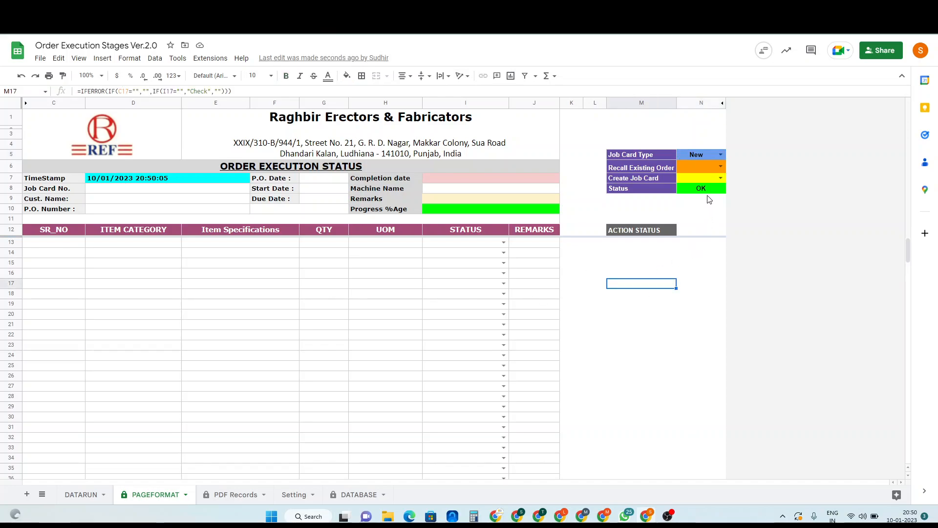
{"action": "left_click", "coordinate": [721, 167]}
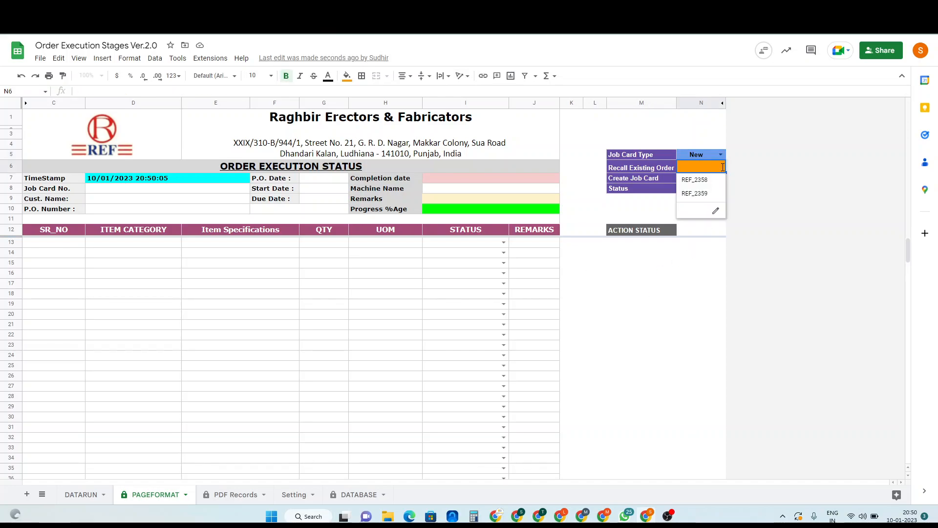
{"action": "left_click", "coordinate": [704, 196]}
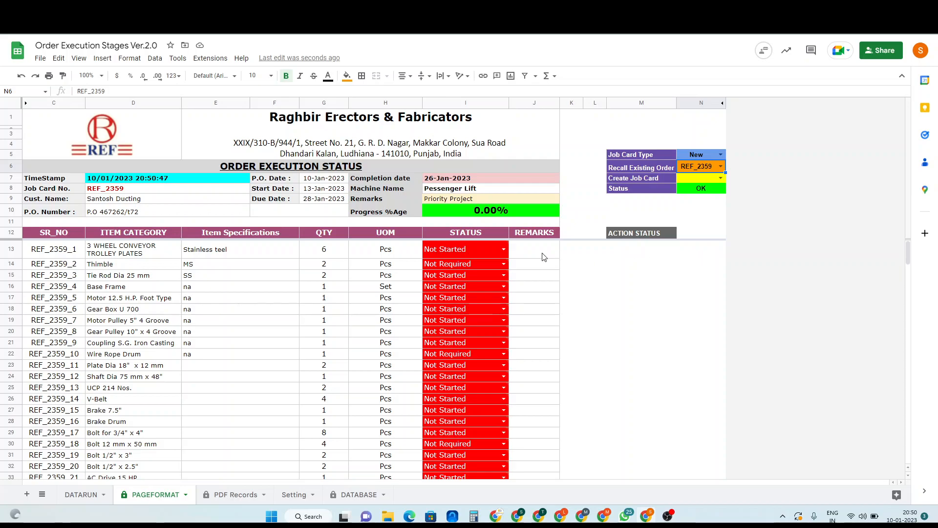
Set the status of 3 Wheel Conveyor Trolley Plates to Ready Stock and view the status options for Thimble
{"action": "mouse_move", "coordinate": [489, 286]}
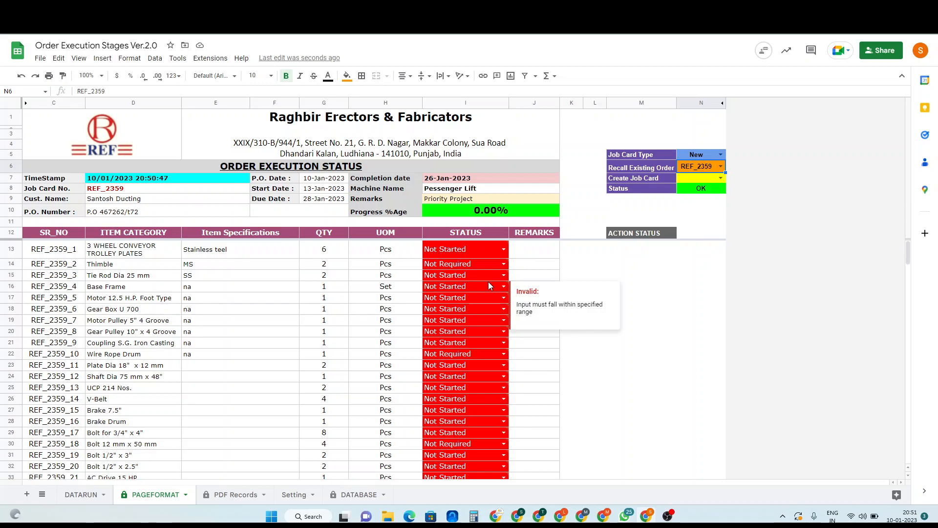
{"action": "left_click", "coordinate": [504, 249]}
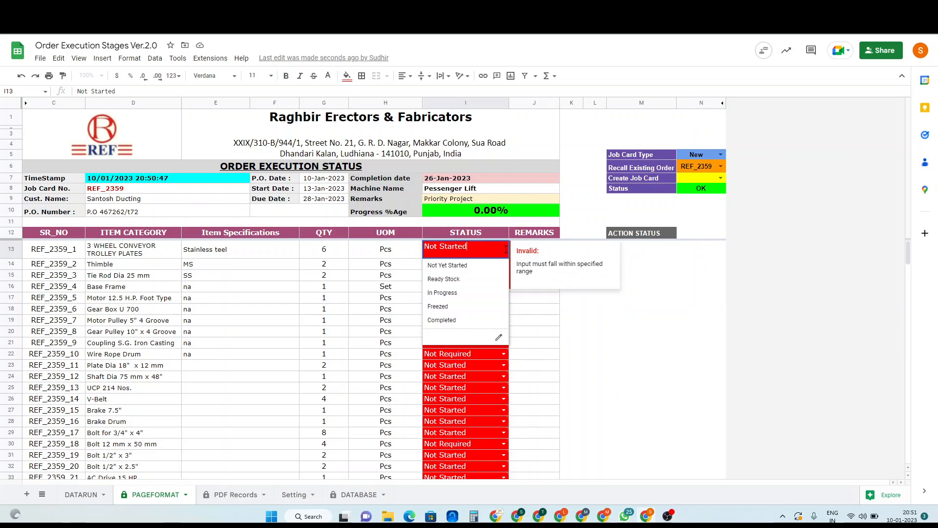
{"action": "left_click", "coordinate": [444, 278]}
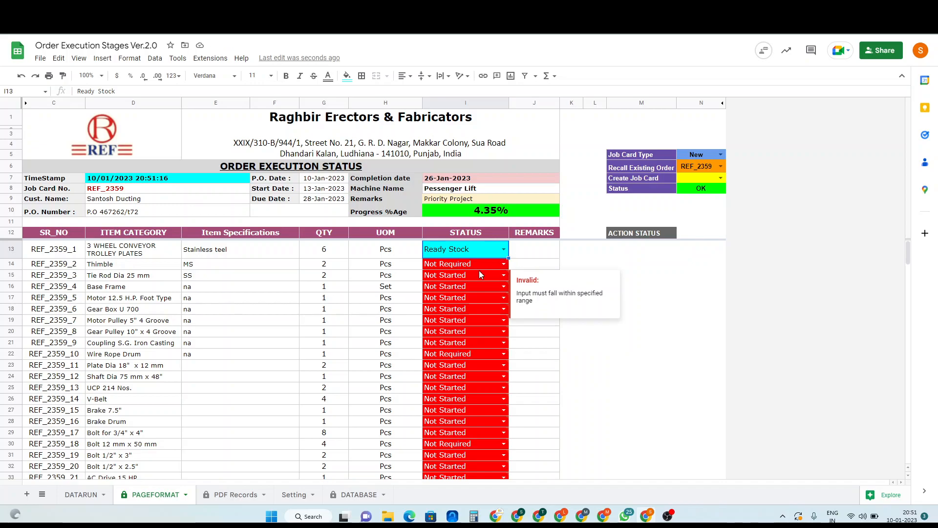
{"action": "left_click", "coordinate": [504, 264]}
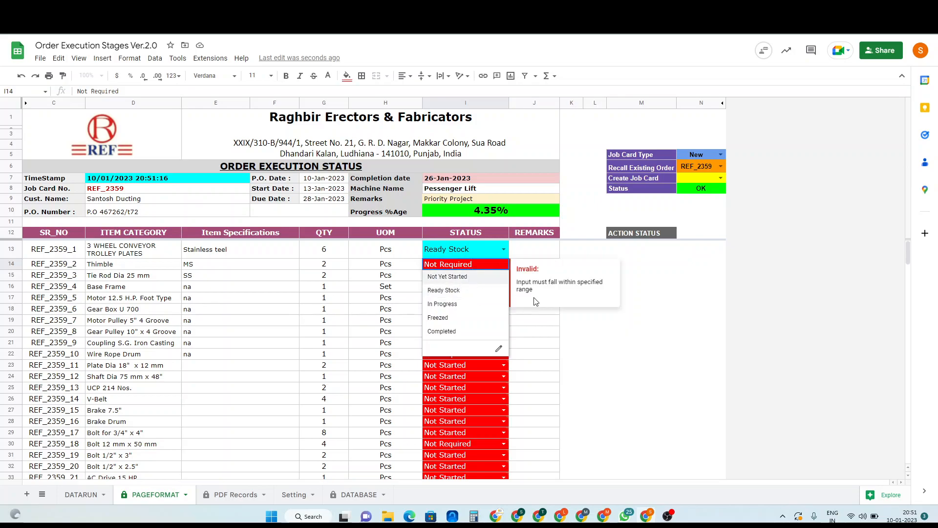
{"action": "left_click", "coordinate": [618, 341]}
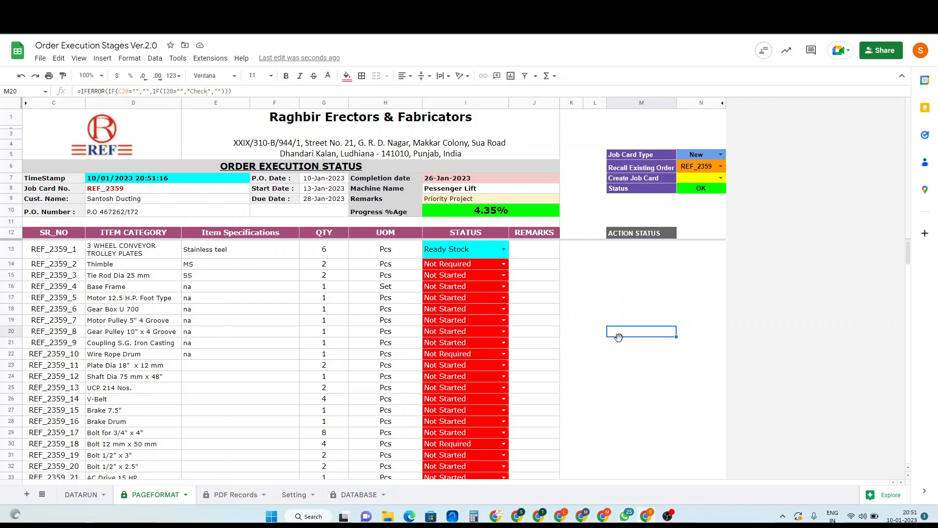
Add Not Required as an extra option at the end of the Status list on the Setting sheet
{"action": "left_click", "coordinate": [296, 496]}
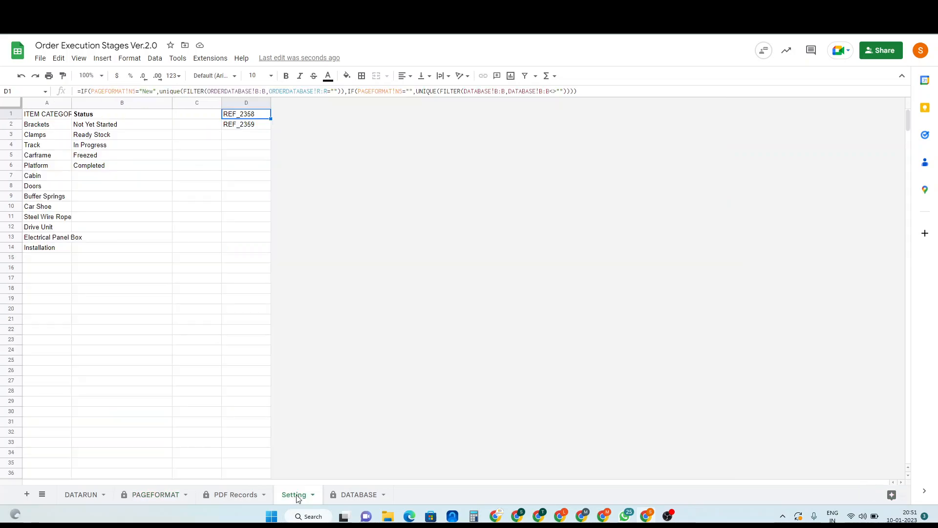
{"action": "left_click", "coordinate": [91, 180]}
{"action": "type", "text": "Not "}
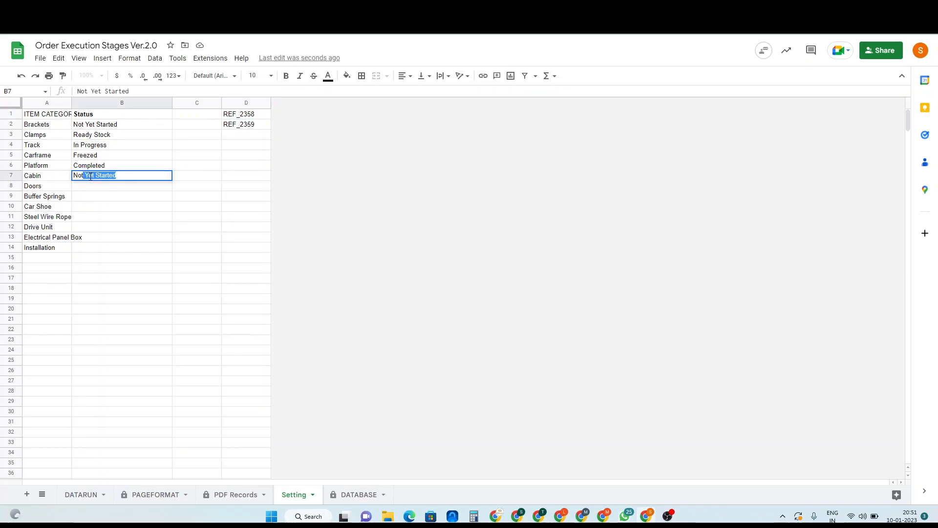
{"action": "type", "text": "Required"}
{"action": "key", "text": "Return"}
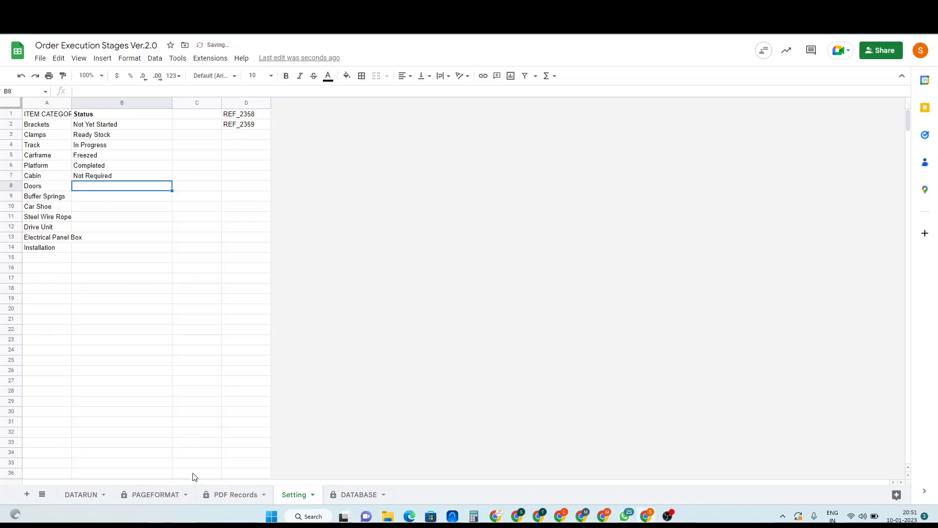
Return to the PAGEFORMAT sheet and set the status of Motor 12.5 H.P. Foot Type to Ready Stock
{"action": "left_click", "coordinate": [145, 495]}
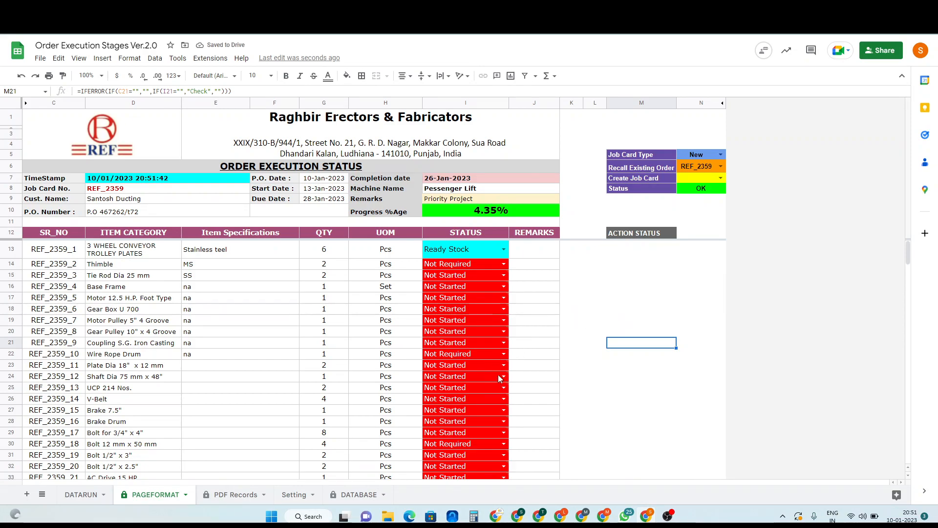
{"action": "left_click", "coordinate": [506, 301]}
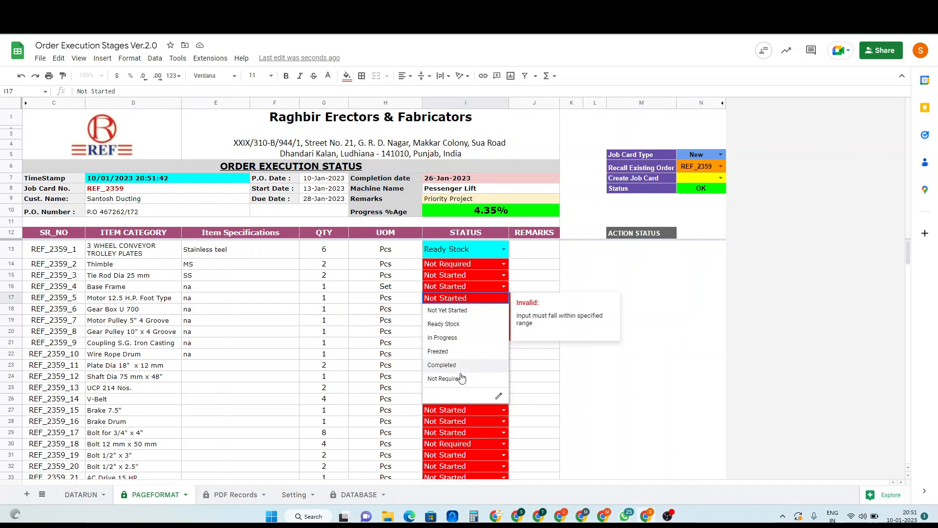
{"action": "left_click", "coordinate": [455, 326]}
{"action": "left_click", "coordinate": [453, 324]}
Set the status of Shaft Dia 75 mm x 48" to In Progress
{"action": "key", "text": "Down"}
{"action": "key", "text": "Down"}
{"action": "key", "text": "Down"}
{"action": "key", "text": "BackSpace"}
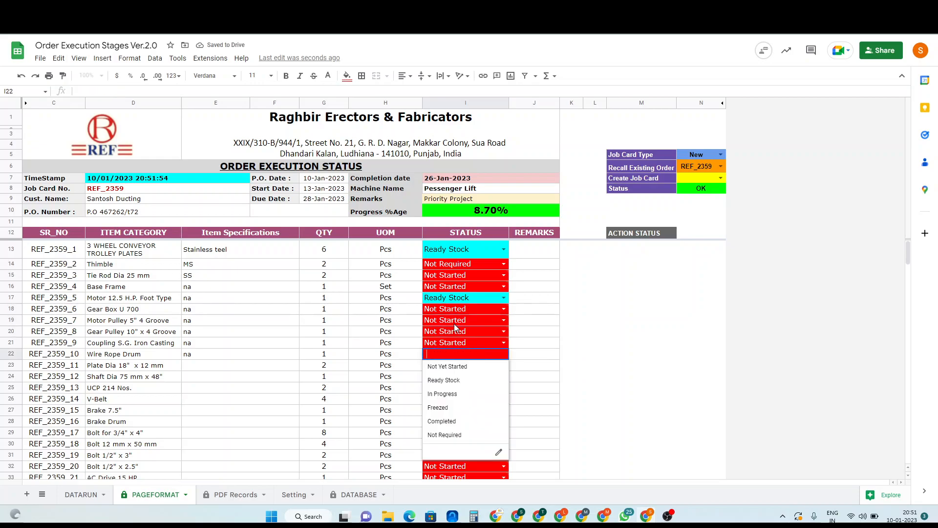
{"action": "key", "text": "Escape"}
{"action": "key", "text": "Down"}
{"action": "key", "text": "Down"}
{"action": "key", "text": "BackSpace"}
{"action": "key", "text": "Down"}
{"action": "key", "text": "Down"}
{"action": "key", "text": "Return"}
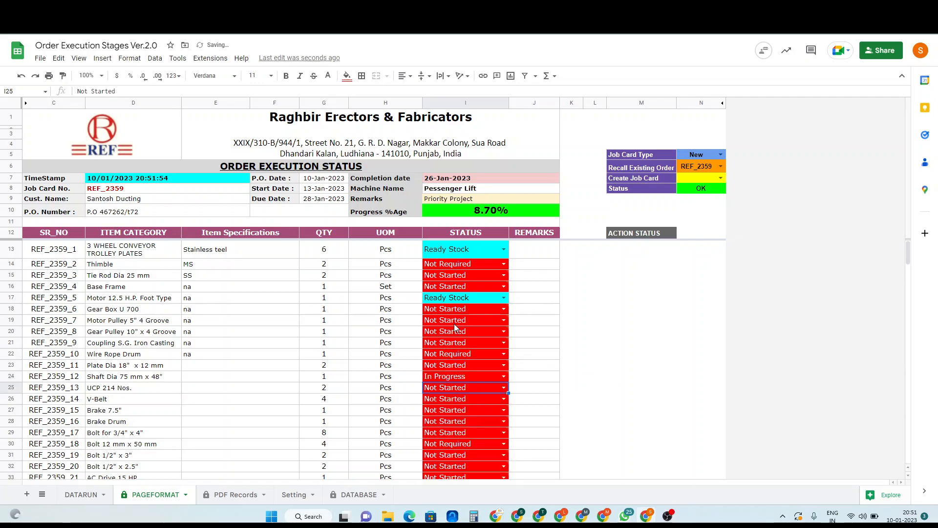
Set the status of Brake 7.5" to Ready Stock
{"action": "key", "text": "Down"}
{"action": "key", "text": "Down"}
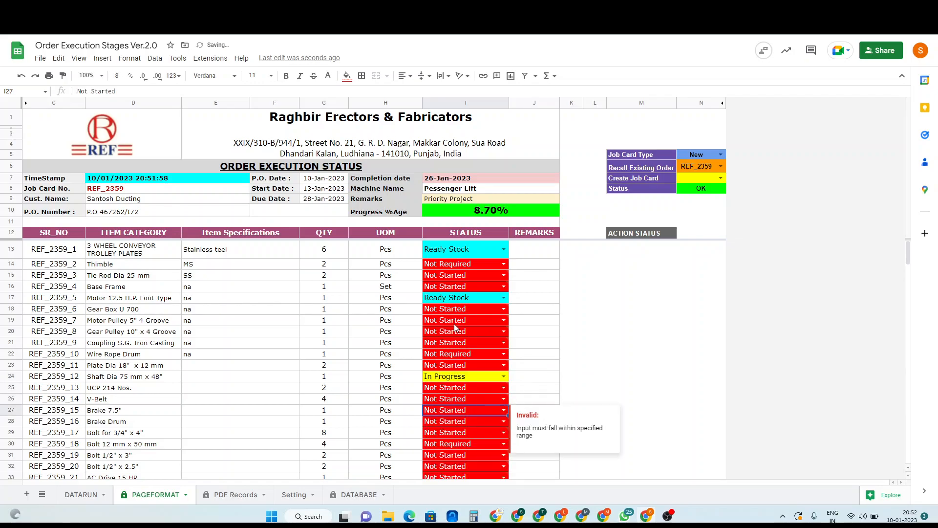
{"action": "key", "text": "BackSpace"}
{"action": "key", "text": "Down"}
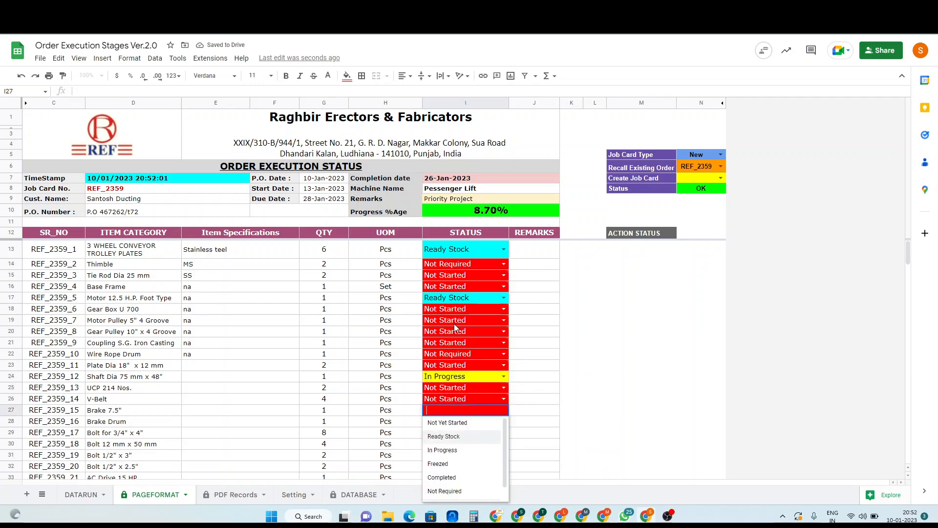
{"action": "key", "text": "Return"}
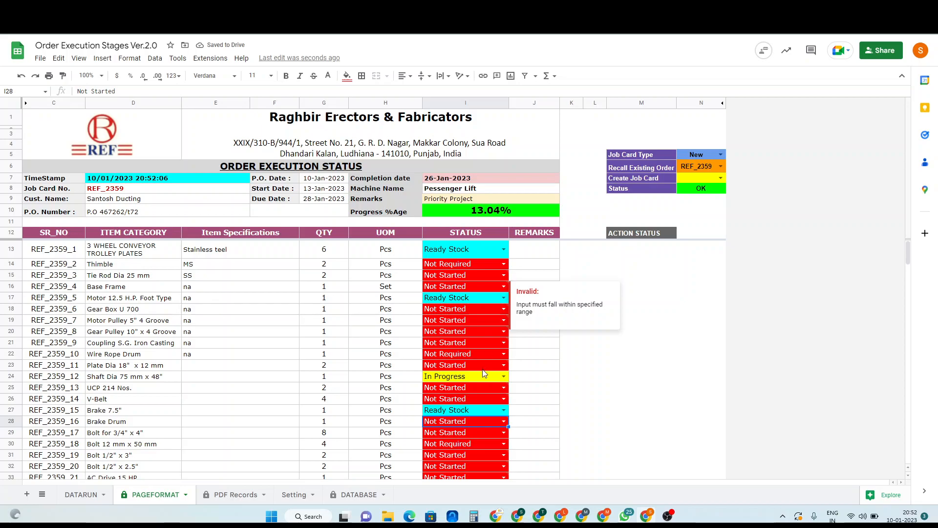
Set the status of Bolt 1/2" x 3" to Not Required
{"action": "scroll", "coordinate": [461, 373], "scroll_direction": "down", "scroll_amount": 1}
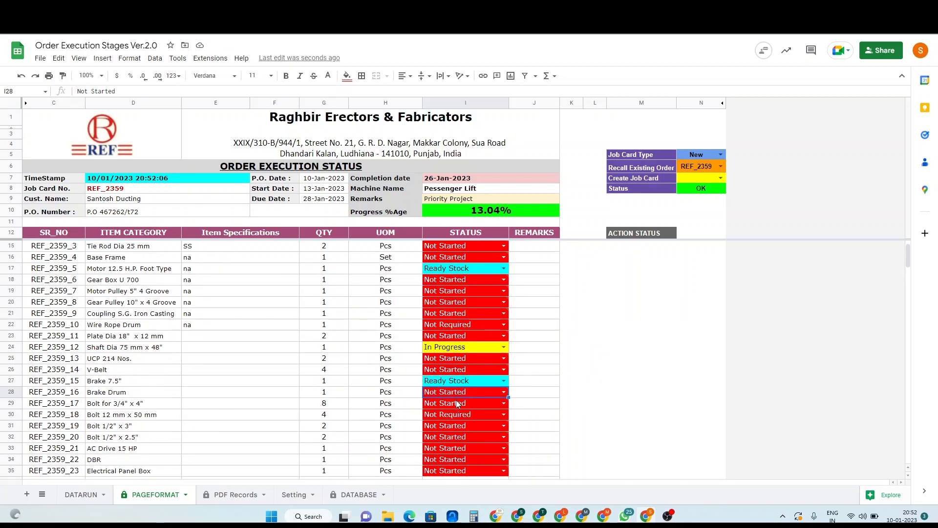
{"action": "double_click", "coordinate": [471, 425]}
{"action": "key", "text": "Up"}
{"action": "key", "text": "Up"}
{"action": "key", "text": "Up"}
{"action": "key", "text": "Up"}
{"action": "key", "text": "Up"}
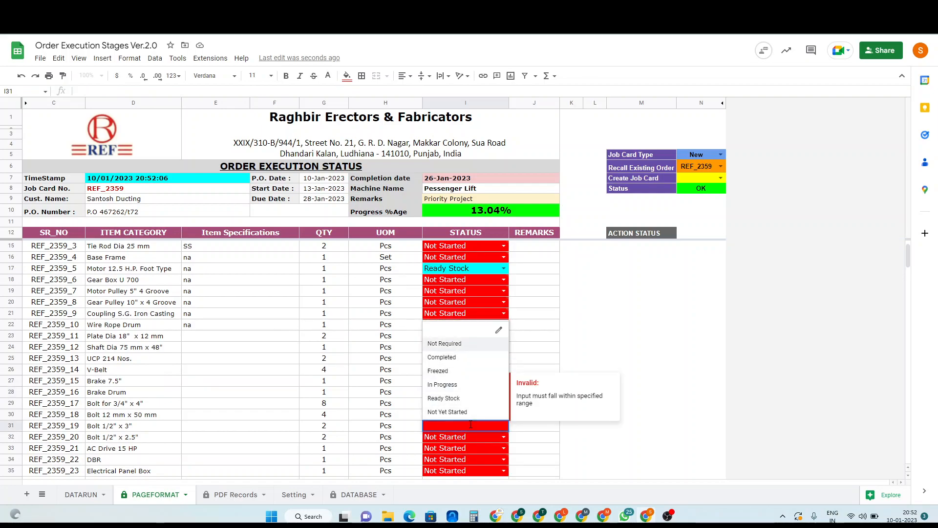
{"action": "key", "text": "Return"}
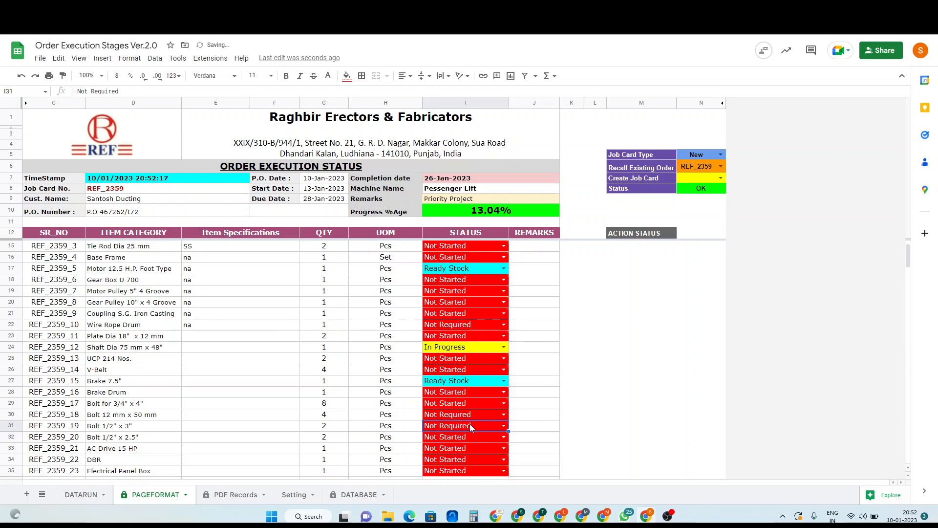
Change the status of Bolt 1/2" x 3" to Ready Stock
{"action": "double_click", "coordinate": [470, 424]}
{"action": "type", "text": "rea"}
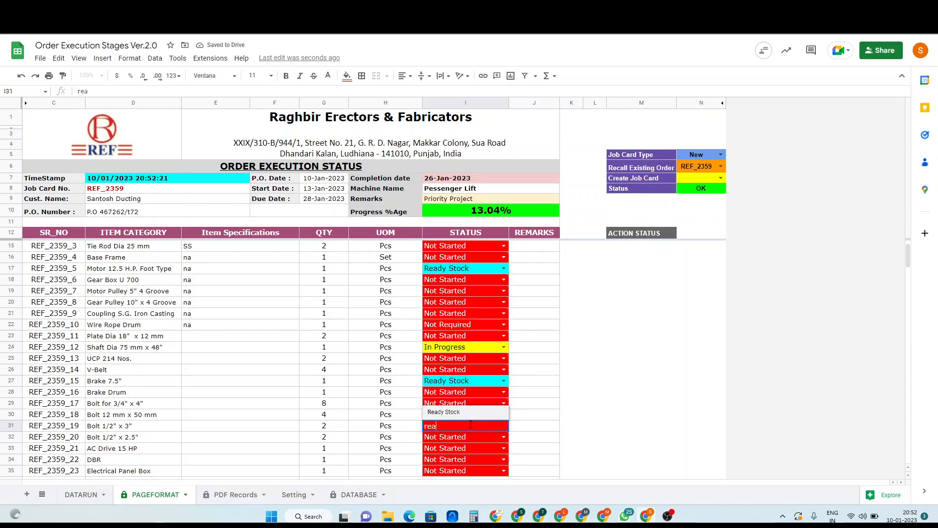
{"action": "key", "text": "Return"}
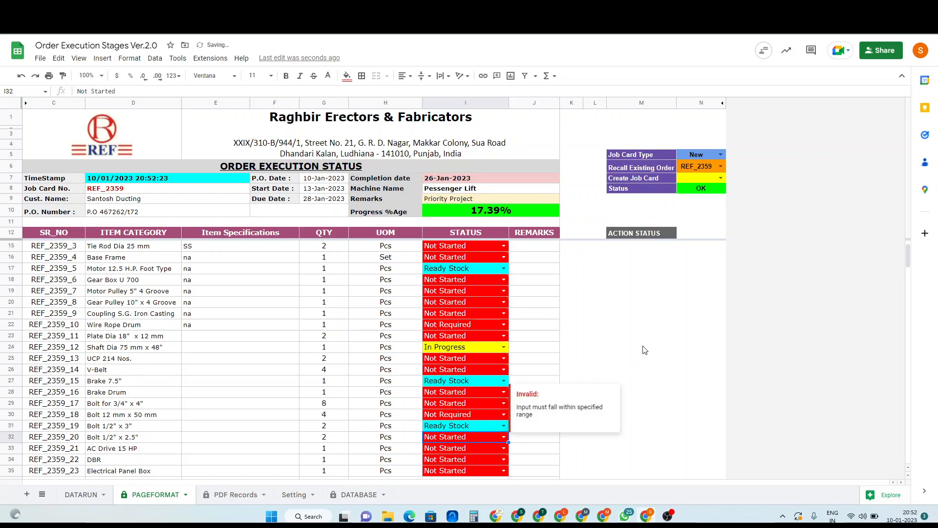
{"action": "left_click", "coordinate": [644, 348]}
Submit the Passenger Lift order's item statuses by setting Create Job Card to Update
{"action": "scroll", "coordinate": [644, 348], "scroll_direction": "up", "scroll_amount": 1}
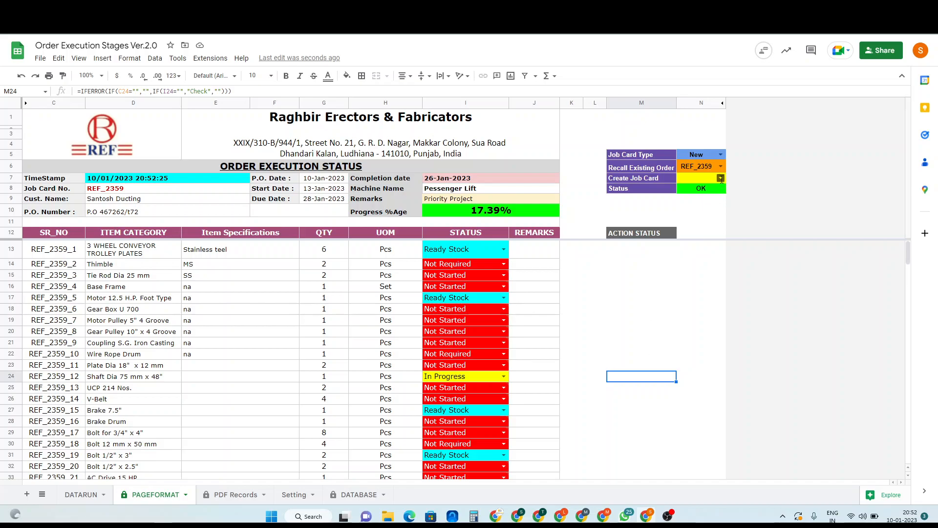
{"action": "left_click", "coordinate": [721, 179]}
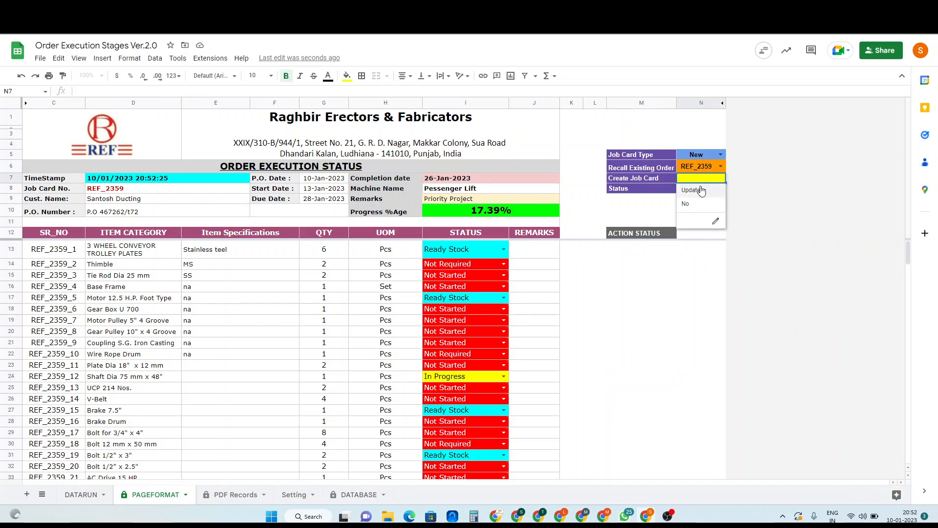
{"action": "left_click", "coordinate": [701, 191]}
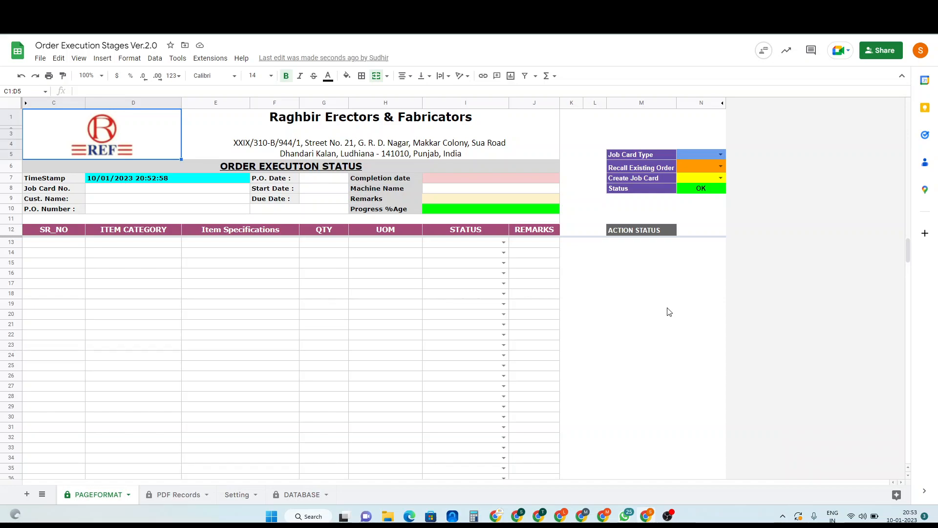
Find the newest entry on the PDF Records sheet, open its PDF report and examine the order execution status
{"action": "left_click", "coordinate": [177, 494]}
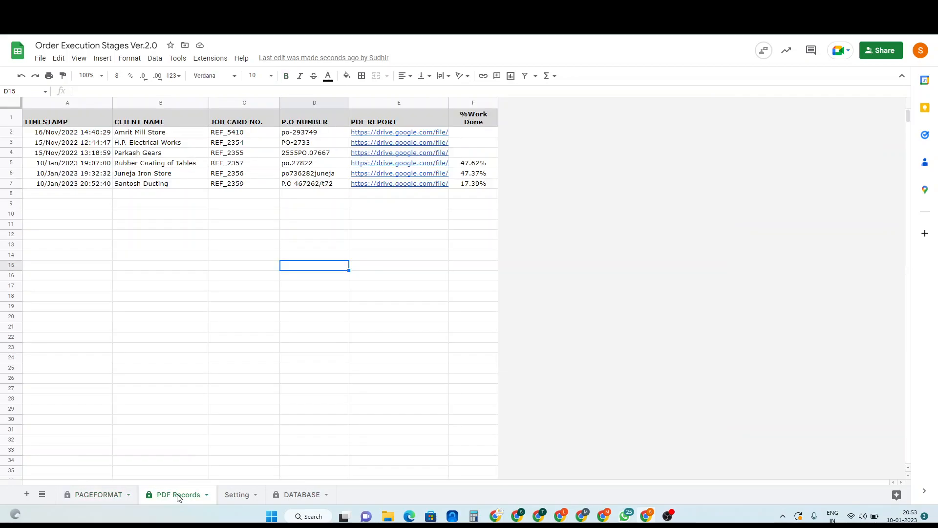
{"action": "left_click", "coordinate": [10, 183]}
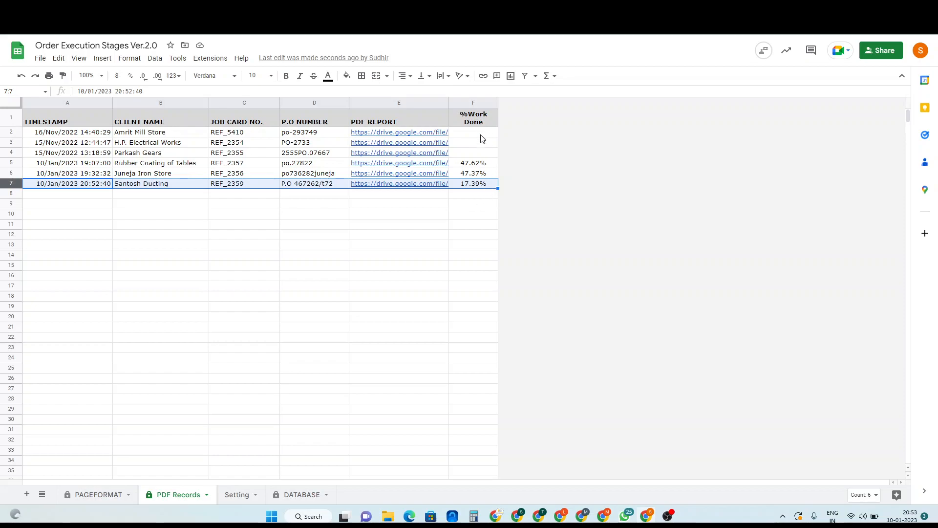
{"action": "left_click", "coordinate": [480, 196]}
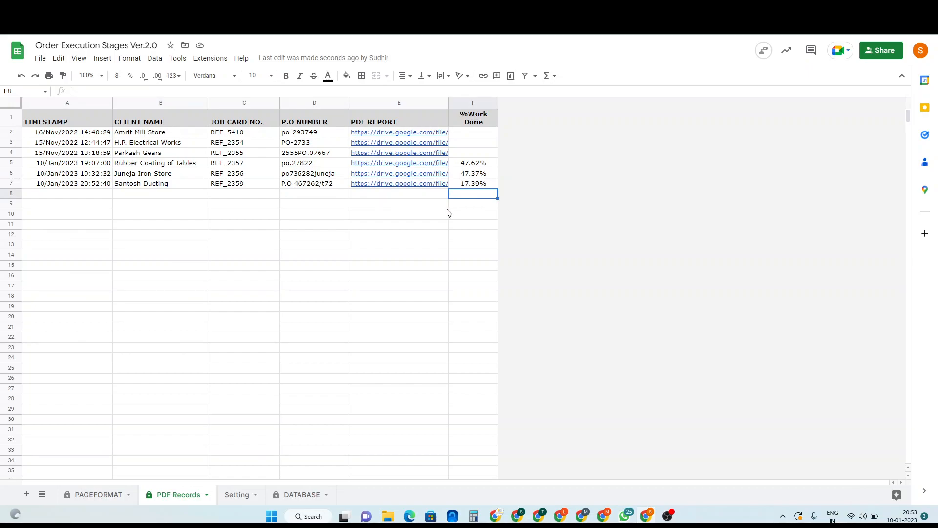
{"action": "left_click", "coordinate": [401, 188]}
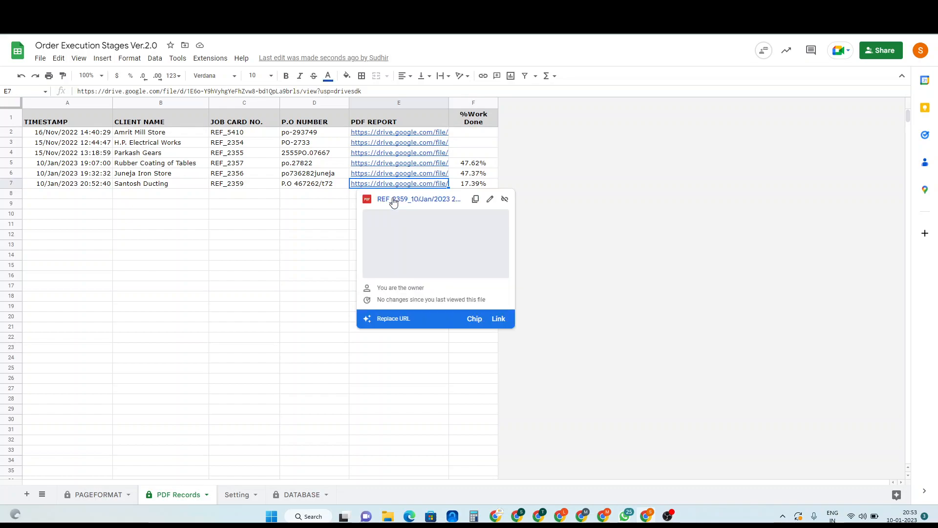
{"action": "left_click", "coordinate": [394, 201]}
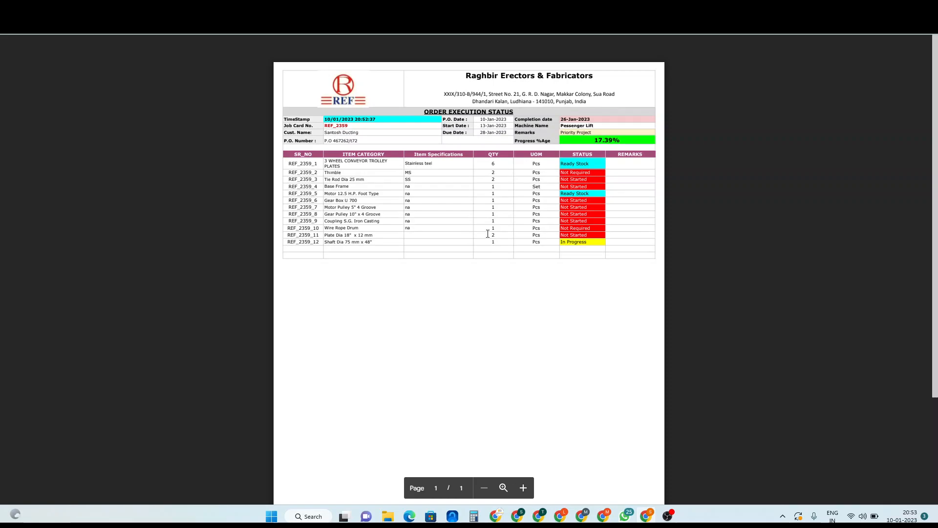
{"action": "scroll", "coordinate": [488, 234], "scroll_direction": "up", "scroll_amount": 2, "text": "ctrl"}
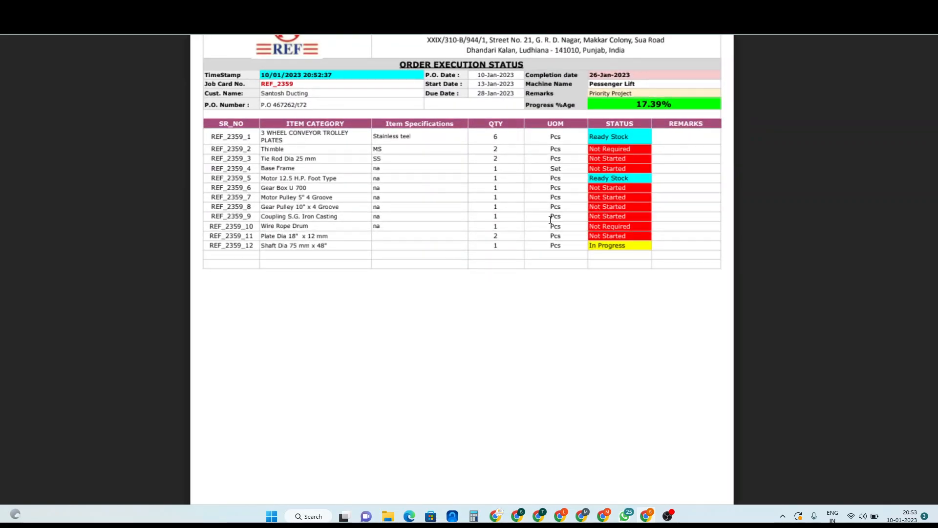
{"action": "scroll", "coordinate": [551, 219], "scroll_direction": "up", "scroll_amount": 2}
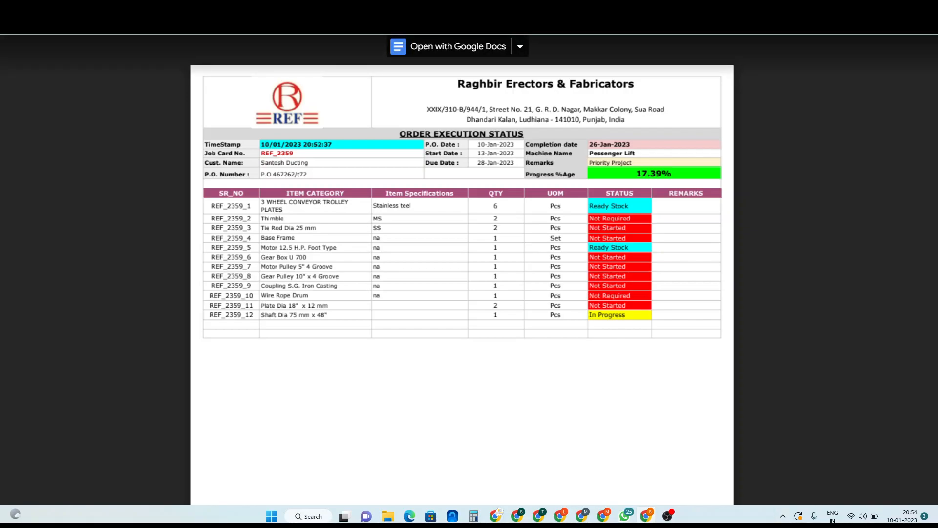
{"action": "left_click", "coordinate": [669, 516]}
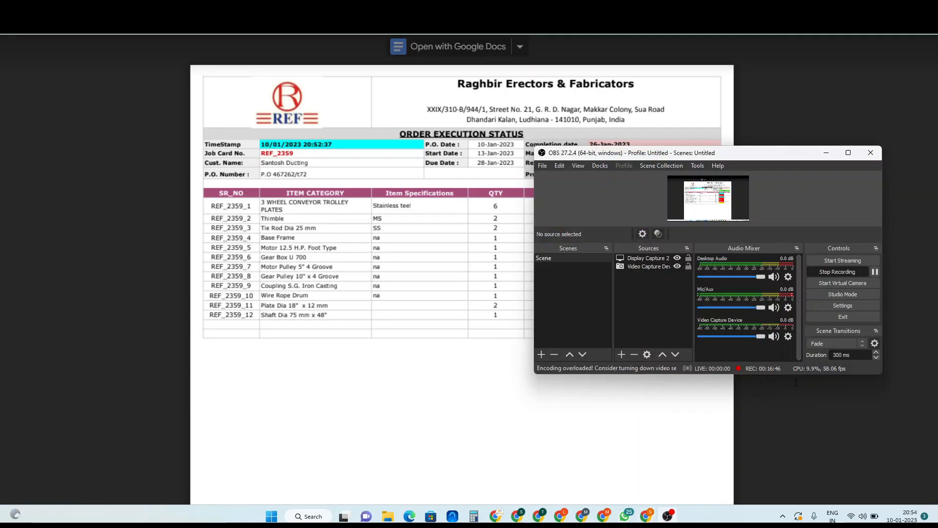
{"action": "left_click", "coordinate": [875, 272]}
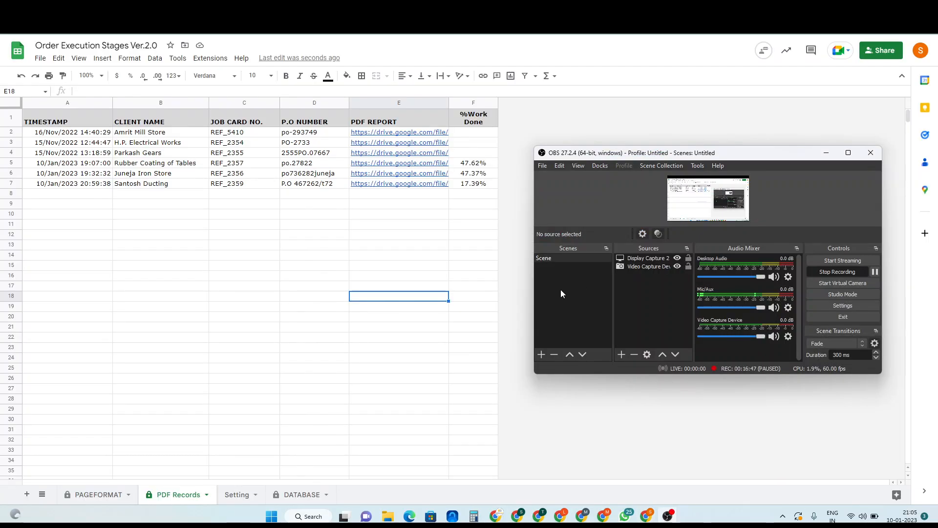
{"action": "left_click", "coordinate": [392, 338]}
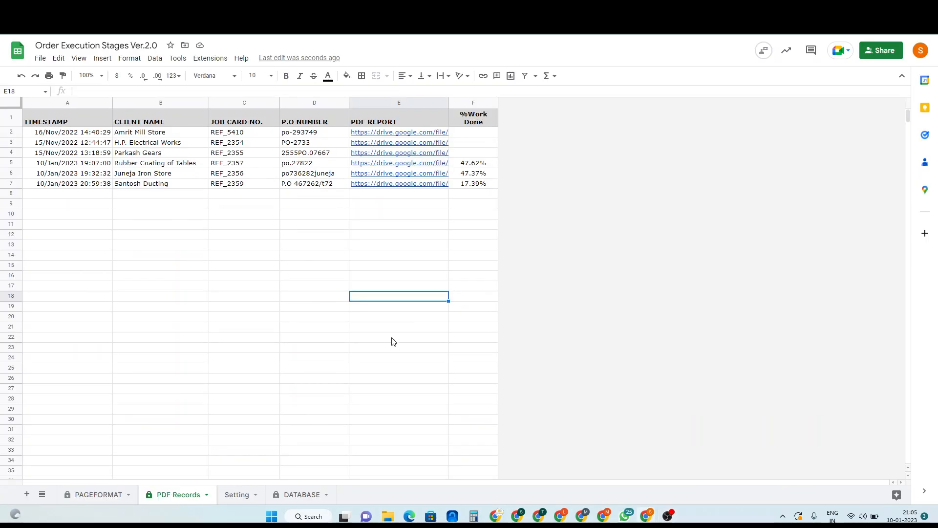
Open the regenerated PDF report of the last record, examine the full list of item statuses and close it
{"action": "left_click", "coordinate": [408, 185]}
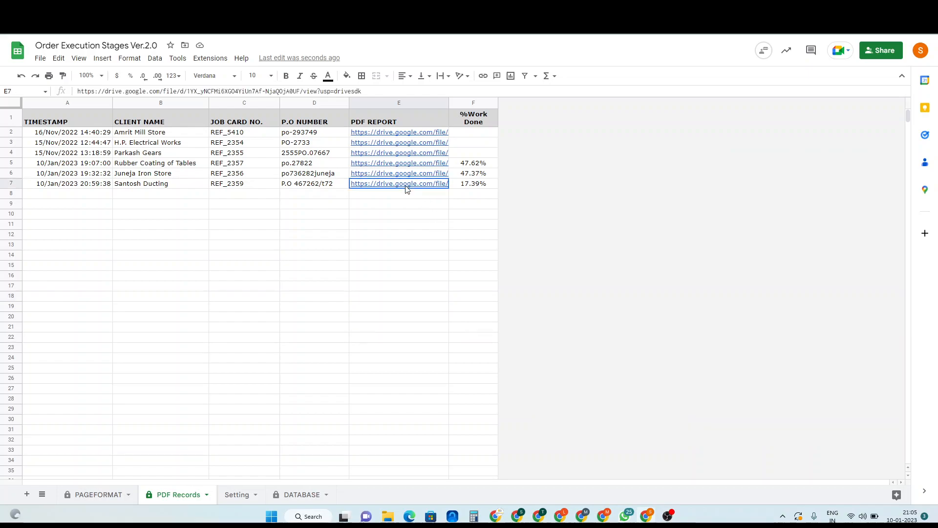
{"action": "left_click", "coordinate": [409, 201]}
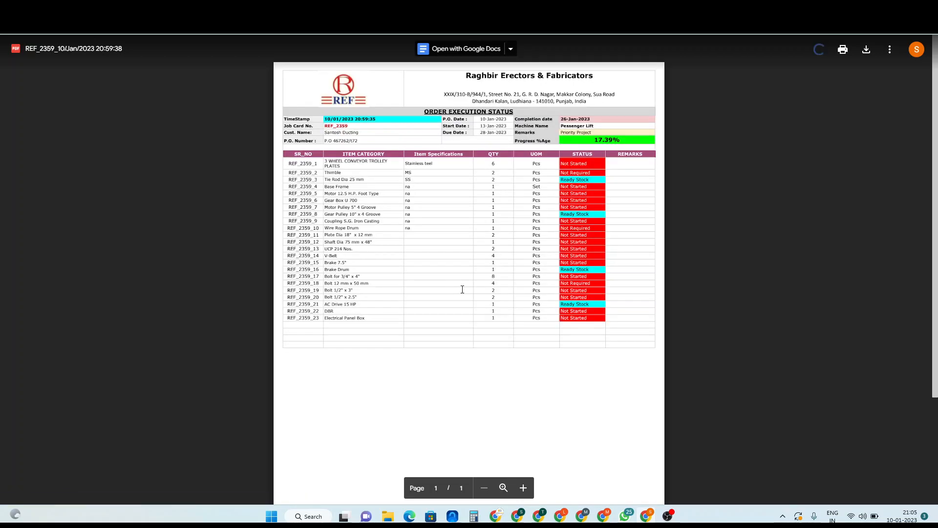
{"action": "scroll", "coordinate": [474, 297], "scroll_direction": "up", "scroll_amount": 2}
{"action": "scroll", "coordinate": [474, 298], "scroll_direction": "up", "scroll_amount": 1}
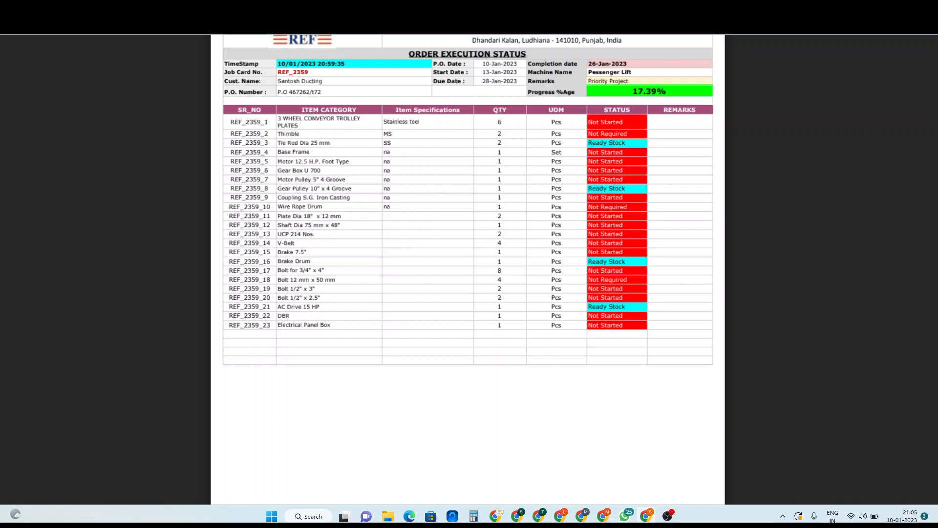
{"action": "key", "text": "ctrl+w"}
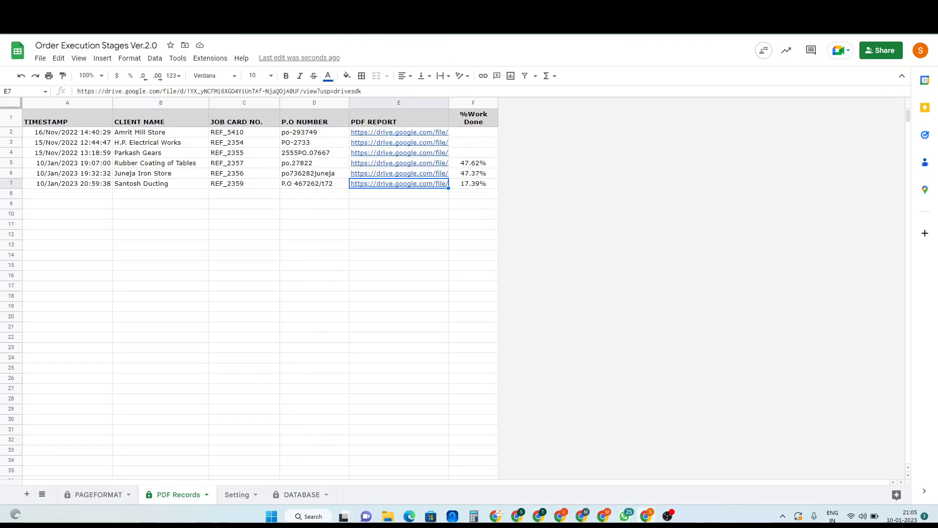
{"action": "left_click", "coordinate": [424, 254]}
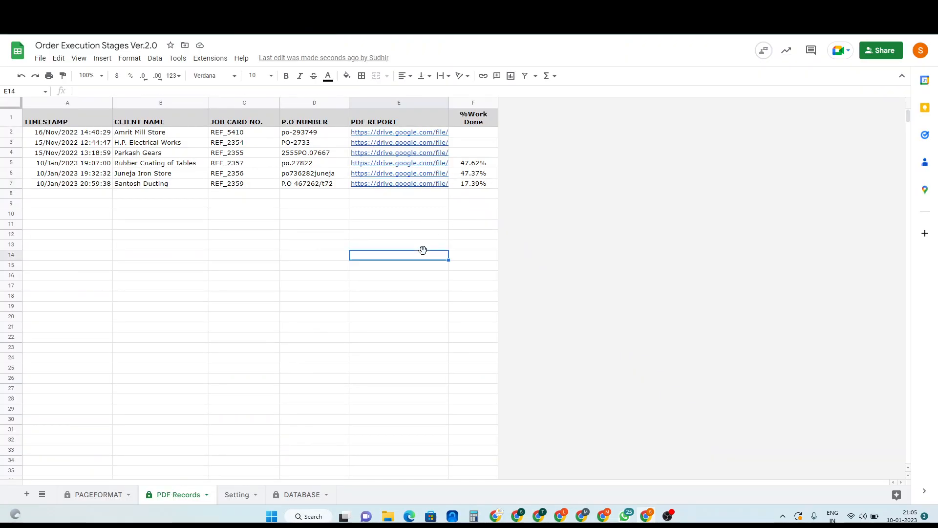
Recall the existing Passenger Lift order into the PAGEFORMAT sheet by choosing its job card number
{"action": "left_click", "coordinate": [90, 497]}
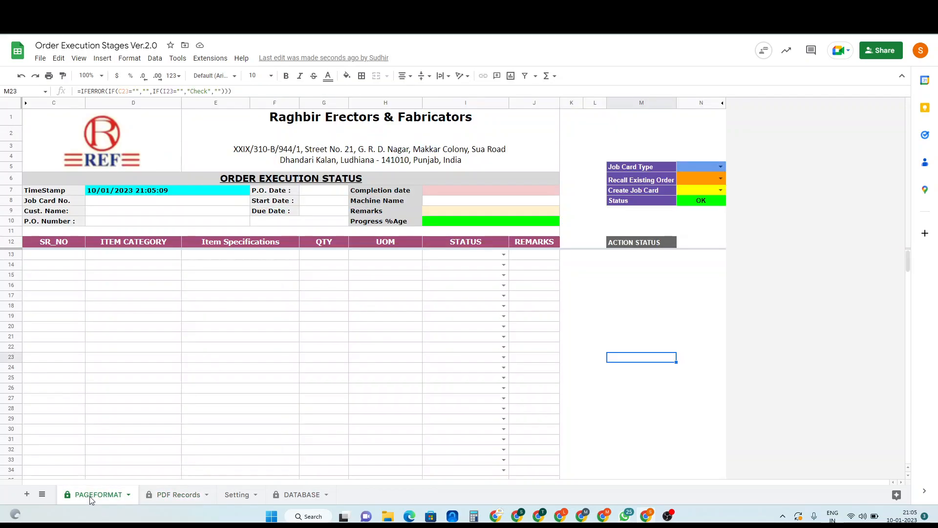
{"action": "left_click", "coordinate": [721, 179]}
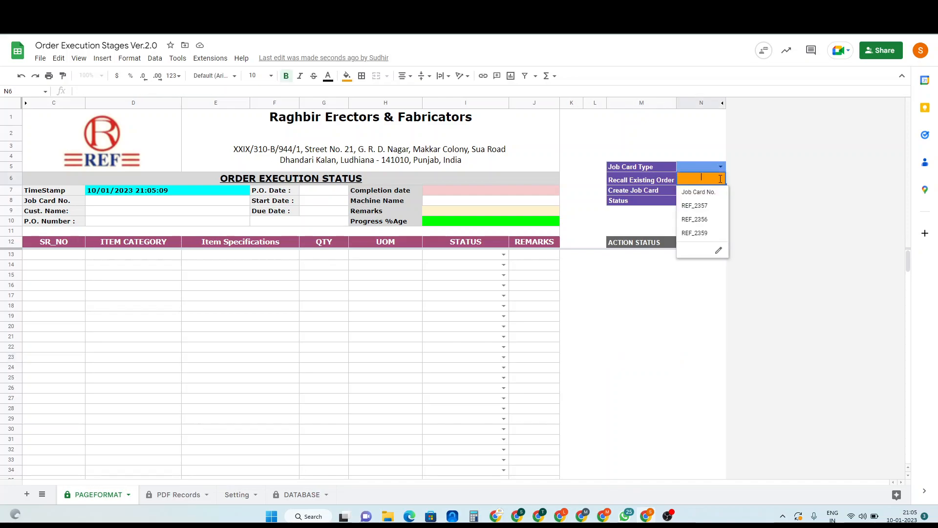
{"action": "left_click", "coordinate": [695, 235]}
{"action": "left_click", "coordinate": [683, 296]}
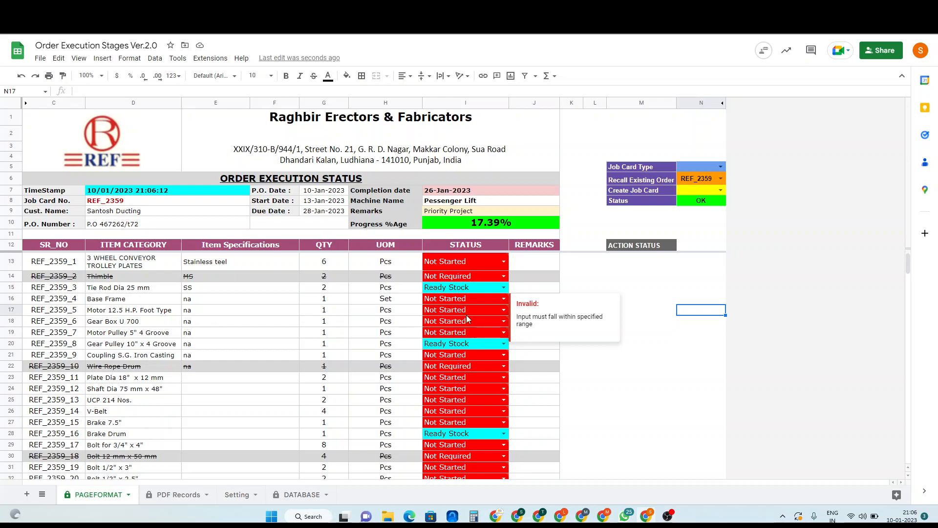
Set the status of Motor 12.5 H.P. Foot Type, Gear Box U 700 and Motor Pulley 5" 4 Groove to Ready Stock
{"action": "left_click", "coordinate": [504, 310]}
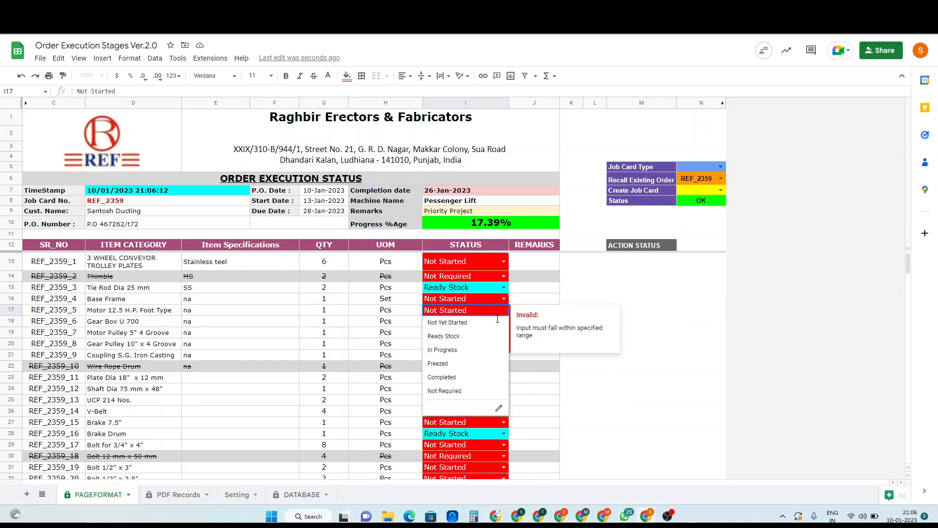
{"action": "left_click", "coordinate": [452, 337]}
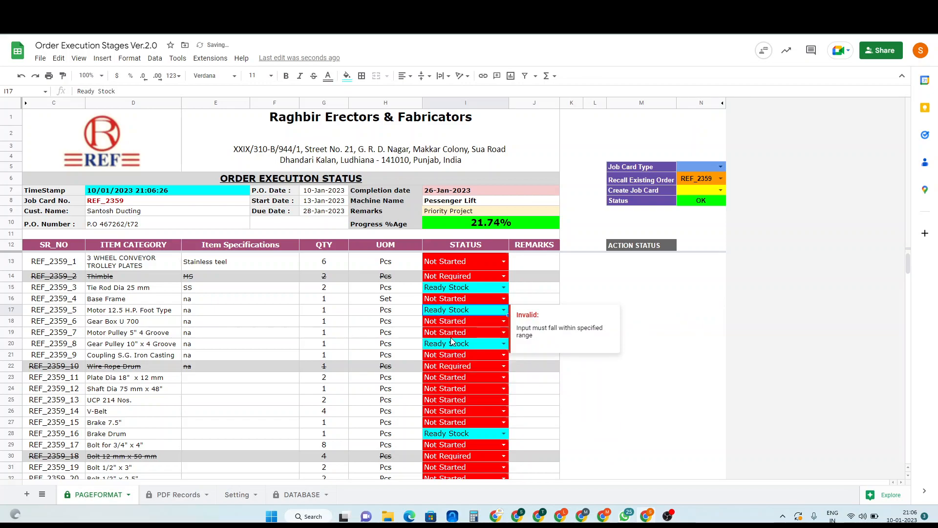
{"action": "left_click", "coordinate": [491, 316], "text": "shift"}
{"action": "key", "text": "shift+Down"}
{"action": "key", "text": "ctrl+d"}
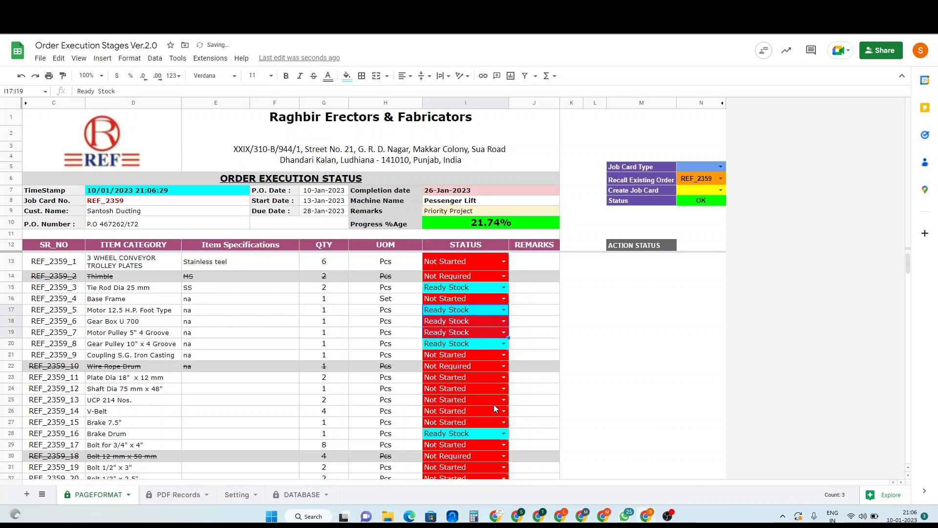
{"action": "left_click", "coordinate": [494, 380]}
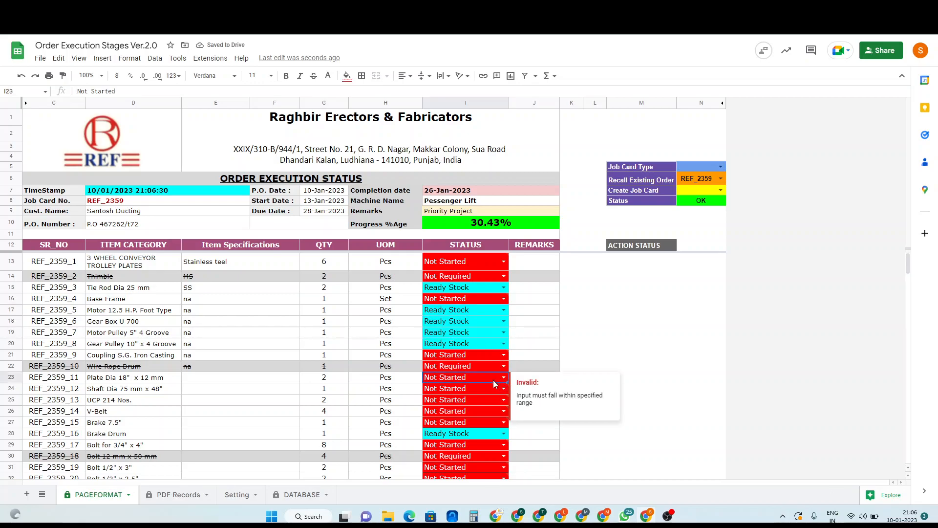
{"action": "type", "text": "red"}
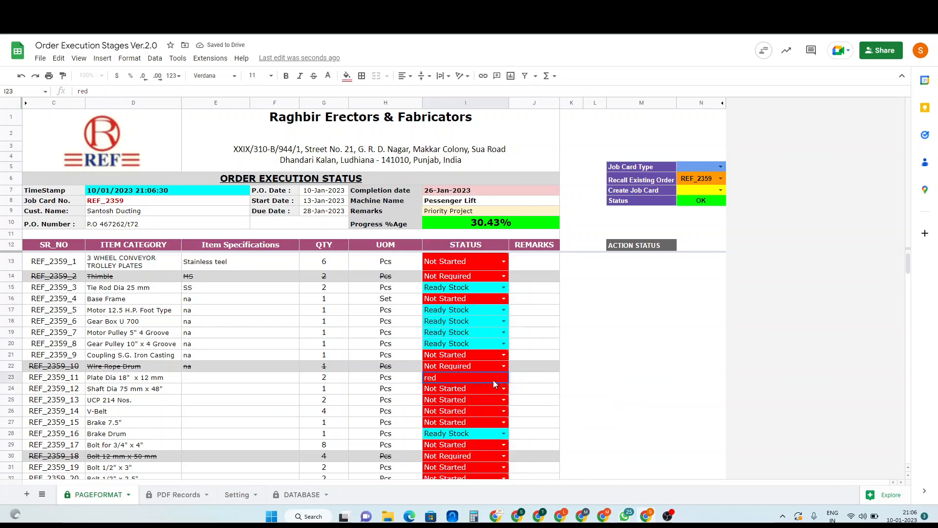
{"action": "key", "text": "Return"}
Set the status of the items from Plate Dia 18" x 12 mm down to V-Belt to Ready Stock
{"action": "left_click", "coordinate": [494, 381]}
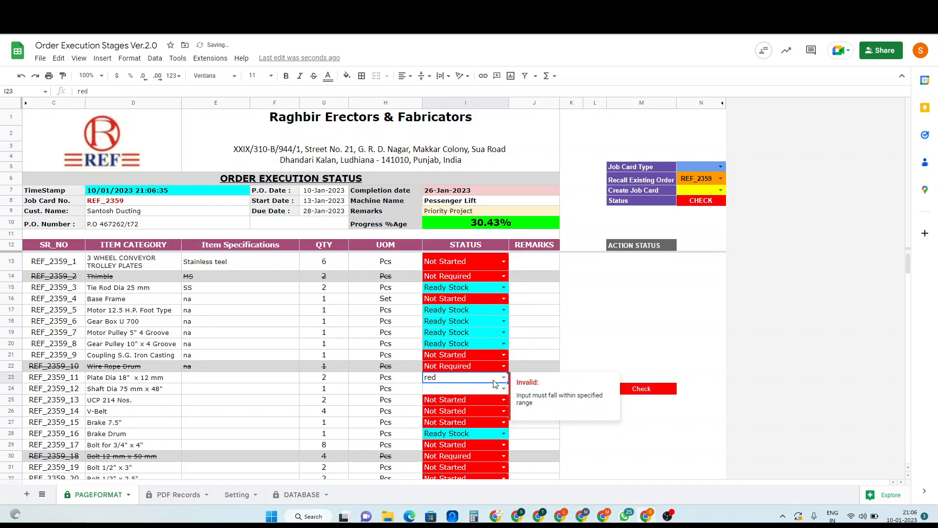
{"action": "type", "text": "read"}
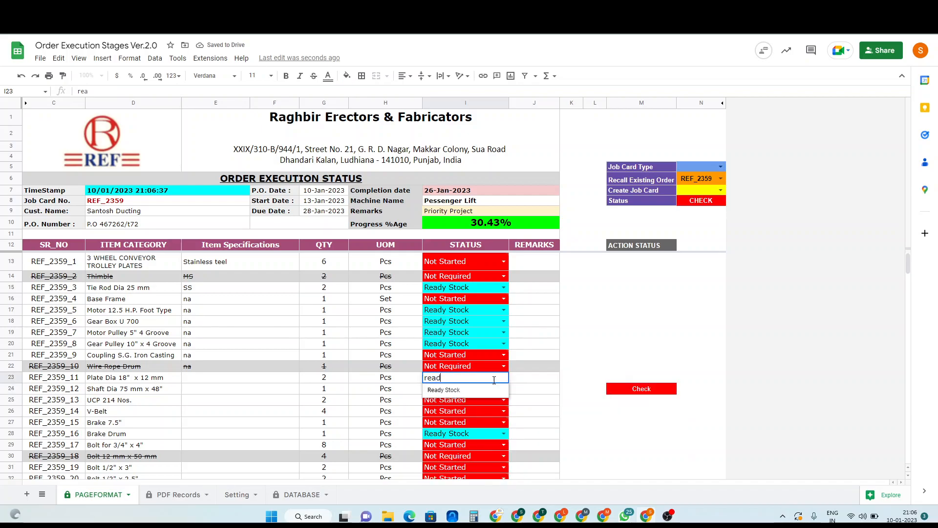
{"action": "key", "text": "Return"}
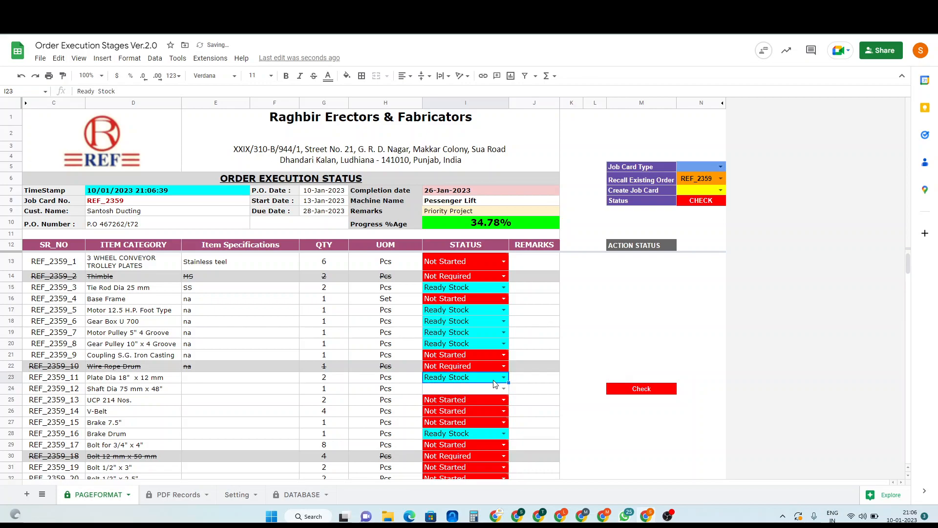
{"action": "left_click_drag", "start_coordinate": [495, 380], "coordinate": [496, 384]}
{"action": "key", "text": "shift+Down"}
{"action": "key", "text": "shift+Down"}
{"action": "key", "text": "ctrl+d"}
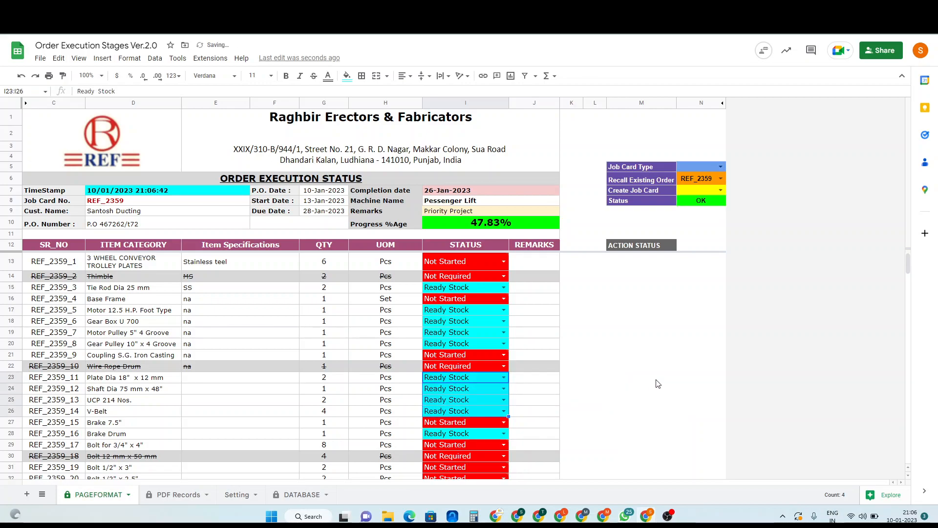
Save the Passenger Lift order's new statuses to the database by setting Create Job Card to Update
{"action": "left_click", "coordinate": [657, 381]}
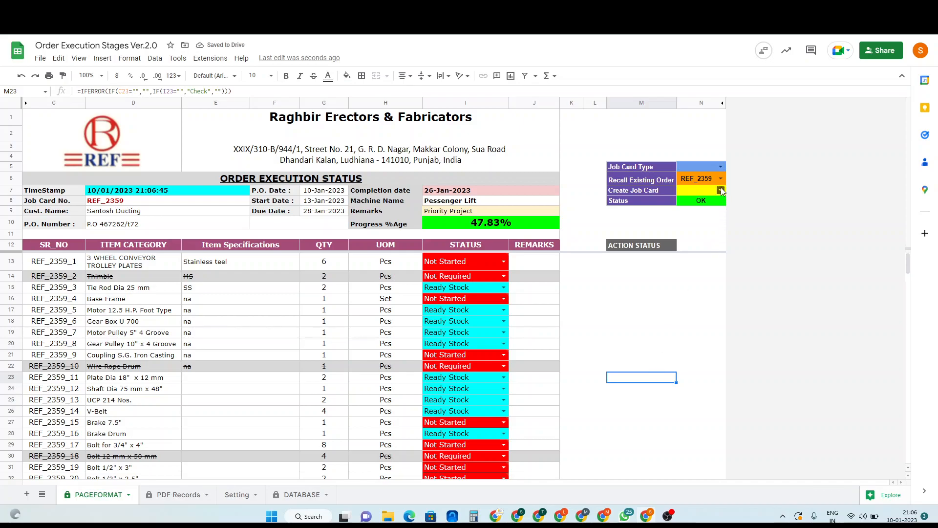
{"action": "left_click", "coordinate": [721, 190]}
{"action": "left_click", "coordinate": [700, 205]}
{"action": "left_click", "coordinate": [684, 301]}
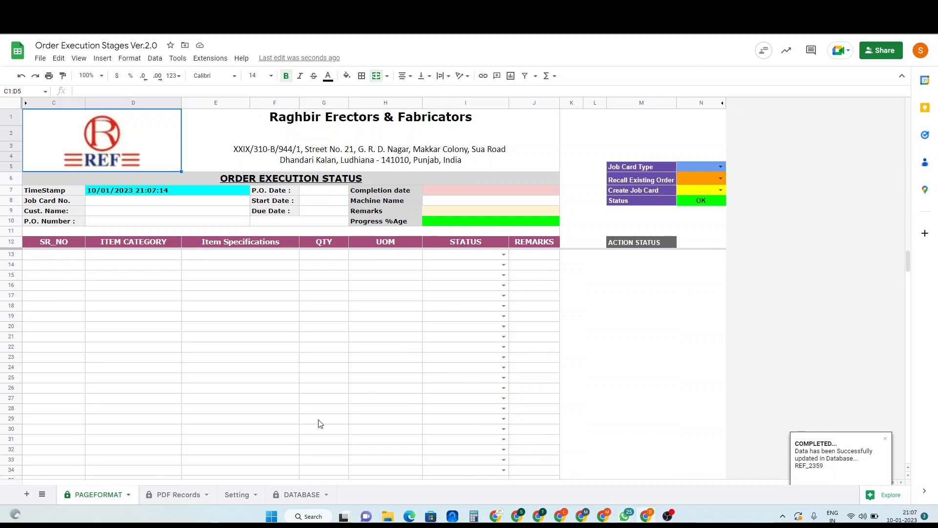
Check the timestamp and work-done percentage of the Passenger Lift record on the PDF Records sheet against the Juneja Iron Store record
{"action": "left_click", "coordinate": [177, 495]}
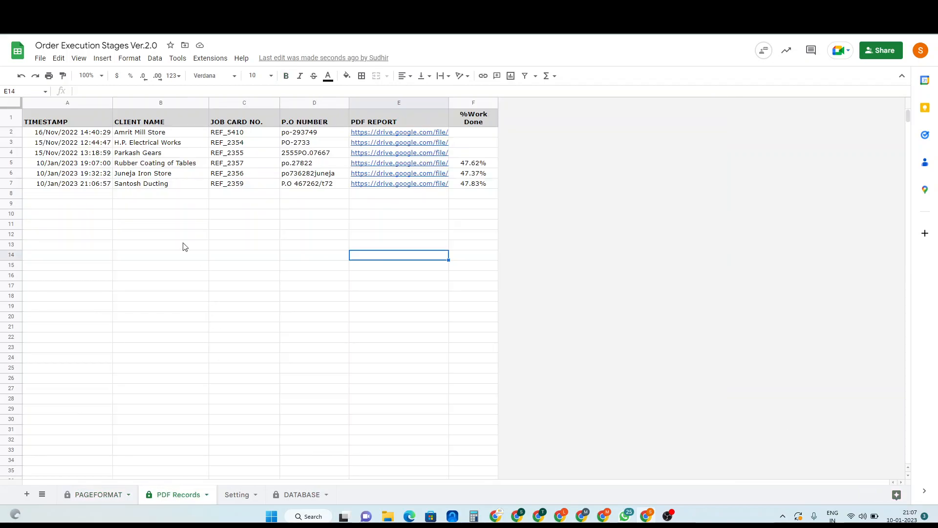
{"action": "left_click", "coordinate": [10, 182]}
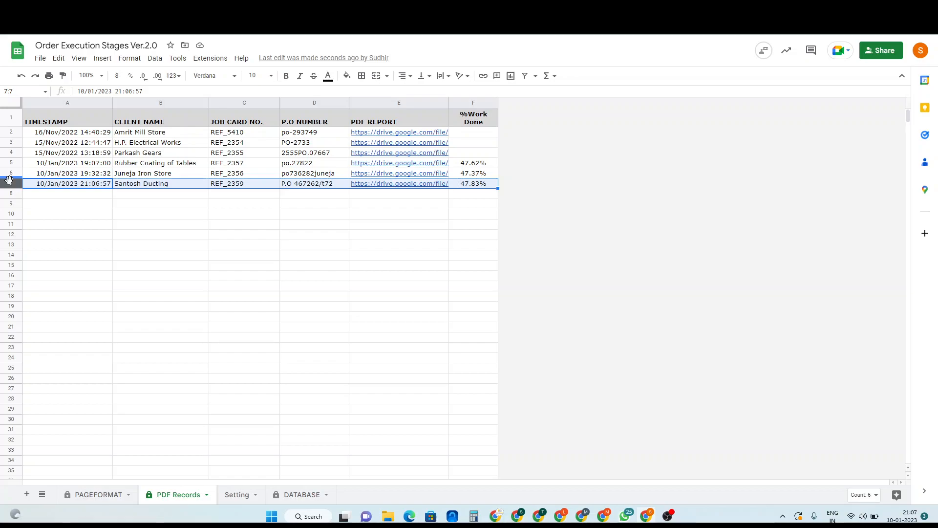
{"action": "left_click", "coordinate": [482, 219]}
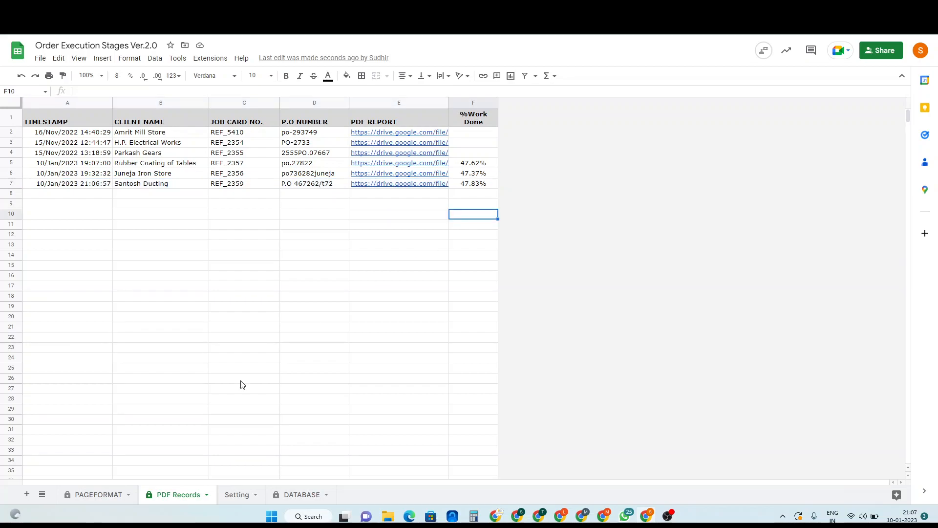
{"action": "left_click", "coordinate": [131, 175]}
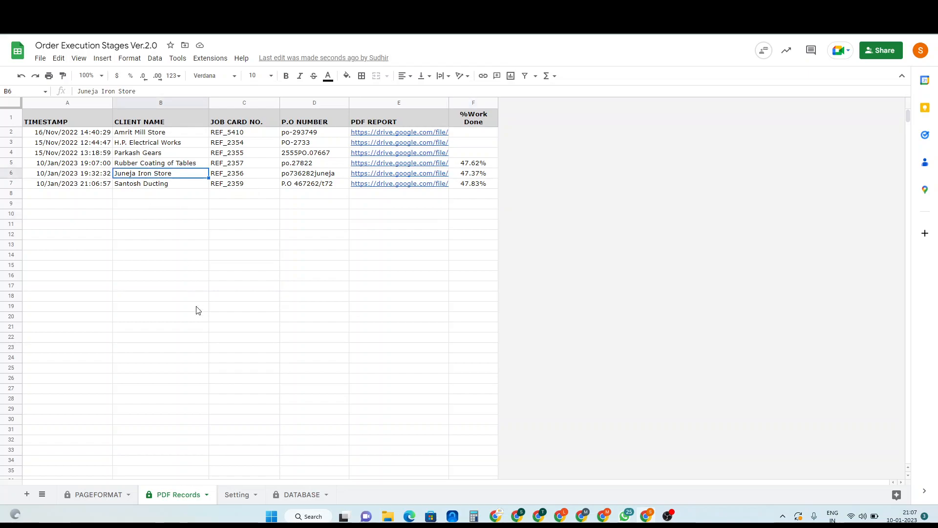
Recall Juneja Iron Store's existing Goods Lift order into the PAGEFORMAT sheet
{"action": "left_click", "coordinate": [94, 495]}
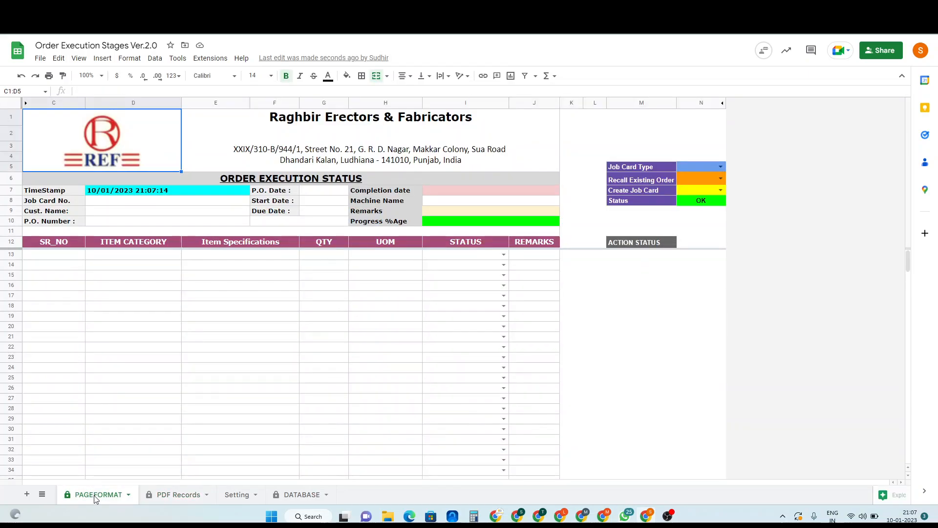
{"action": "left_click", "coordinate": [717, 177]}
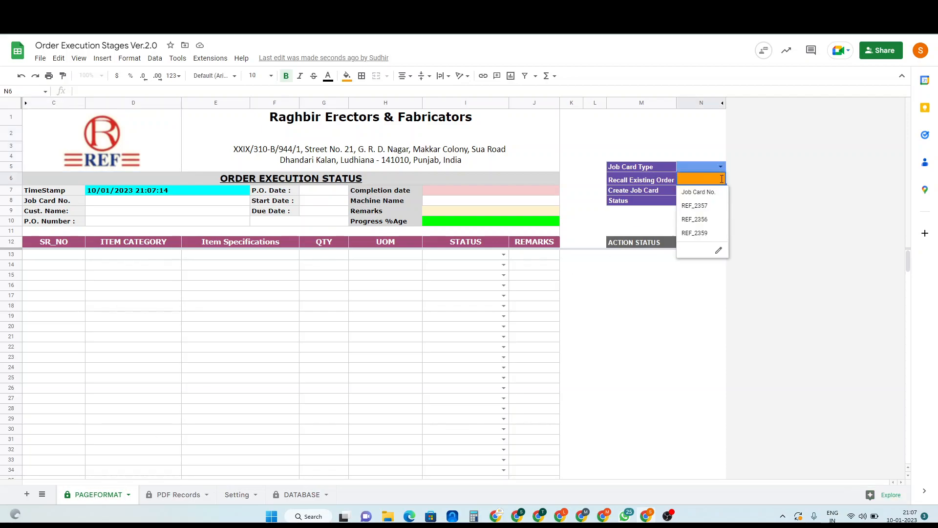
{"action": "left_click", "coordinate": [712, 224]}
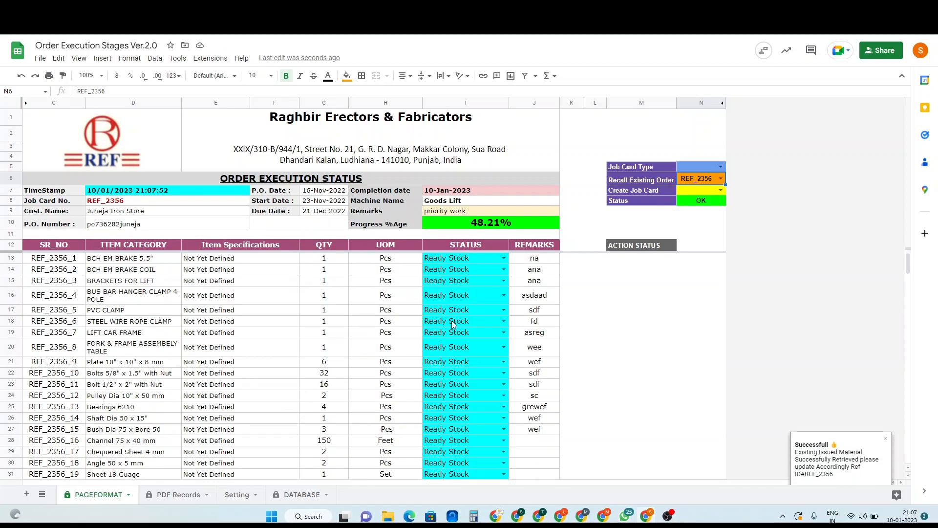
Complete the Pipe 40 x 40 x 2 mm row with quantity 3 and the unit Pcs copied from the row above
{"action": "scroll", "coordinate": [452, 320], "scroll_direction": "down", "scroll_amount": 3}
{"action": "scroll", "coordinate": [454, 325], "scroll_direction": "down", "scroll_amount": 1}
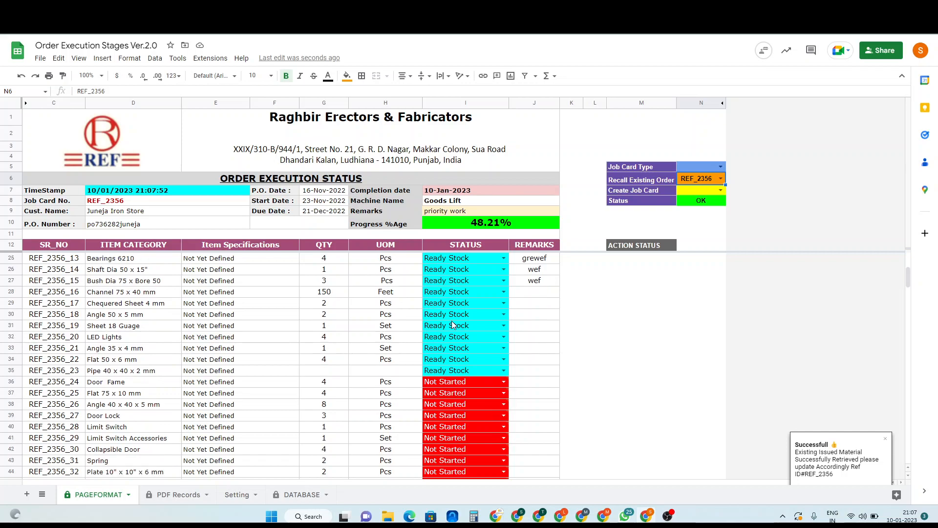
{"action": "left_click", "coordinate": [332, 377]}
{"action": "left_click", "coordinate": [337, 374]}
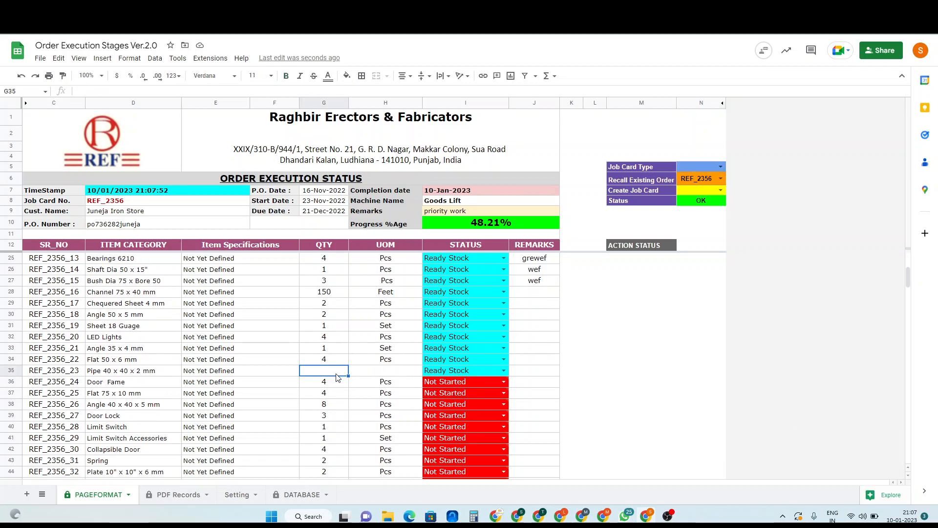
{"action": "type", "text": "3"}
{"action": "key", "text": "Tab"}
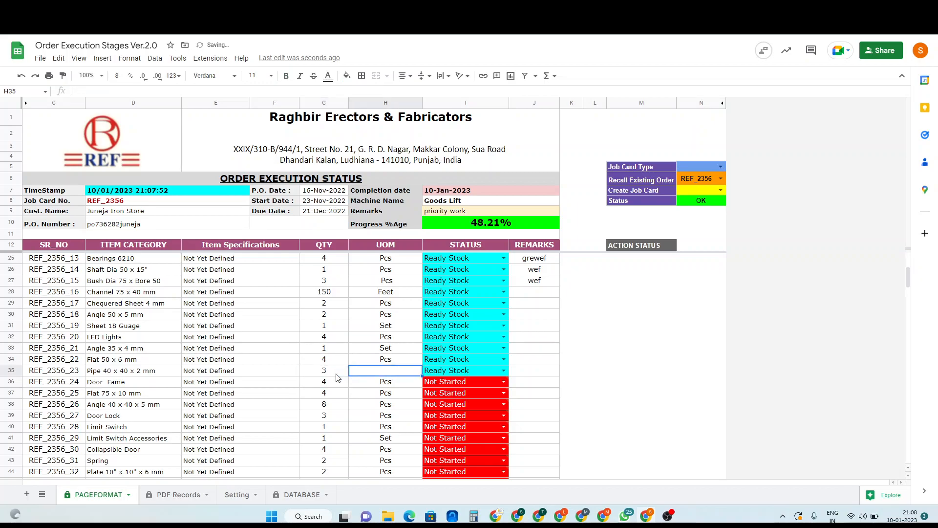
{"action": "key", "text": "Up"}
{"action": "key", "text": "shift+Down"}
{"action": "key", "text": "ctrl+d"}
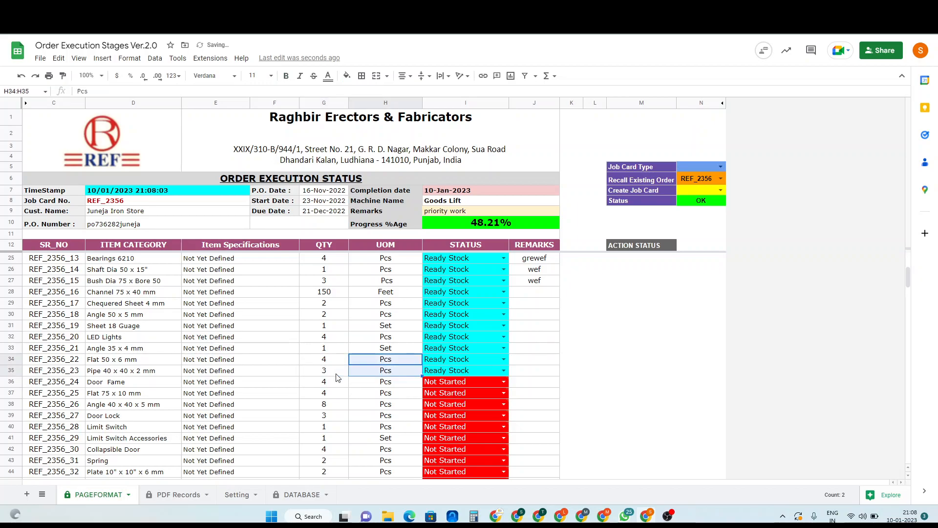
Fill the Ready Stock status from the Pipe 40 x 40 x 2 mm row down through the last item, DBR
{"action": "key", "text": "Right"}
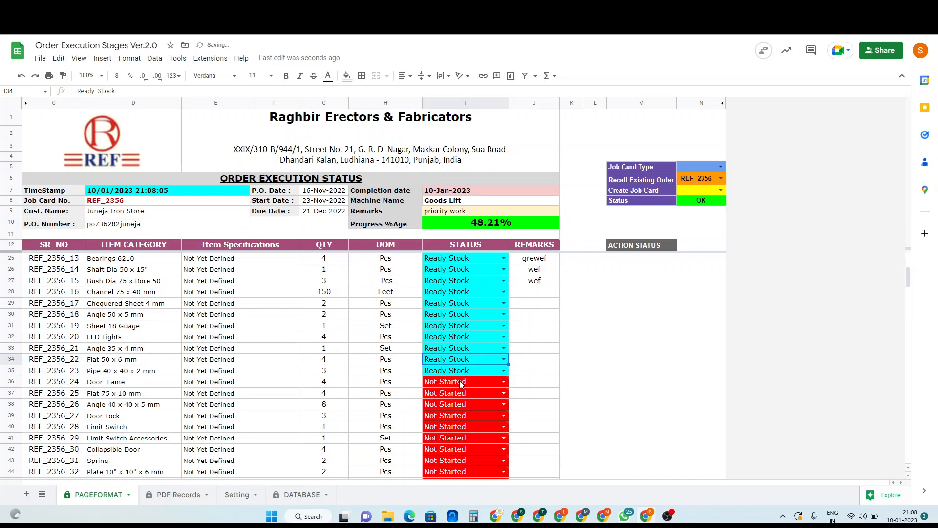
{"action": "key", "text": "Down"}
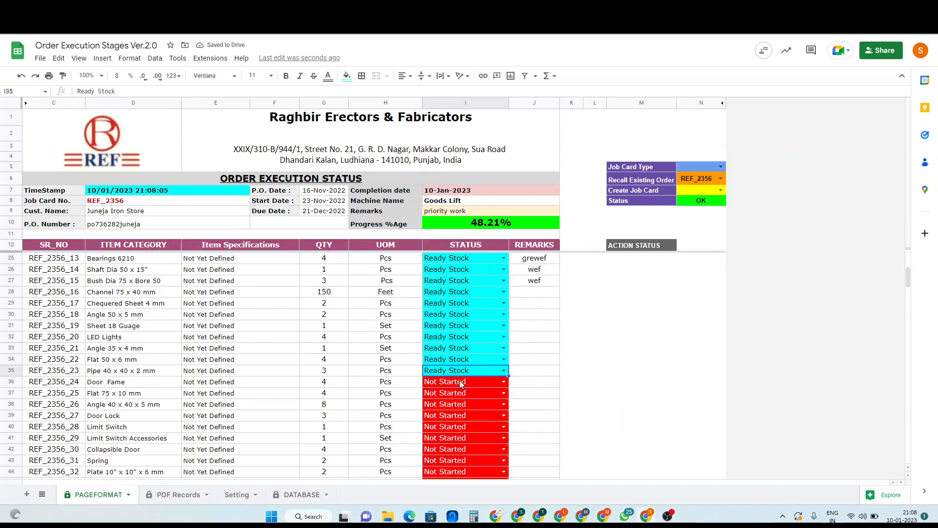
{"action": "key", "text": "shift+Down"}
{"action": "key", "text": "shift+Down"}
{"action": "key", "text": "shift+Down"}
{"action": "key", "text": "shift+Down"}
{"action": "key", "text": "shift+Down"}
{"action": "key", "text": "shift+Down"}
{"action": "key", "text": "shift+Down"}
{"action": "key", "text": "shift+Down"}
{"action": "key", "text": "shift+Down"}
{"action": "key", "text": "shift+Down"}
{"action": "key", "text": "shift+Down"}
{"action": "key", "text": "shift+Down"}
{"action": "key", "text": "shift+Down"}
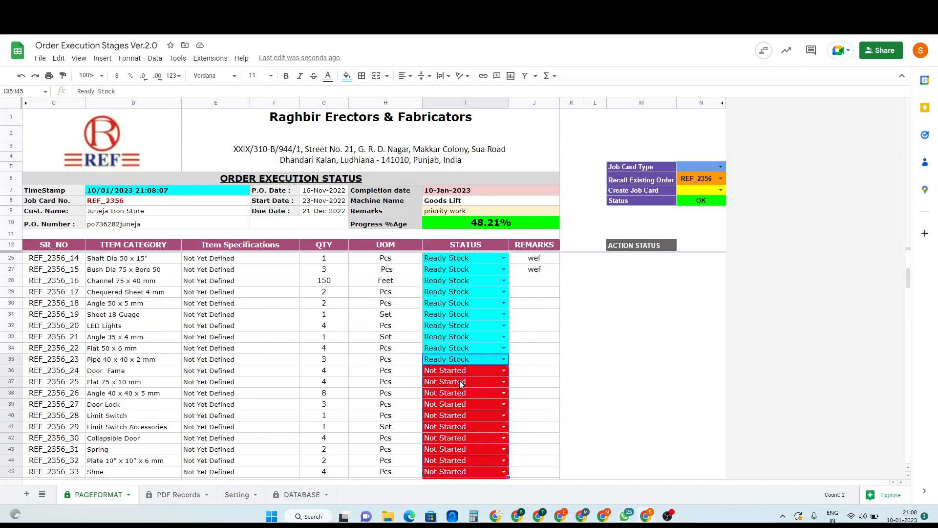
{"action": "key", "text": "shift+Down"}
{"action": "key", "text": "shift+Down"}
{"action": "key", "text": "shift+Down"}
{"action": "key", "text": "shift+Down"}
{"action": "key", "text": "shift+Down"}
{"action": "key", "text": "shift+Down"}
{"action": "key", "text": "shift+Down"}
{"action": "key", "text": "shift+Down"}
{"action": "key", "text": "shift+Down"}
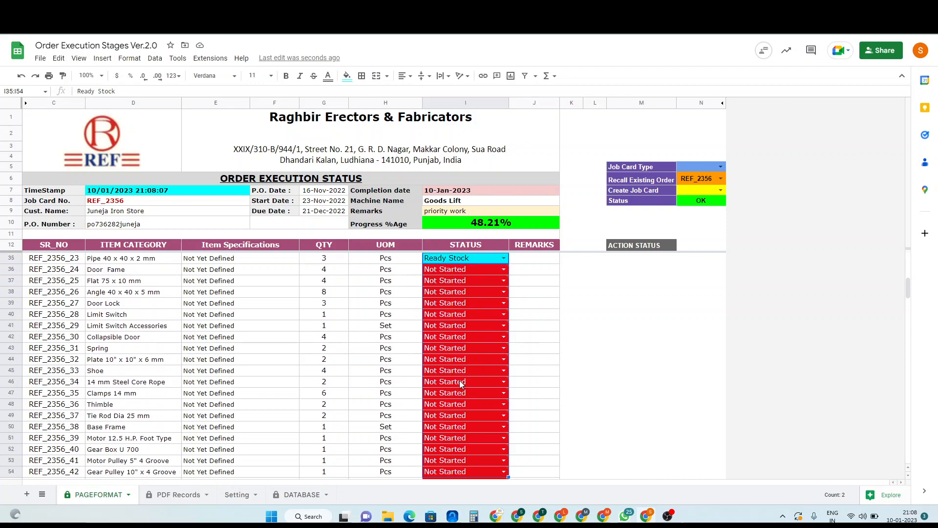
{"action": "key", "text": "shift+Down"}
{"action": "key", "text": "shift+Down"}
{"action": "key", "text": "shift+Down"}
{"action": "key", "text": "shift+Down"}
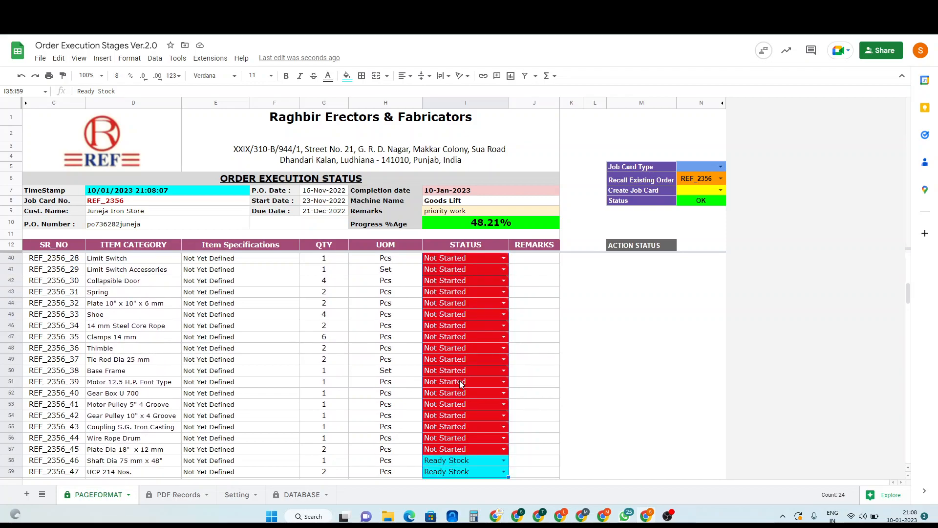
{"action": "key", "text": "shift+Down"}
{"action": "key", "text": "shift+Down"}
{"action": "key", "text": "shift+Down"}
{"action": "key", "text": "shift+Down"}
{"action": "key", "text": "shift+Down"}
{"action": "key", "text": "shift+Down"}
{"action": "key", "text": "shift+Down"}
{"action": "key", "text": "shift+Down"}
{"action": "key", "text": "shift+Down"}
{"action": "key", "text": "shift+Down"}
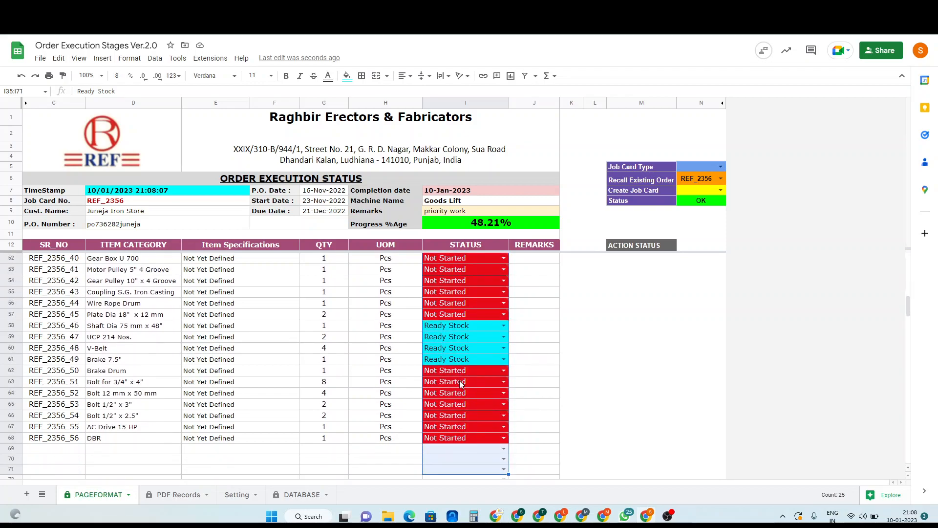
{"action": "key", "text": "shift+Up"}
{"action": "key", "text": "shift+Up"}
{"action": "key", "text": "shift+Up"}
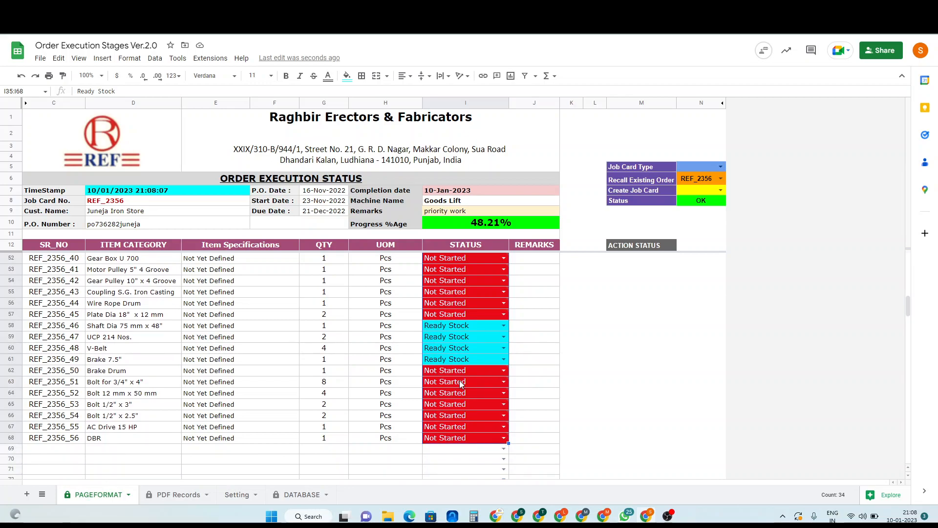
{"action": "key", "text": "ctrl+d"}
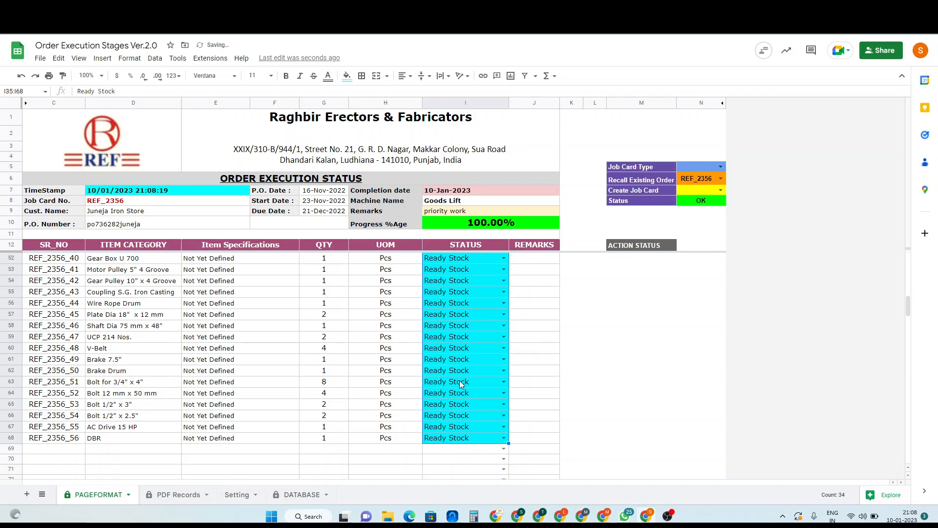
Review the Goods Lift order's statuses and remarks from the Flat 50 x 6 mm row up to the first item
{"action": "key", "text": "Up"}
{"action": "key", "text": "Right"}
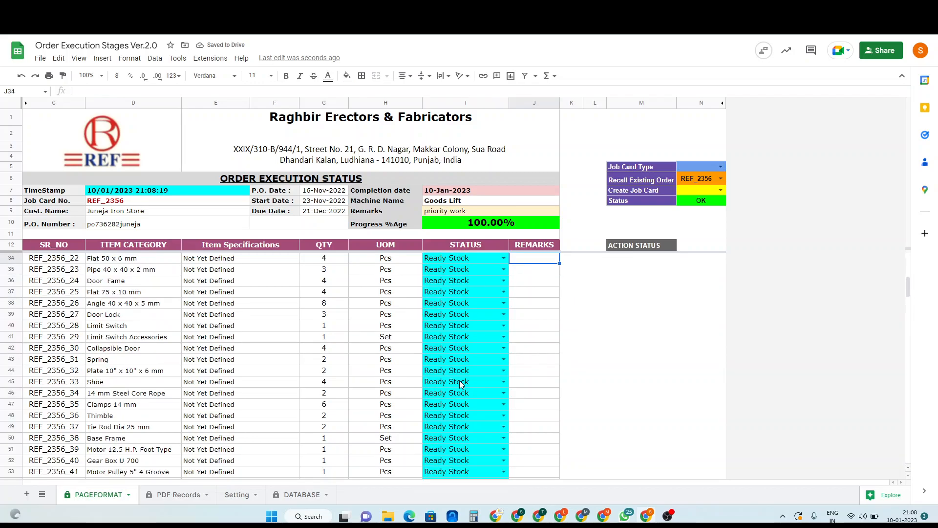
{"action": "key", "text": "Up"}
{"action": "key", "text": "Up"}
{"action": "key", "text": "Up"}
{"action": "key", "text": "Up"}
{"action": "key", "text": "Up"}
{"action": "key", "text": "Up"}
{"action": "key", "text": "Up"}
{"action": "key", "text": "Up"}
{"action": "key", "text": "Up"}
{"action": "key", "text": "Down"}
{"action": "key", "text": "Down"}
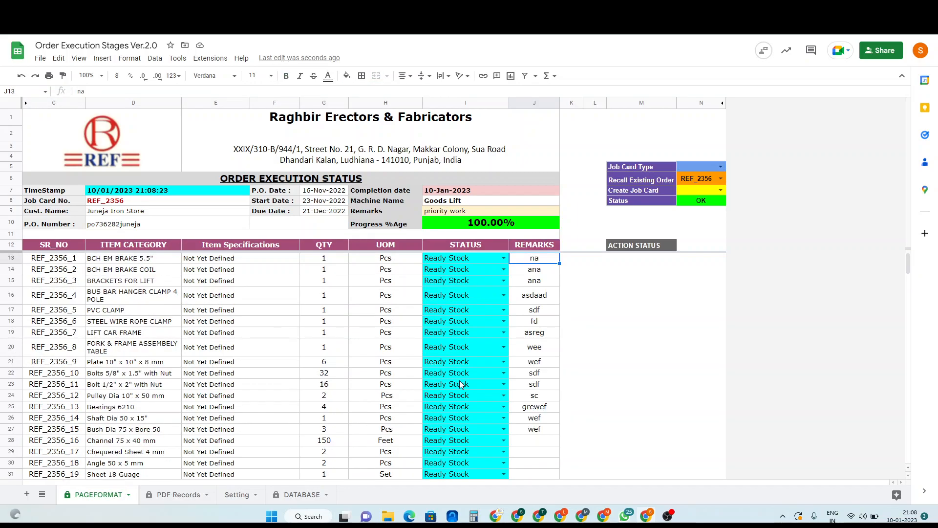
Replace the first item's remark, BCH EM BRAKE 5.5", with "Ready to install in Client Premisess"
{"action": "type", "text": "Readyt"}
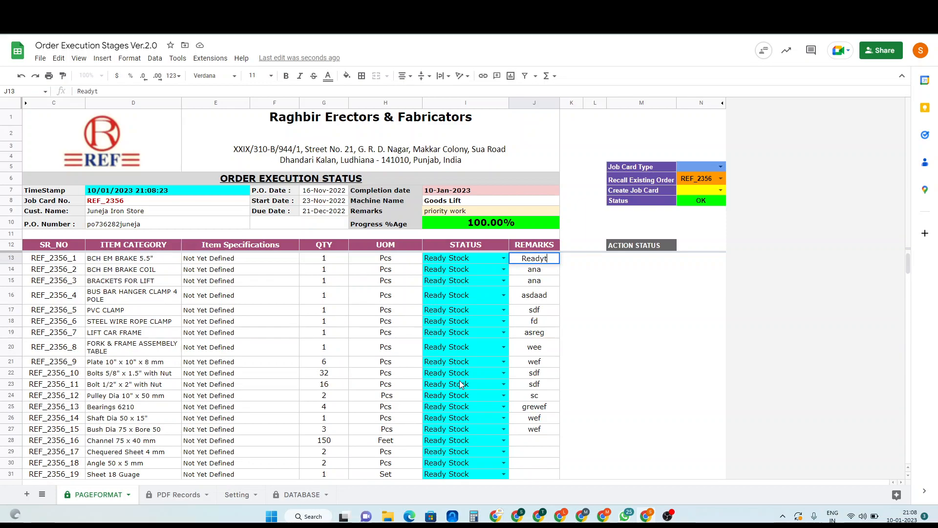
{"action": "key", "text": "BackSpace"}
{"action": "type", "text": "to "}
{"action": "type", "text": "inst"}
{"action": "type", "text": "in"}
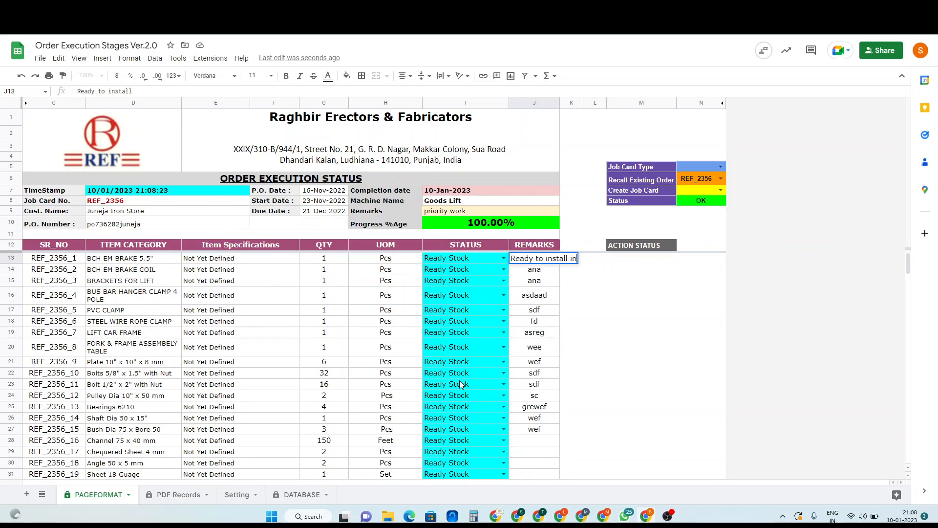
{"action": "type", "text": "  Client Premiss"}
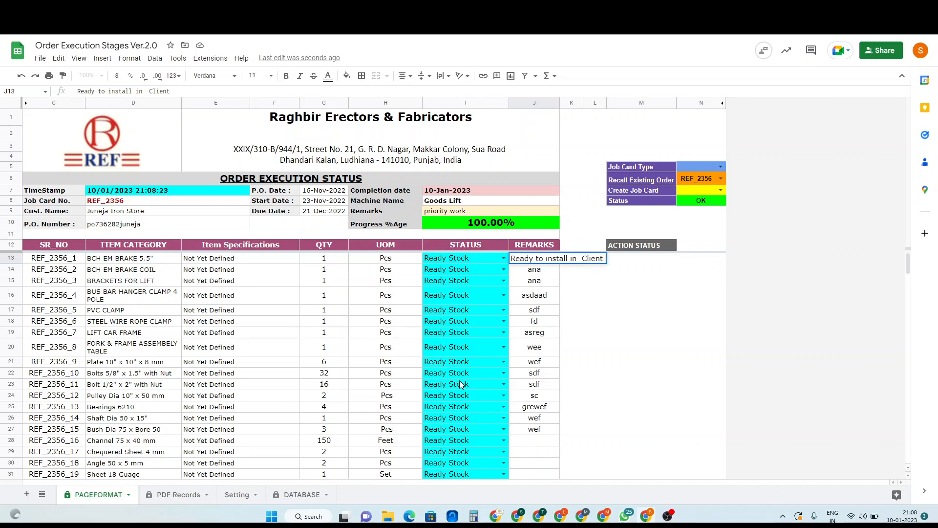
{"action": "key", "text": "BackSpace"}
{"action": "type", "text": "es"}
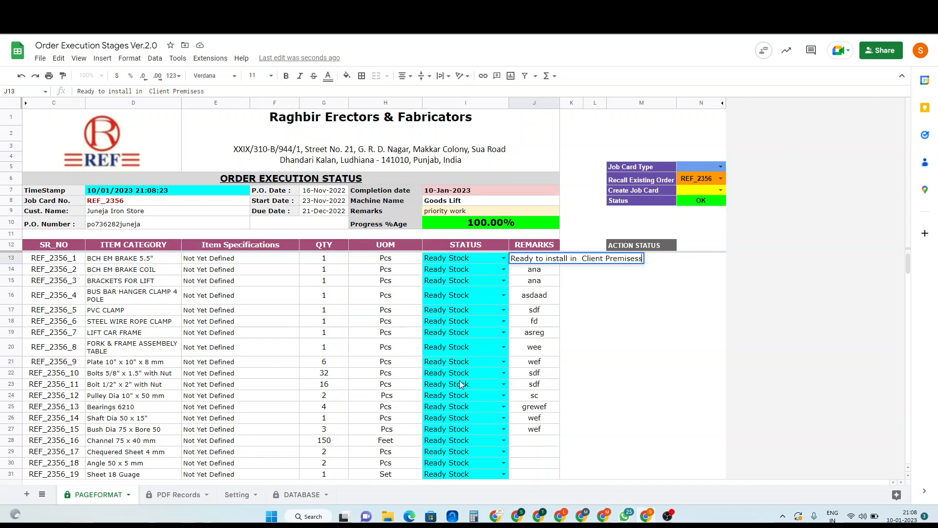
{"action": "type", "text": "s"}
{"action": "key", "text": "Return"}
Fill the first item's remark down the REMARKS column through the last item, DBR
{"action": "key", "text": "Up"}
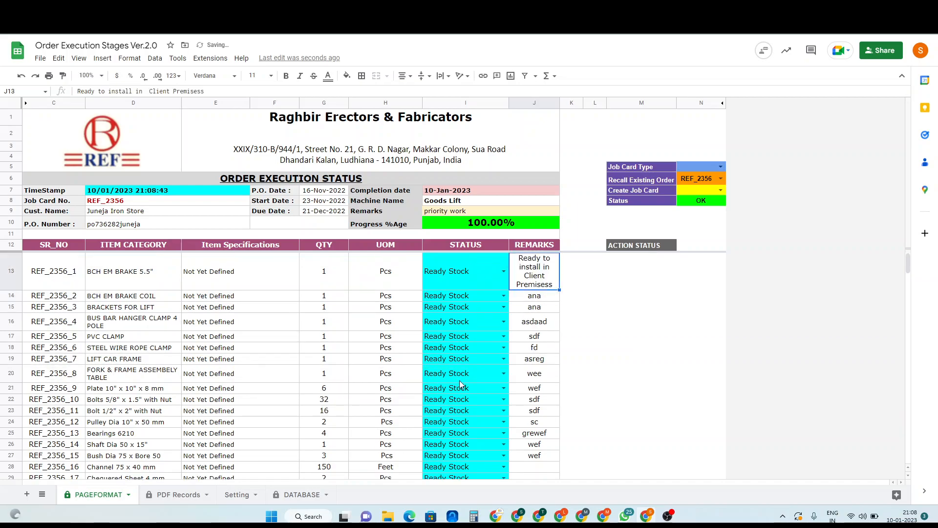
{"action": "key", "text": "shift+Down"}
{"action": "key", "text": "shift+Down"}
{"action": "key", "text": "shift+Down"}
{"action": "key", "text": "shift+Down"}
{"action": "key", "text": "shift+Down"}
{"action": "key", "text": "shift+Down"}
{"action": "key", "text": "shift+Down"}
{"action": "key", "text": "shift+Down"}
{"action": "key", "text": "shift+Down"}
{"action": "key", "text": "shift+Down"}
{"action": "key", "text": "shift+Down"}
{"action": "key", "text": "shift+Down"}
{"action": "key", "text": "shift+Down"}
{"action": "key", "text": "shift+Down"}
{"action": "key", "text": "shift+Down"}
{"action": "key", "text": "shift+Down"}
{"action": "key", "text": "shift+Down"}
{"action": "key", "text": "shift+Down"}
{"action": "key", "text": "shift+Down"}
{"action": "key", "text": "shift+Down"}
{"action": "key", "text": "shift+Down"}
{"action": "key", "text": "shift+Down"}
{"action": "key", "text": "shift+Down"}
{"action": "key", "text": "shift+Down"}
{"action": "key", "text": "shift+Down"}
{"action": "key", "text": "shift+Down"}
{"action": "key", "text": "shift+Down"}
{"action": "key", "text": "shift+Down"}
{"action": "key", "text": "shift+Down"}
{"action": "key", "text": "shift+Down"}
{"action": "key", "text": "shift+Down"}
{"action": "key", "text": "shift+Down"}
{"action": "key", "text": "shift+Down"}
{"action": "key", "text": "shift+Down"}
{"action": "key", "text": "shift+Down"}
{"action": "key", "text": "shift+Down"}
{"action": "key", "text": "shift+Down"}
{"action": "key", "text": "shift+Down"}
{"action": "key", "text": "shift+Down"}
{"action": "key", "text": "shift+Down"}
{"action": "key", "text": "shift+Down"}
{"action": "key", "text": "shift+Down"}
{"action": "key", "text": "shift+Down"}
{"action": "key", "text": "shift+Down"}
{"action": "key", "text": "shift+Down"}
{"action": "key", "text": "shift+Down"}
{"action": "key", "text": "shift+Down"}
{"action": "key", "text": "shift+Down"}
{"action": "key", "text": "shift+Down"}
{"action": "key", "text": "shift+Down"}
{"action": "key", "text": "shift+Down"}
{"action": "key", "text": "shift+Down"}
{"action": "key", "text": "shift+Down"}
{"action": "key", "text": "shift+Down"}
{"action": "key", "text": "shift+Down"}
{"action": "key", "text": "shift+Down"}
{"action": "key", "text": "shift+Down"}
{"action": "key", "text": "shift+Down"}
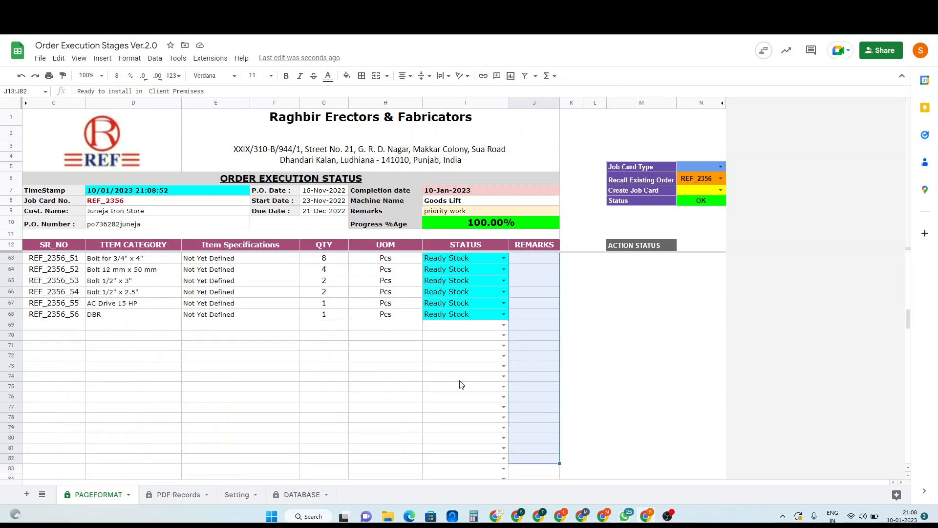
{"action": "key", "text": "shift+Up"}
{"action": "key", "text": "shift+Up"}
{"action": "key", "text": "shift+Up"}
{"action": "key", "text": "shift+Up"}
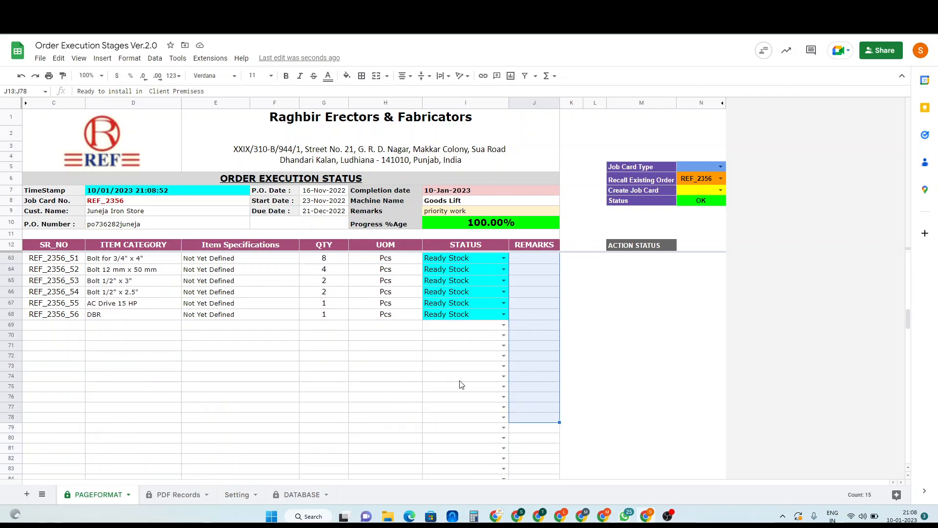
{"action": "key", "text": "shift+Up"}
{"action": "key", "text": "shift+Up"}
{"action": "key", "text": "shift+Up"}
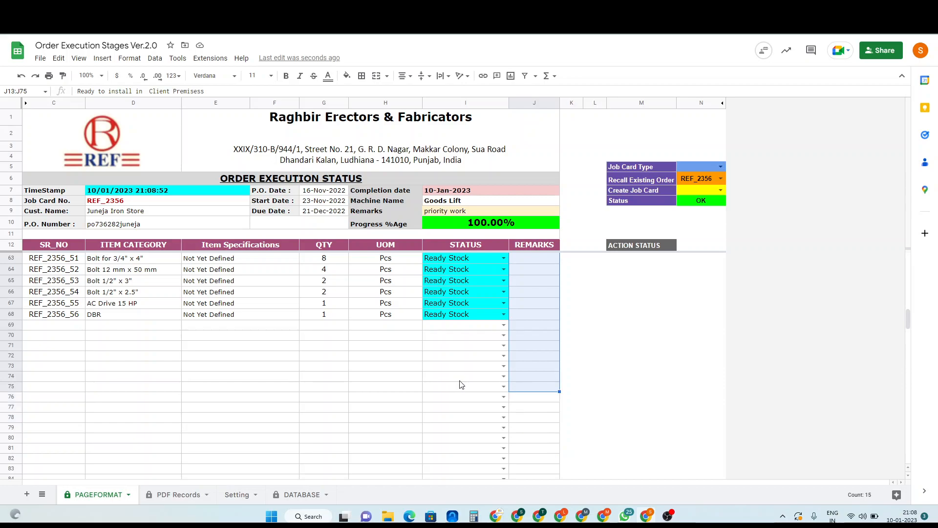
{"action": "key", "text": "shift+Up"}
{"action": "key", "text": "shift+Up"}
{"action": "key", "text": "shift+Up"}
{"action": "key", "text": "shift+Up"}
{"action": "key", "text": "shift+Up"}
{"action": "key", "text": "shift+Up"}
{"action": "key", "text": "shift+Up"}
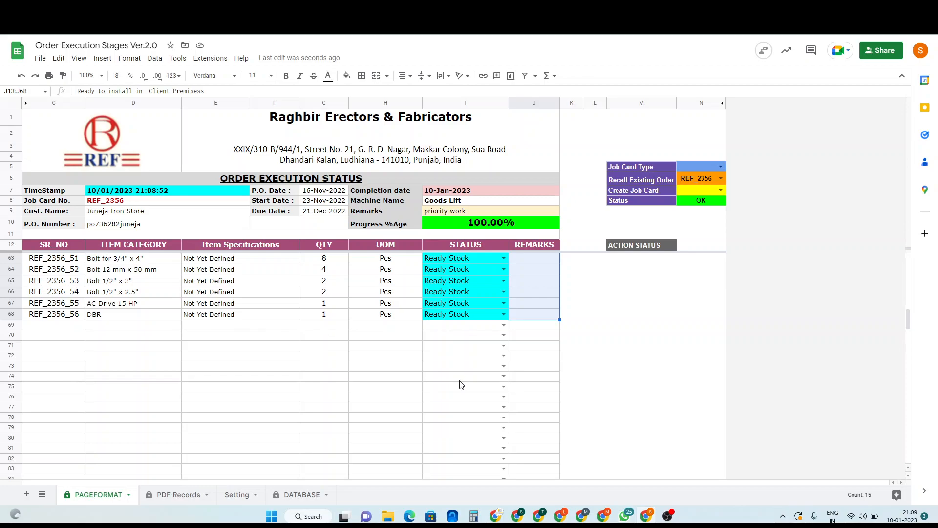
{"action": "key", "text": "ctrl+d"}
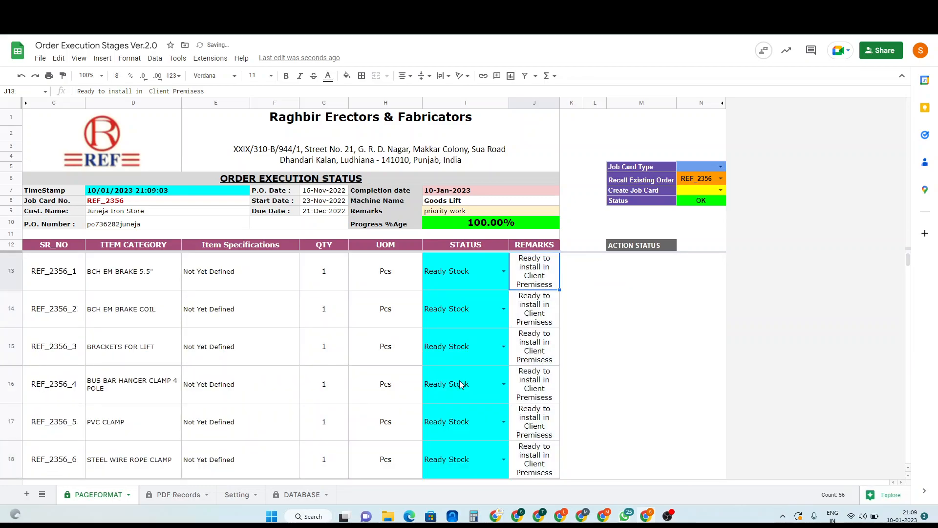
Check the filled rows down to the last item and Juneja Iron Store's work-done percentage in the PDF Records sheet
{"action": "key", "text": "Left"}
{"action": "key", "text": "Down"}
{"action": "key", "text": "ctrl+Down"}
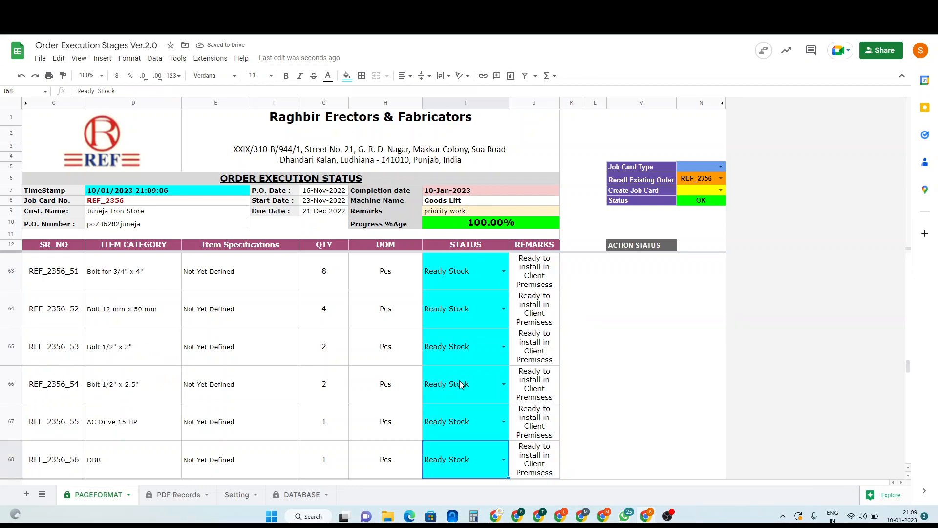
{"action": "key", "text": "Down"}
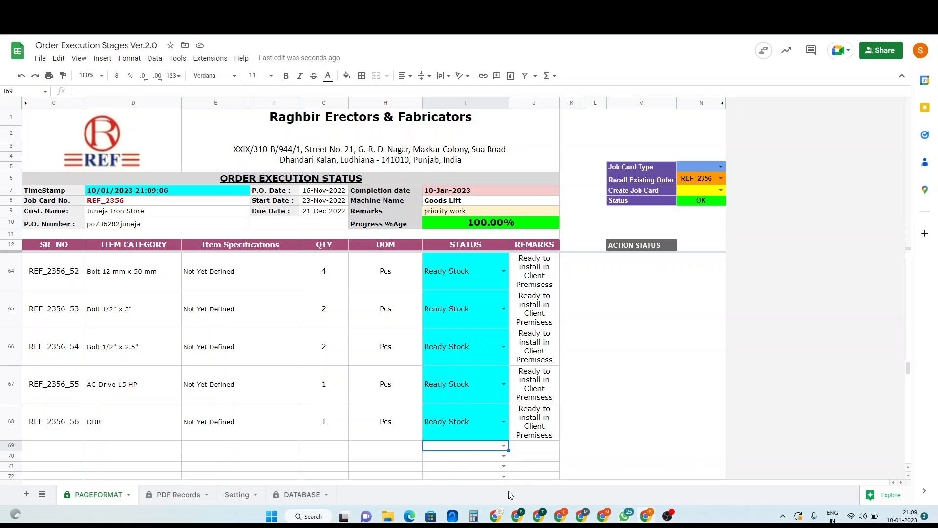
{"action": "left_click", "coordinate": [184, 495]}
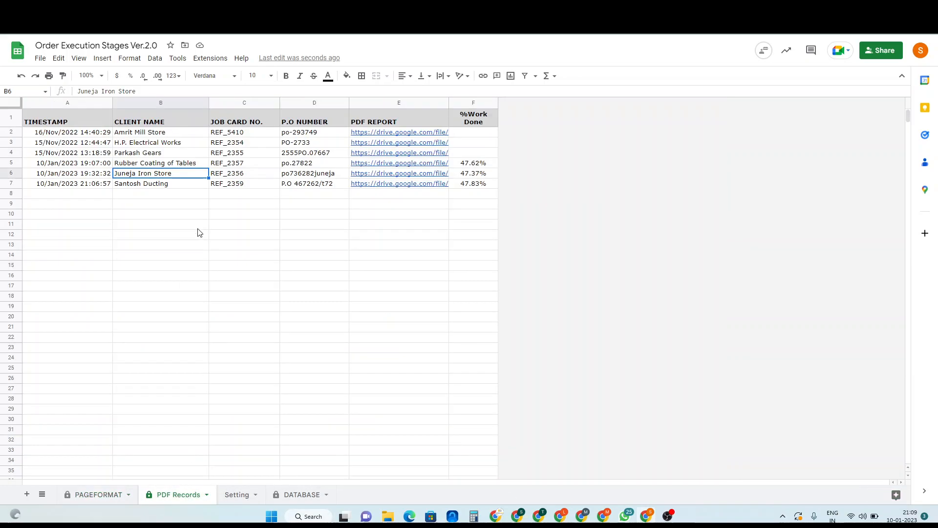
{"action": "left_click", "coordinate": [482, 175]}
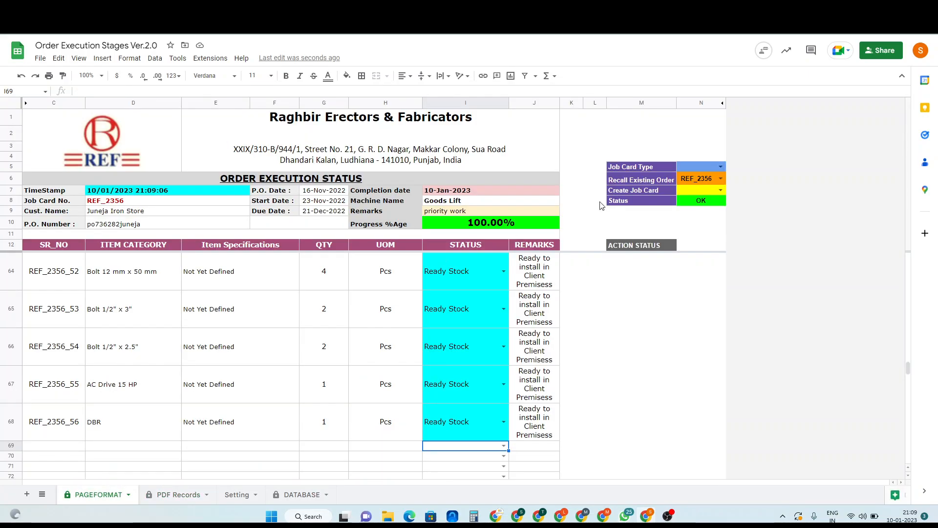
Run the Update option of Create Job Card in PAGEFORMAT to save Juneja Iron Store's Goods Lift order
{"action": "left_click", "coordinate": [720, 192]}
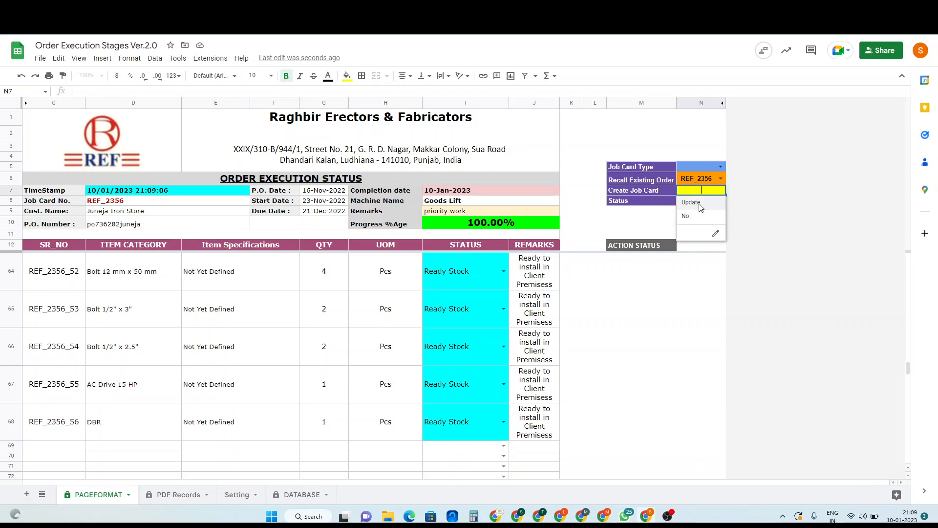
{"action": "left_click", "coordinate": [701, 203]}
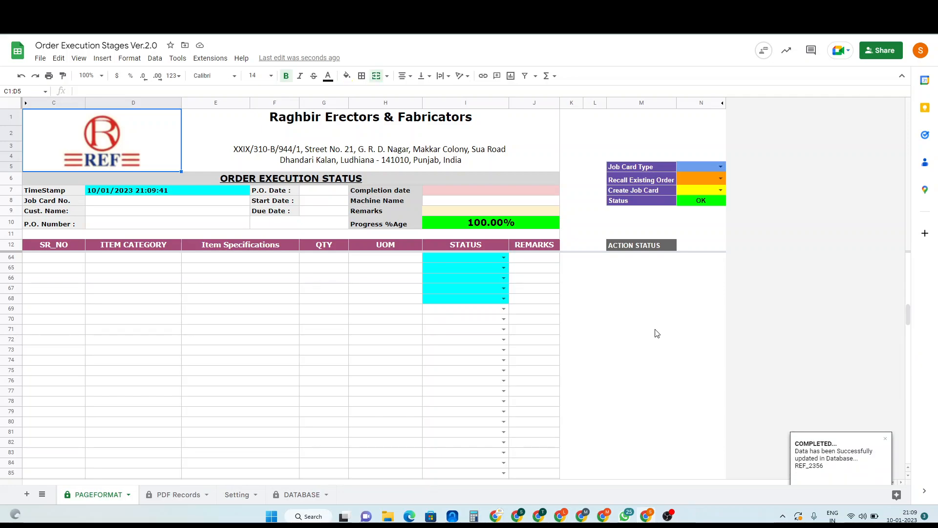
{"action": "scroll", "coordinate": [657, 333], "scroll_direction": "up", "scroll_amount": 7}
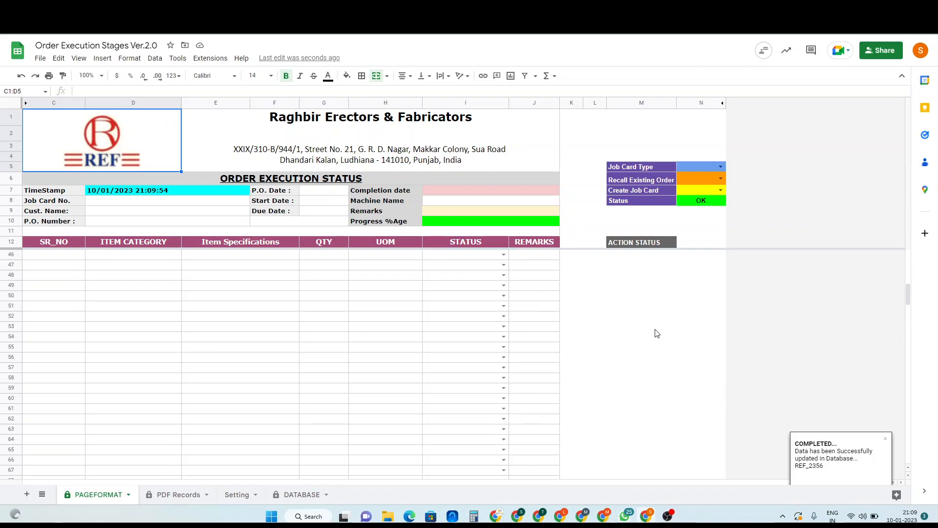
{"action": "scroll", "coordinate": [658, 333], "scroll_direction": "up", "scroll_amount": 3}
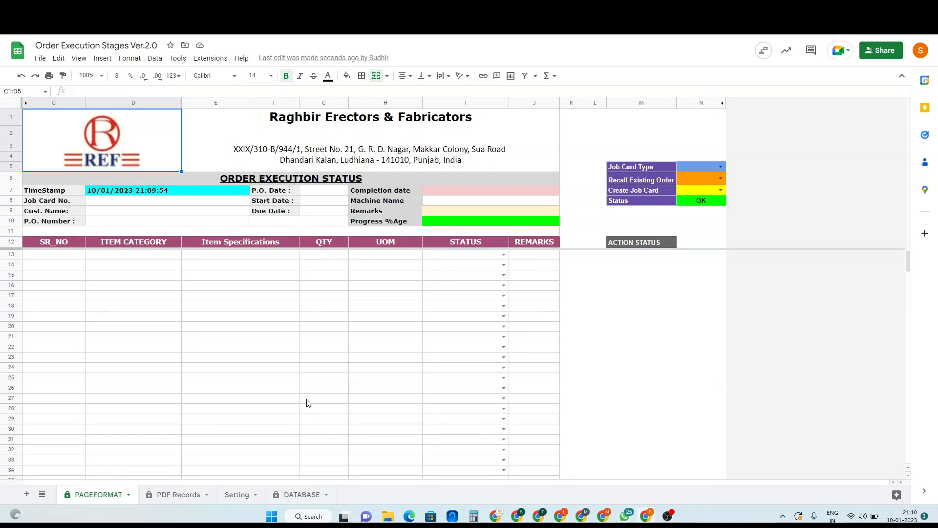
Open Juneja Iron Store's updated PDF report from the PDF Records sheet, review both pages and close it
{"action": "left_click", "coordinate": [177, 495]}
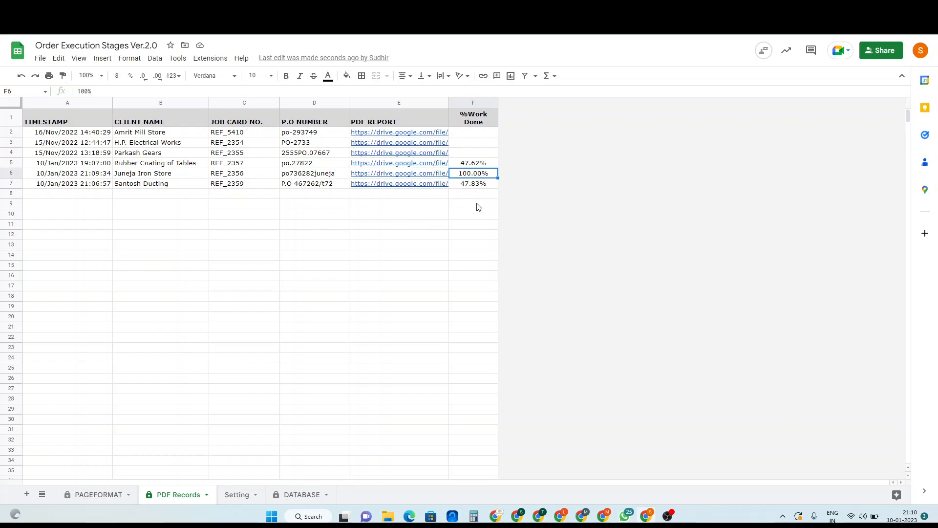
{"action": "left_click", "coordinate": [412, 179]}
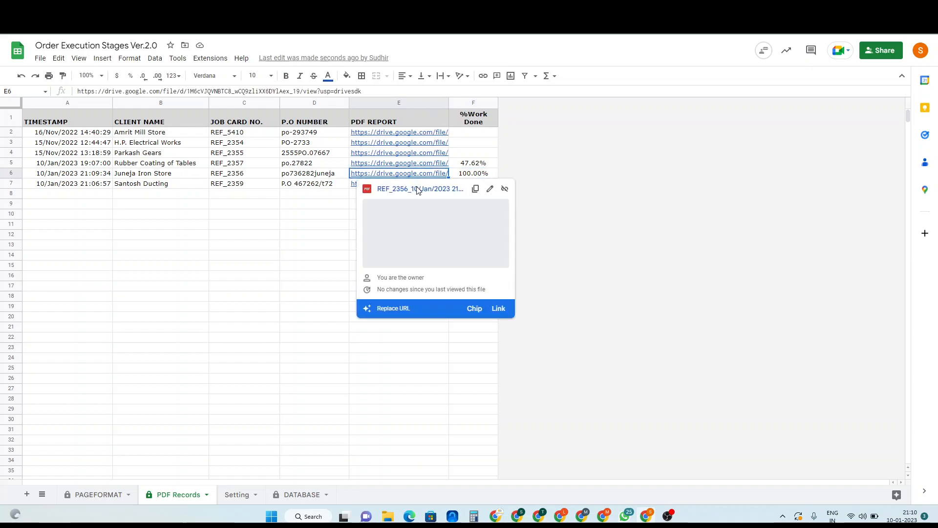
{"action": "left_click", "coordinate": [416, 191]}
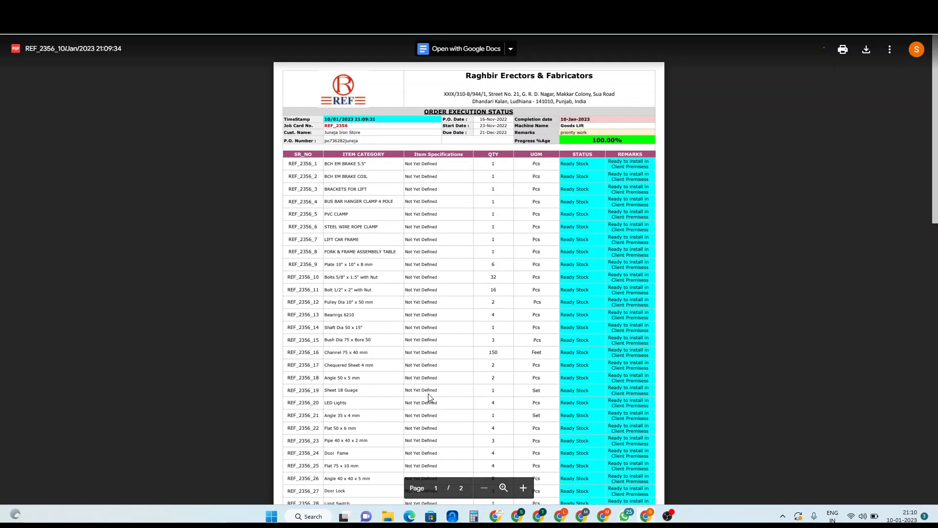
{"action": "scroll", "coordinate": [484, 326], "scroll_direction": "down", "scroll_amount": 15}
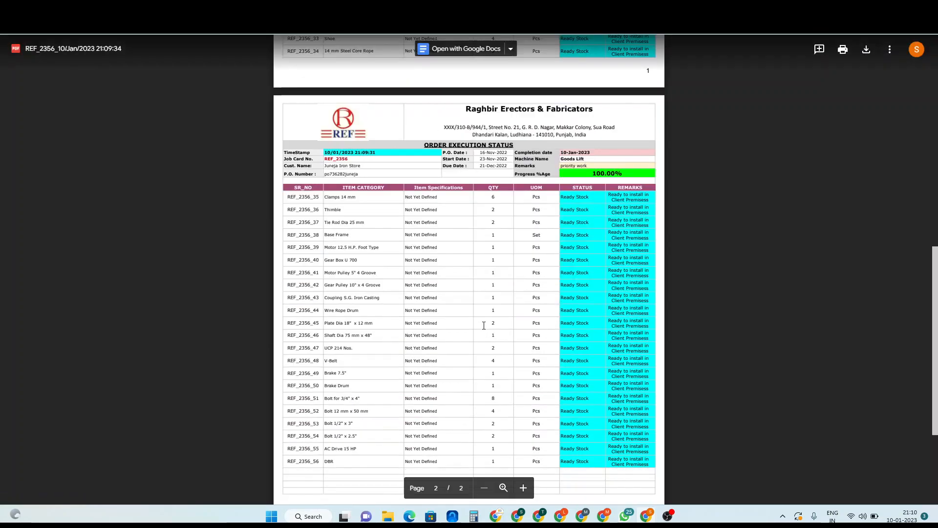
{"action": "scroll", "coordinate": [484, 325], "scroll_direction": "up", "scroll_amount": 15}
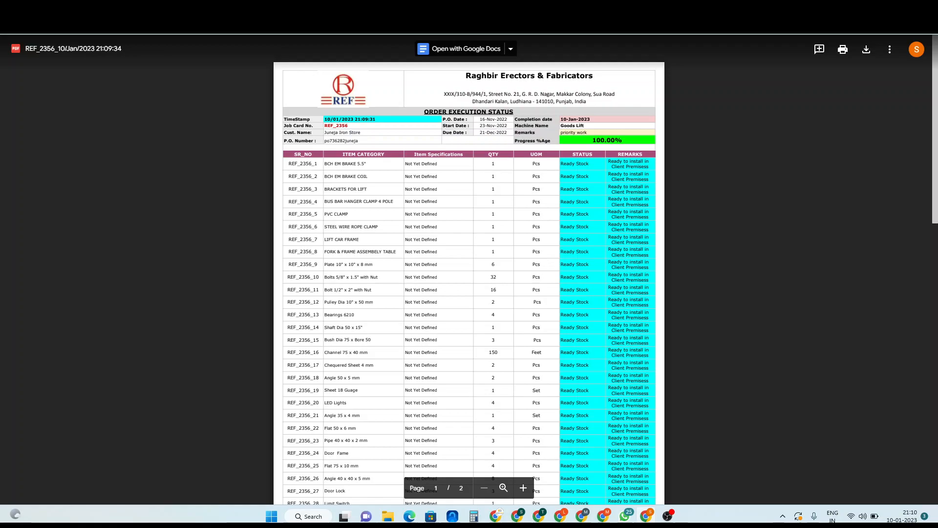
{"action": "key", "text": "Escape"}
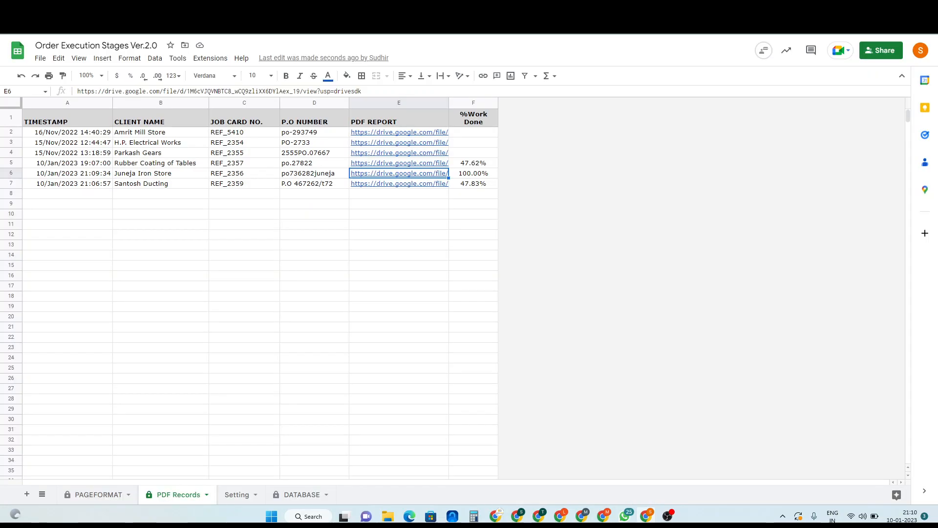
{"action": "left_click", "coordinate": [363, 307]}
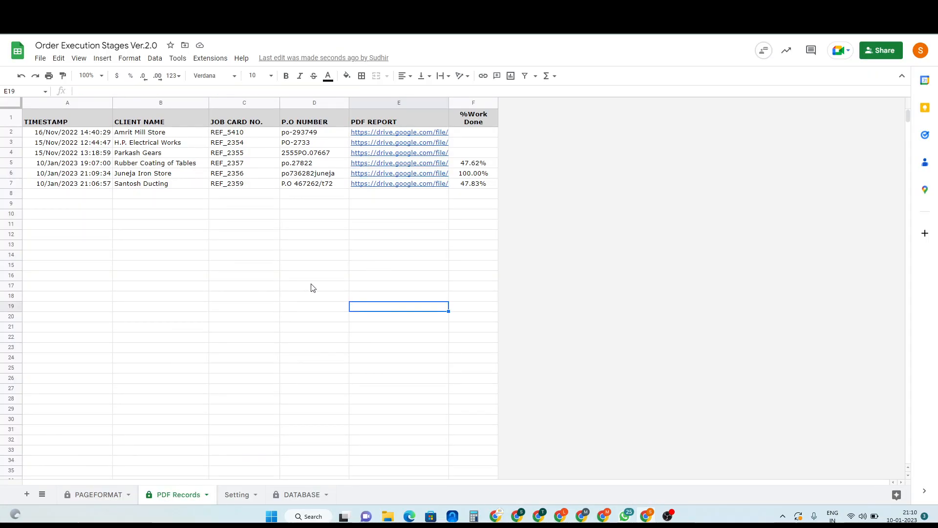
{"action": "left_click", "coordinate": [99, 495]}
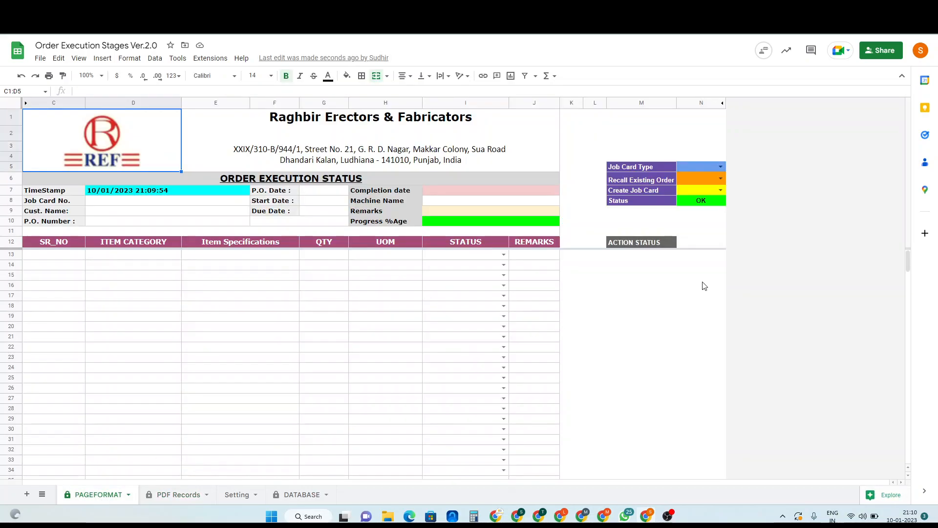
{"action": "left_click", "coordinate": [702, 267]}
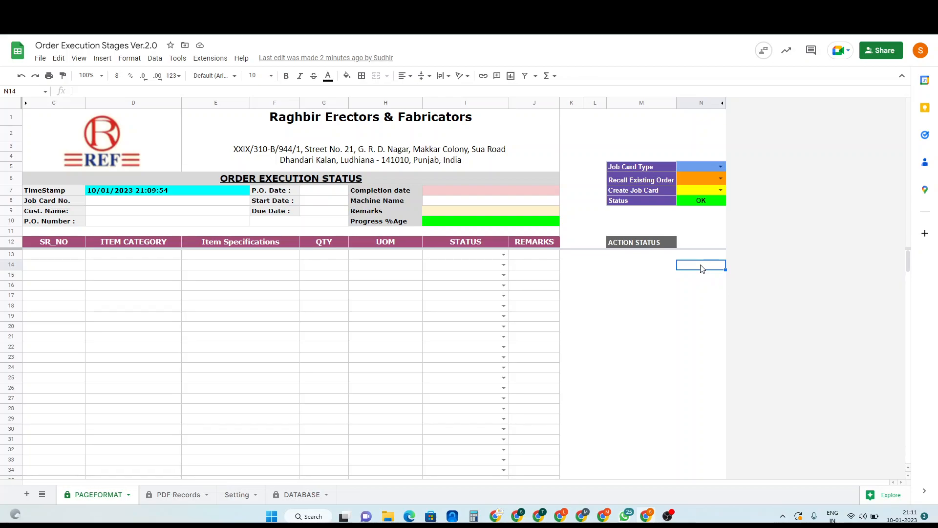
{"action": "left_click", "coordinate": [177, 495]}
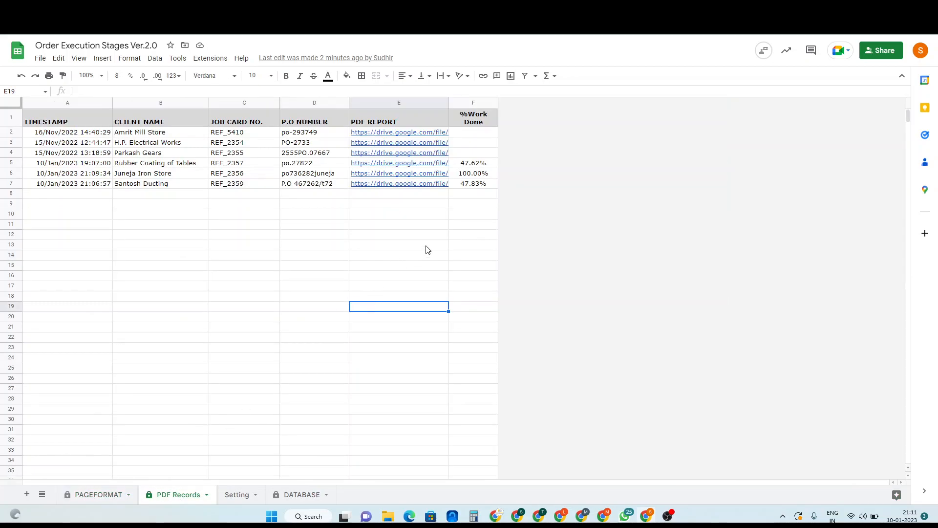
{"action": "left_click", "coordinate": [437, 236]}
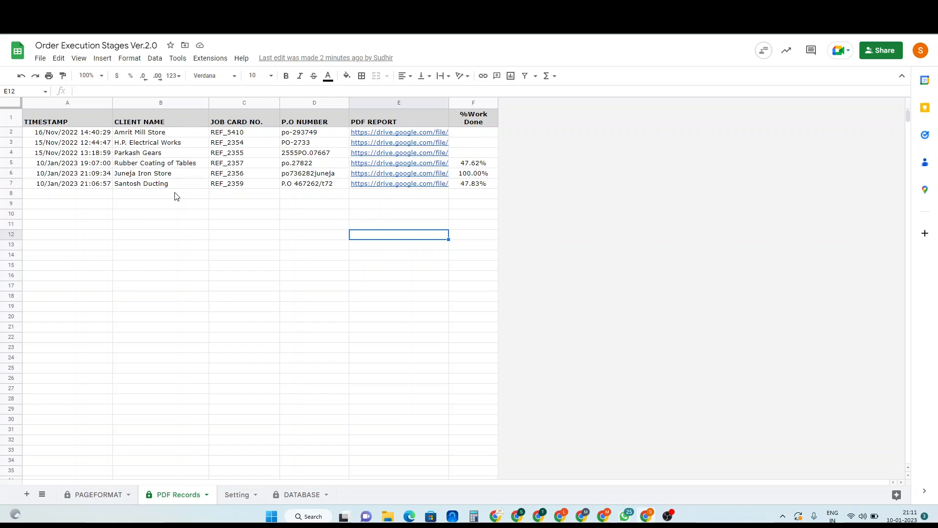
{"action": "left_click", "coordinate": [64, 168]}
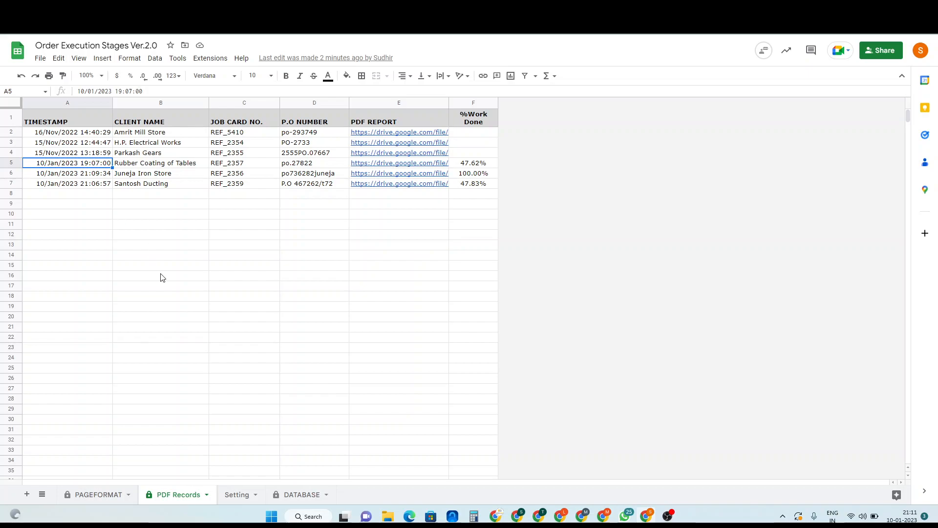
{"action": "left_click", "coordinate": [295, 256]}
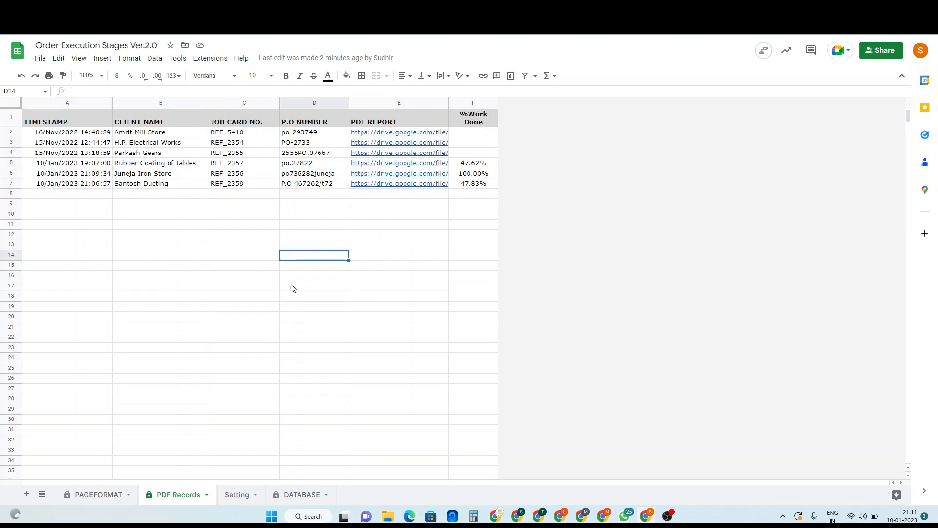
{"action": "left_click", "coordinate": [92, 495]}
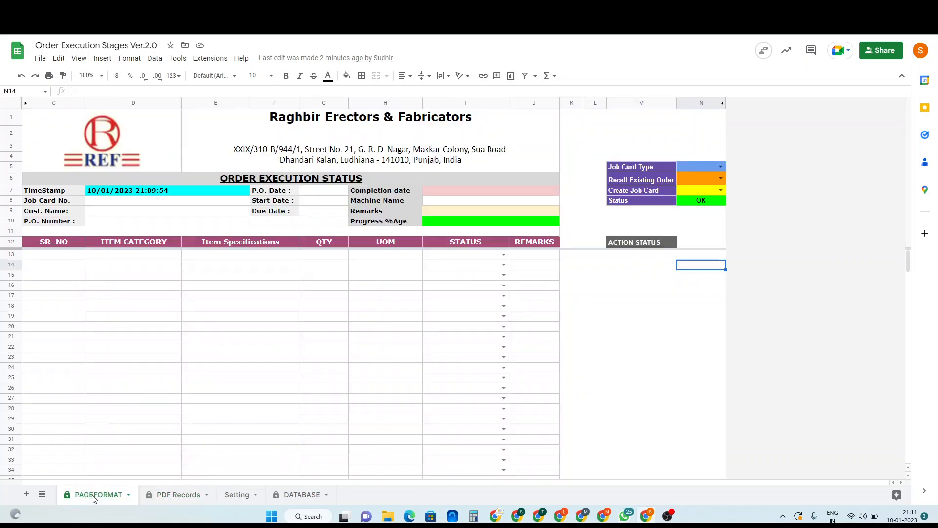
{"action": "left_click", "coordinate": [702, 299]}
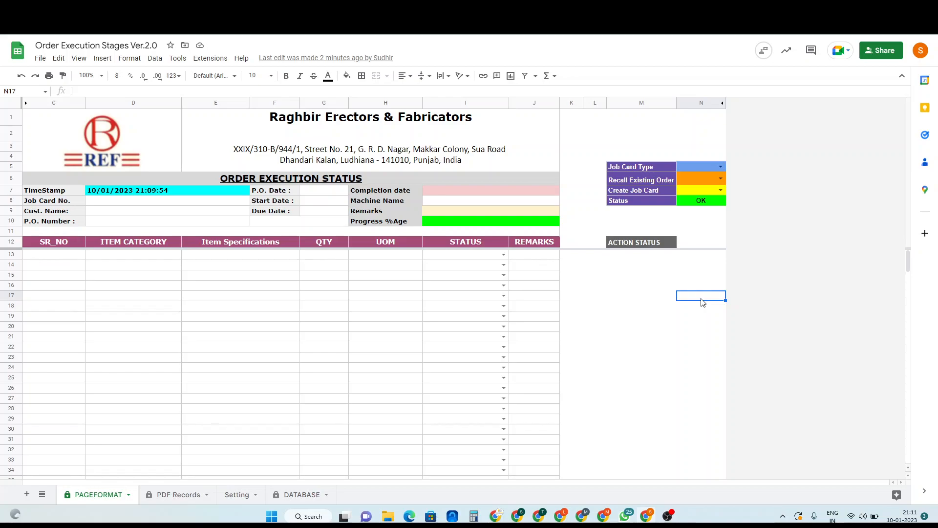
{"action": "left_click", "coordinate": [653, 151]}
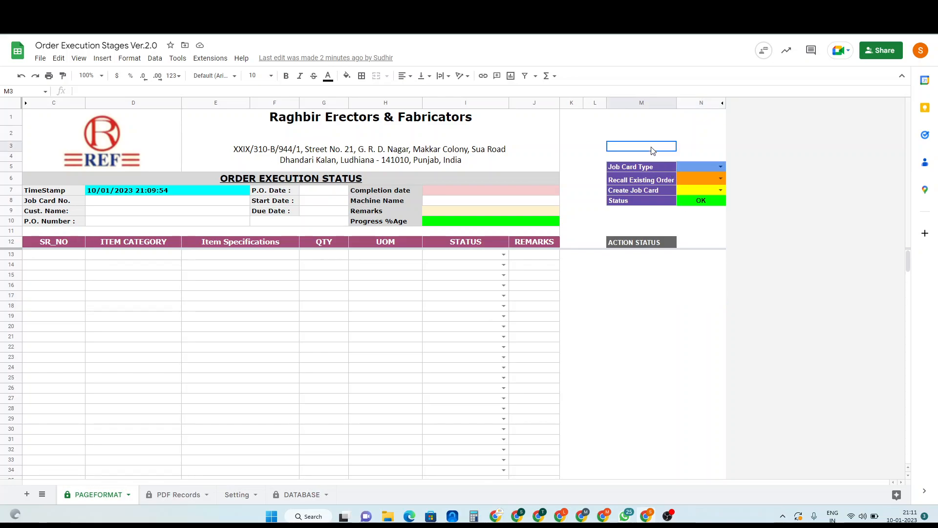